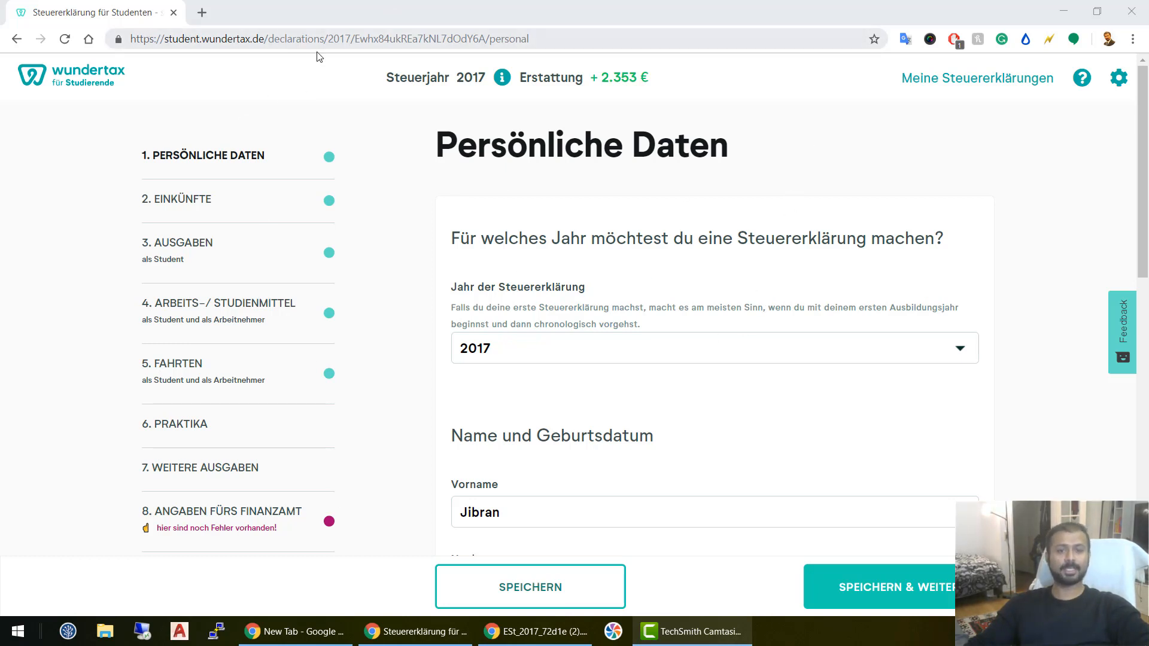
Open the 2017 tax declaration from the overview of declarations and go to its Persönliche Daten section
click(958, 90)
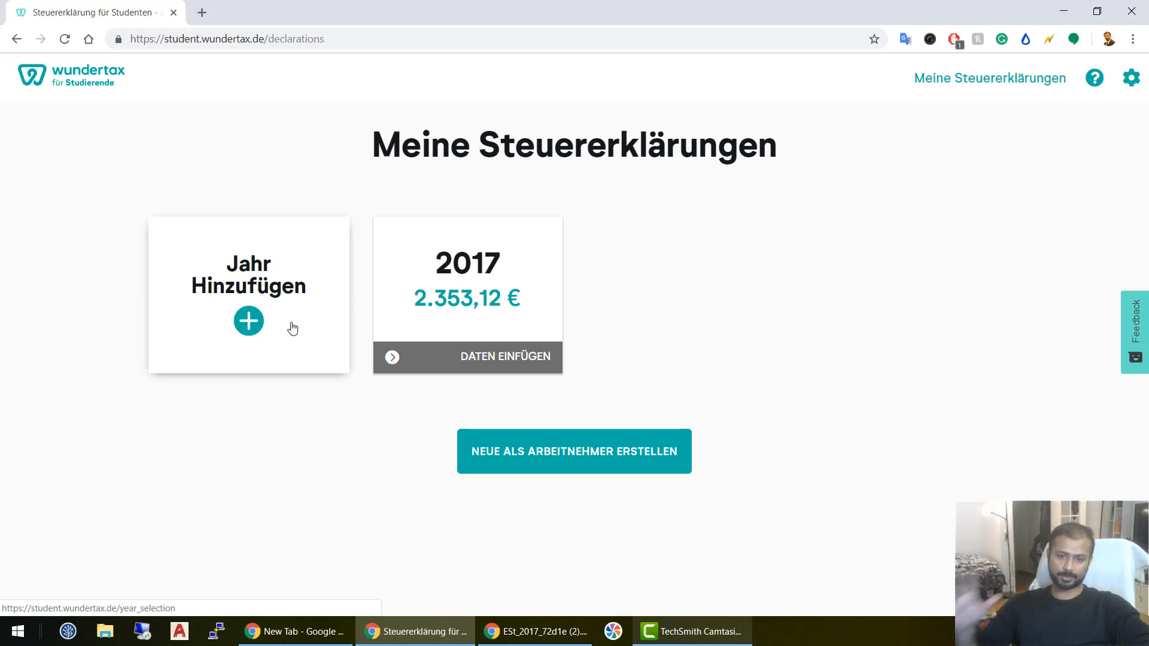
click(450, 285)
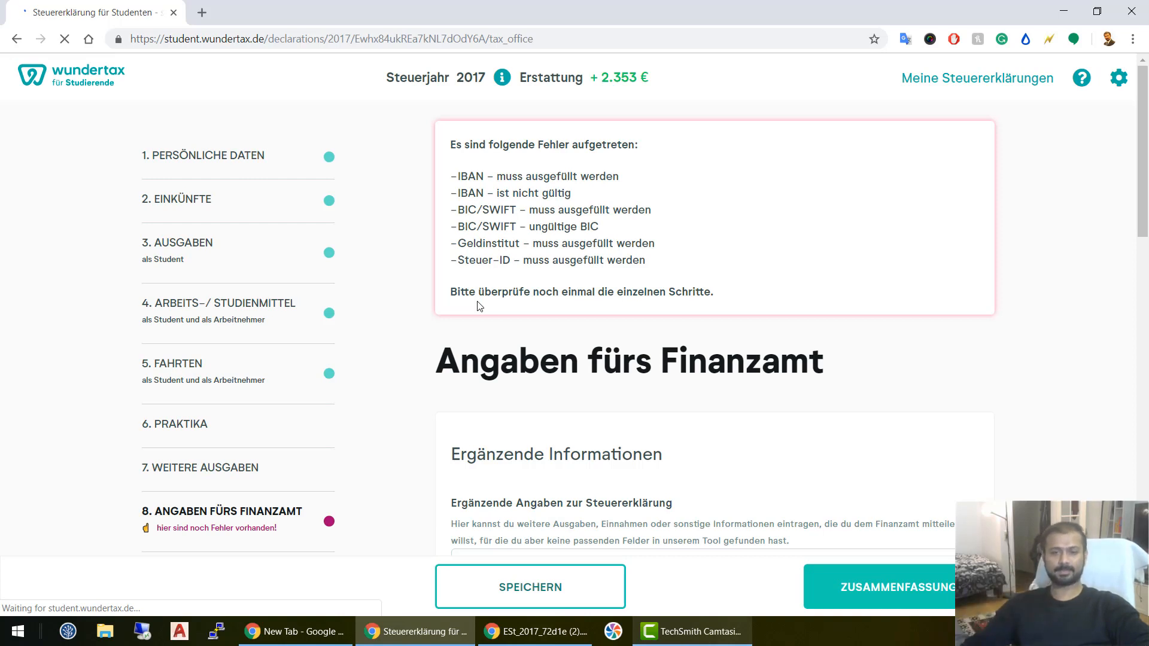
click(243, 157)
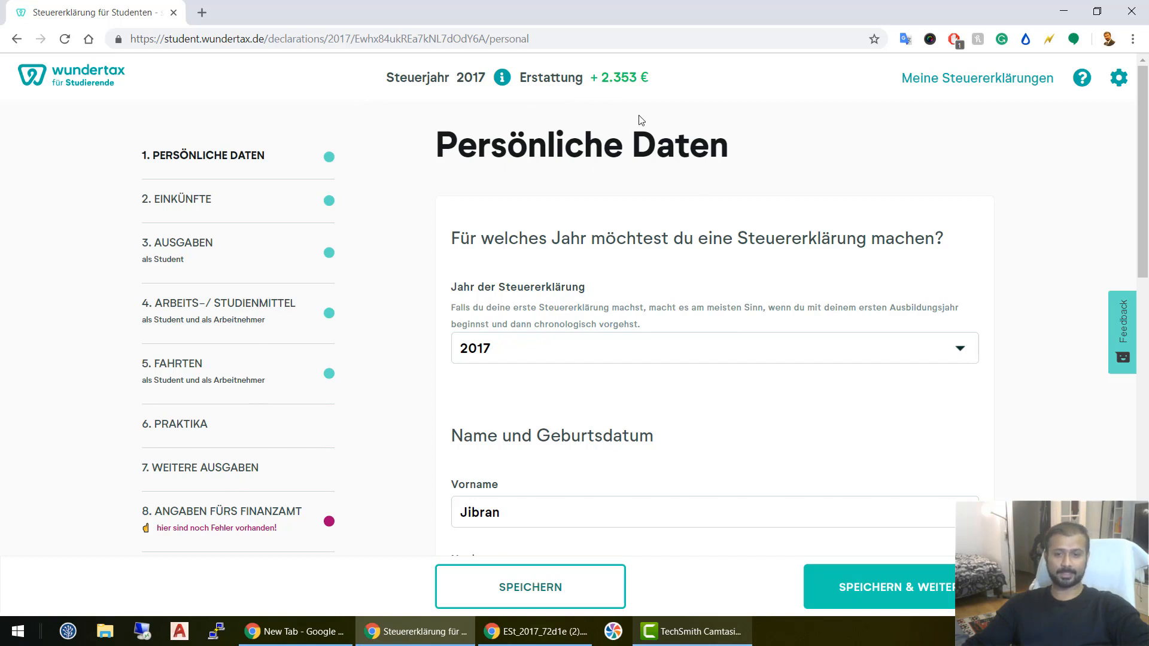
Review the refund amount, the tax year guidance, and the name, birth date and home address fields in the personal data
drag(617, 81, 657, 86)
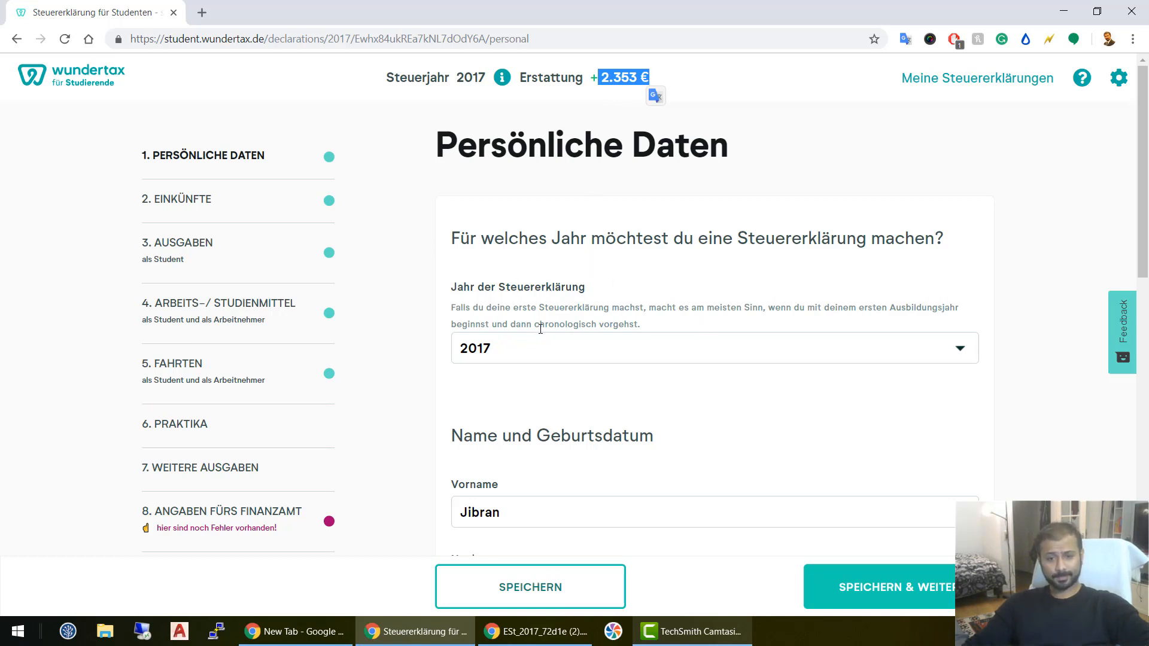
click(573, 306)
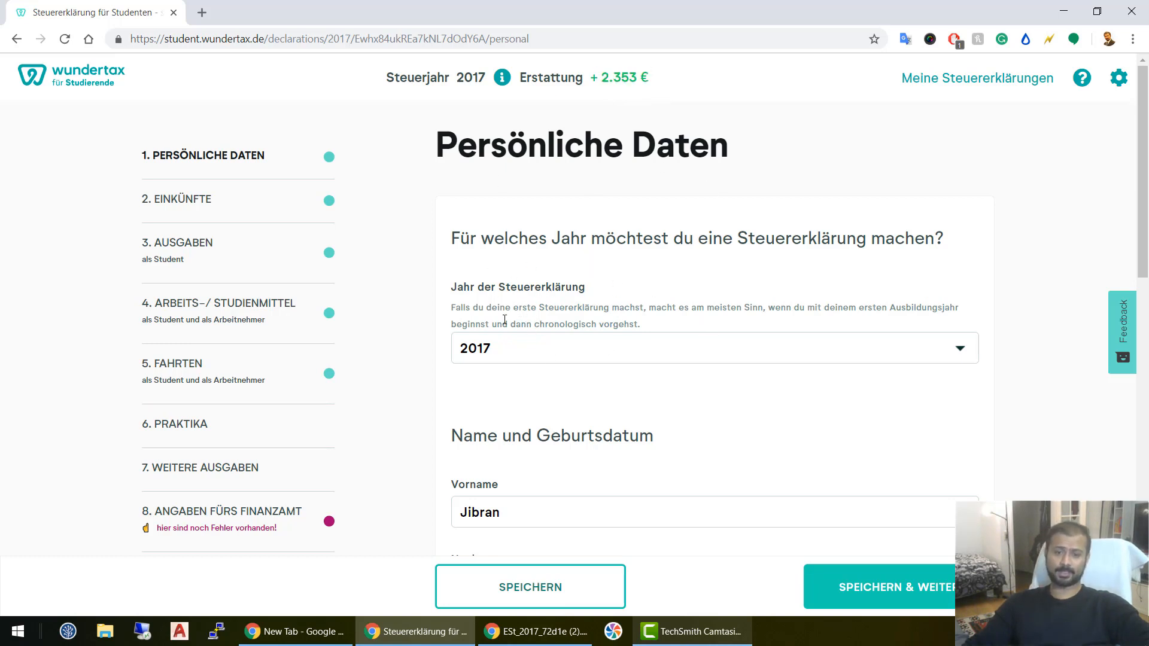
drag(451, 283, 639, 323)
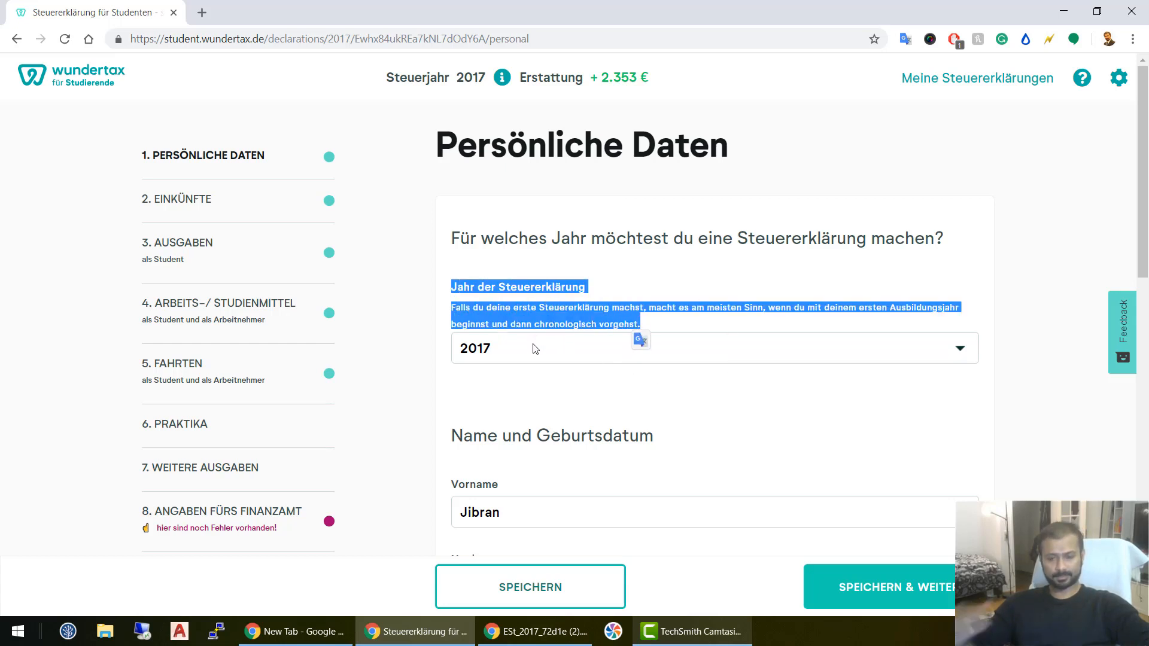
click(561, 419)
scroll(572, 434, down, 5)
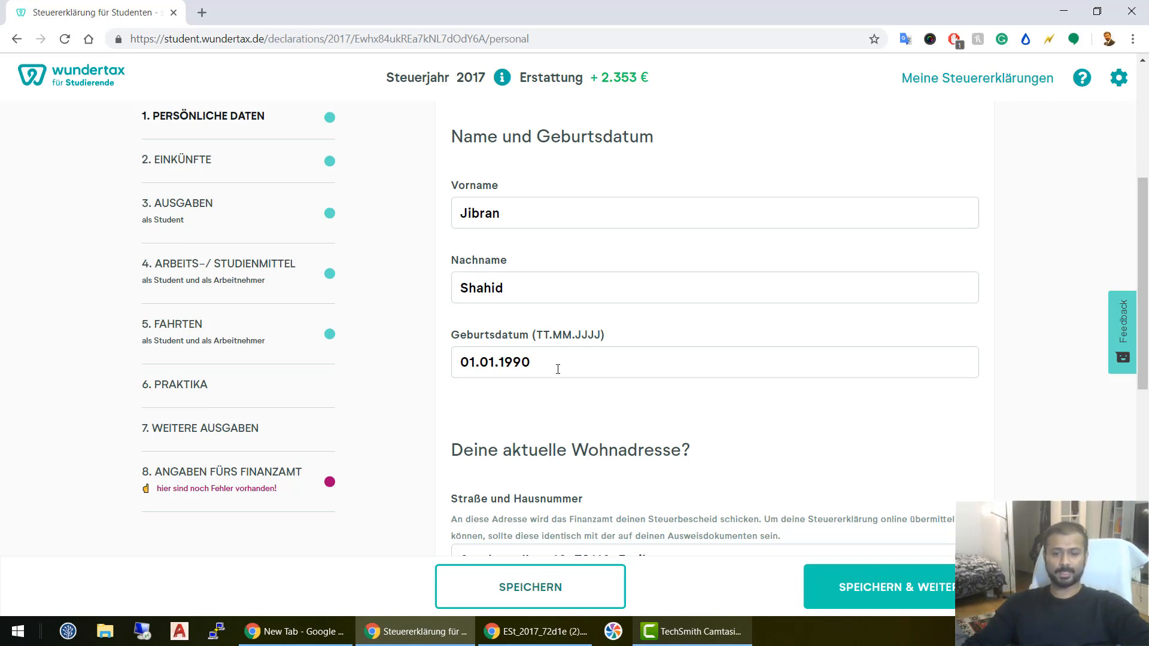
scroll(572, 377, down, 2)
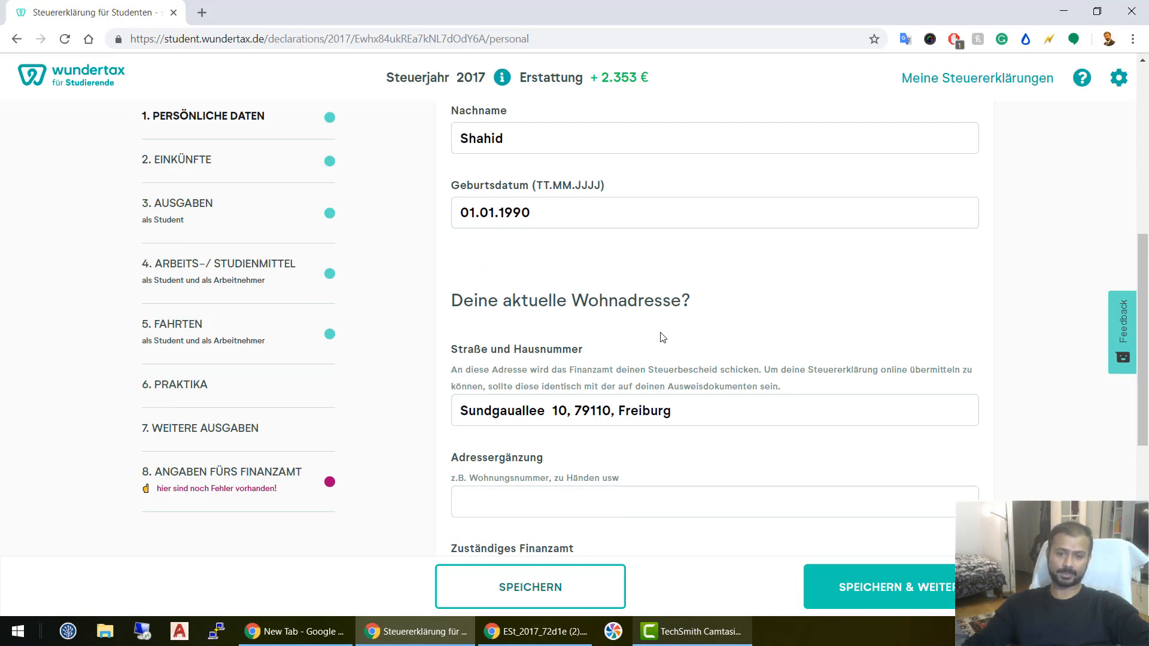
scroll(662, 337, down, 2)
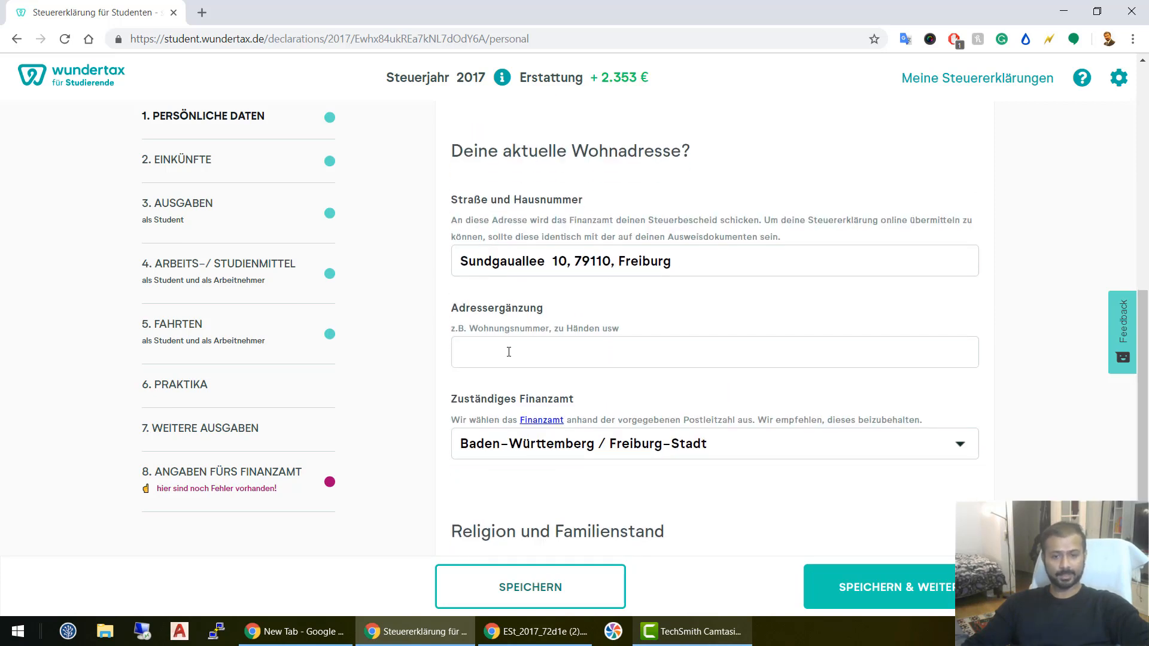
click(509, 352)
click(625, 334)
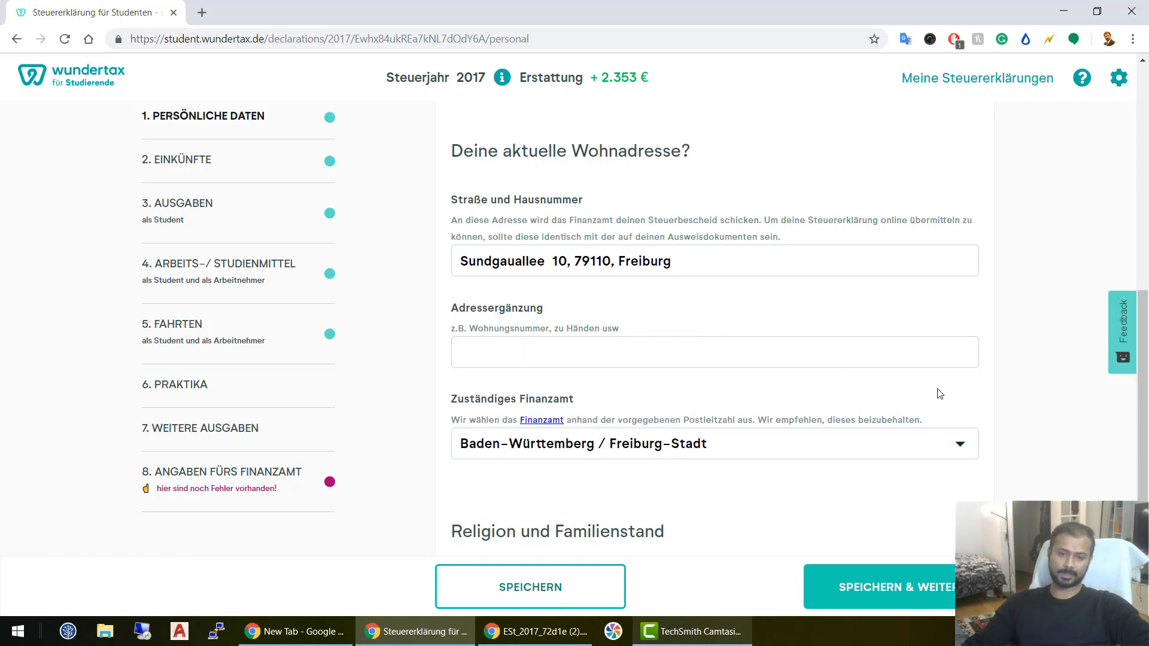
Select Baden-Württemberg / Freiburg-Stadt as the responsible tax office (Zuständiges Finanzamt)
scroll(990, 448, down, 2)
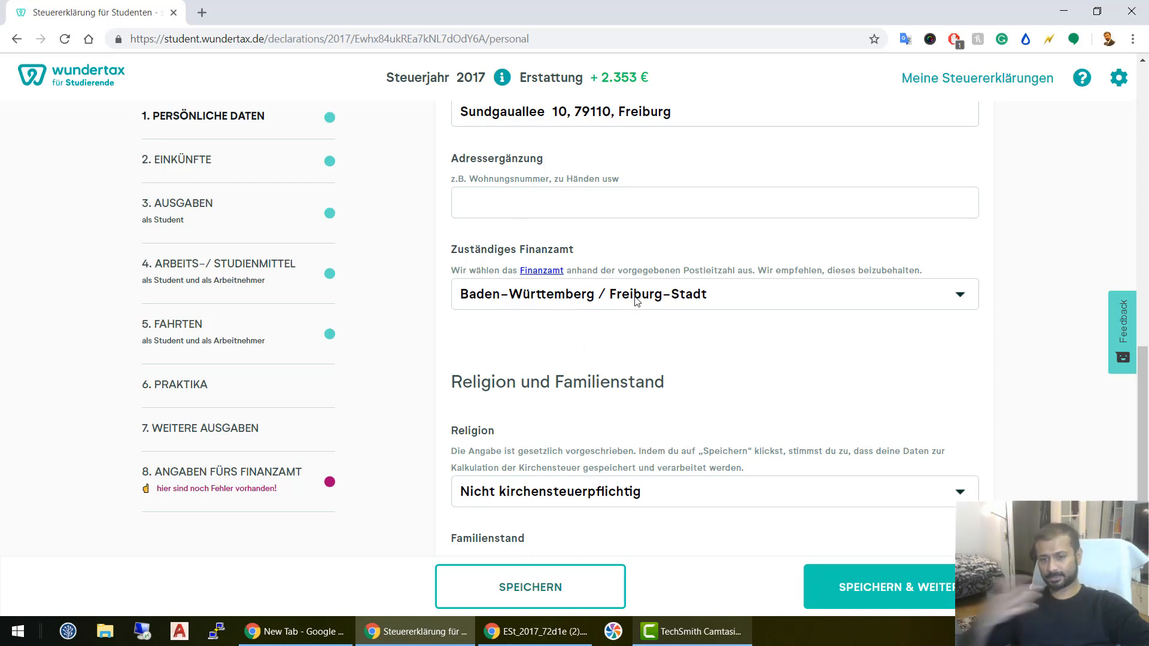
click(603, 286)
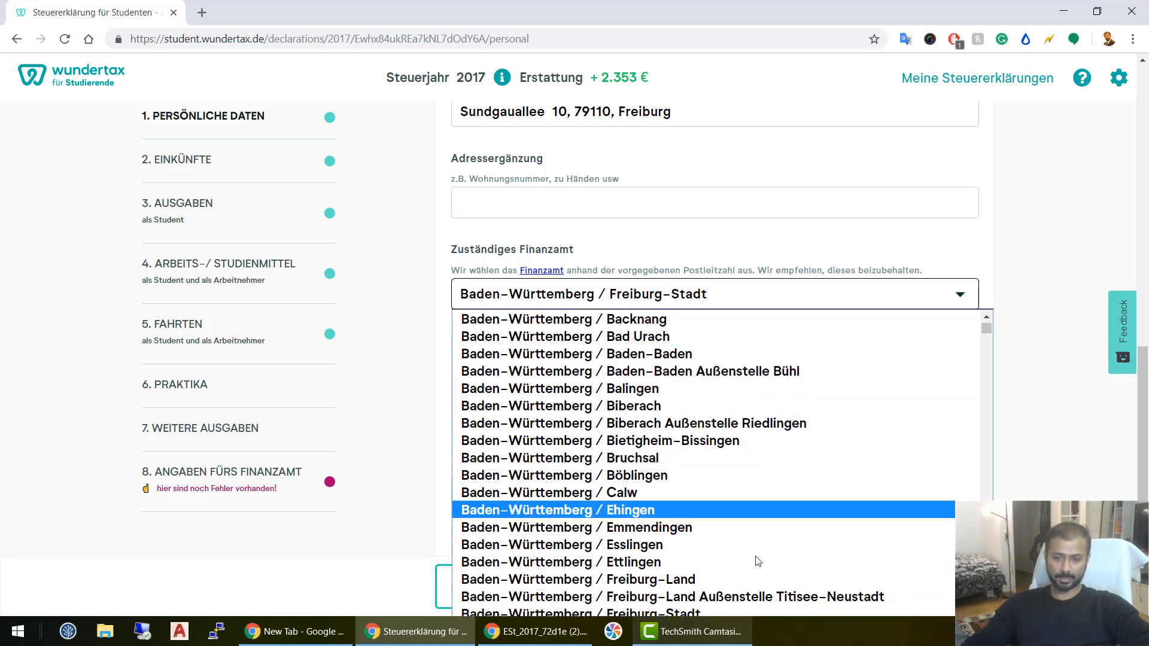
click(766, 608)
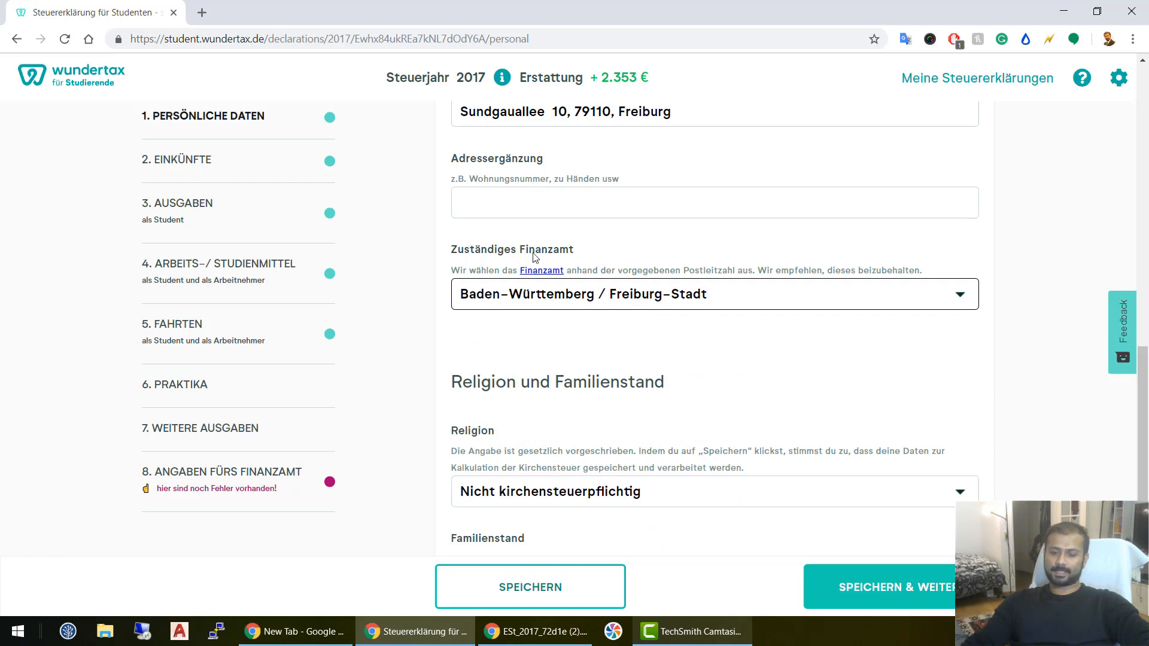
Set Religion to Nicht kirchensteuerpflichtig and Familienstand to Ledig, and save the personal data to continue to Einkünfte
scroll(712, 398, down, 2)
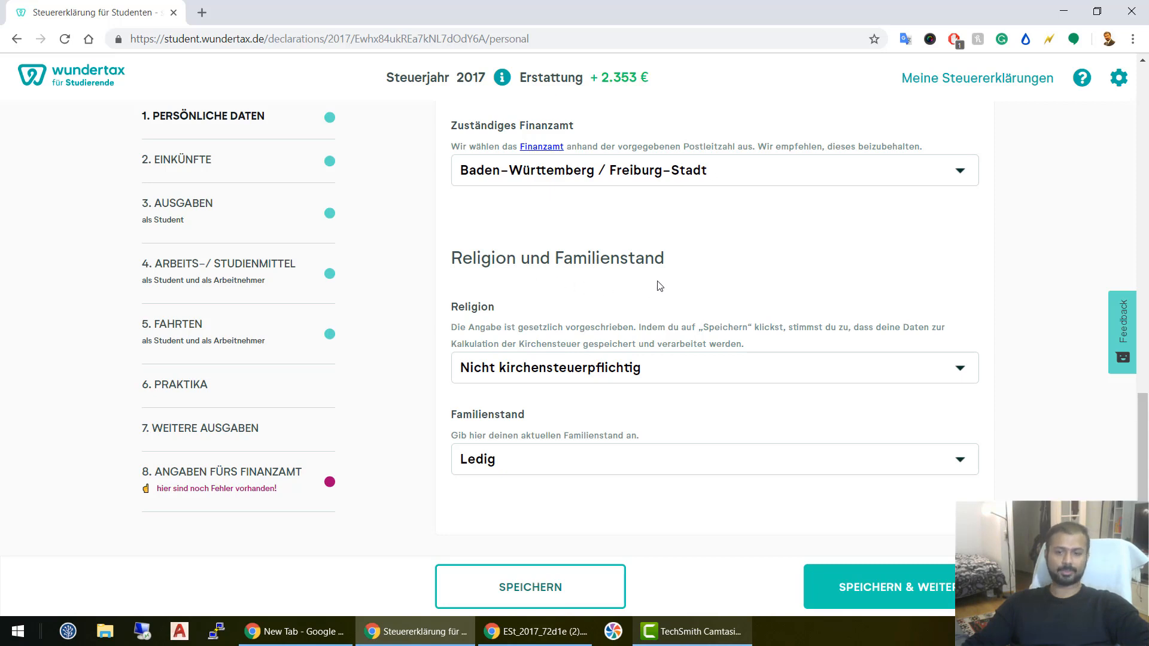
click(541, 370)
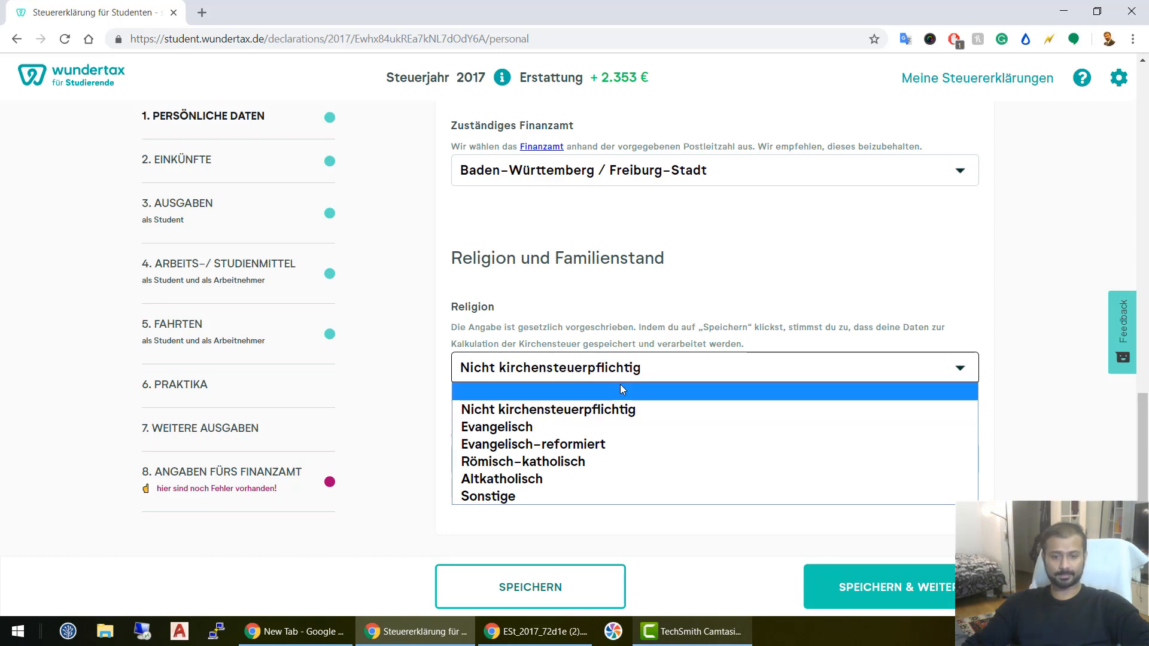
click(626, 414)
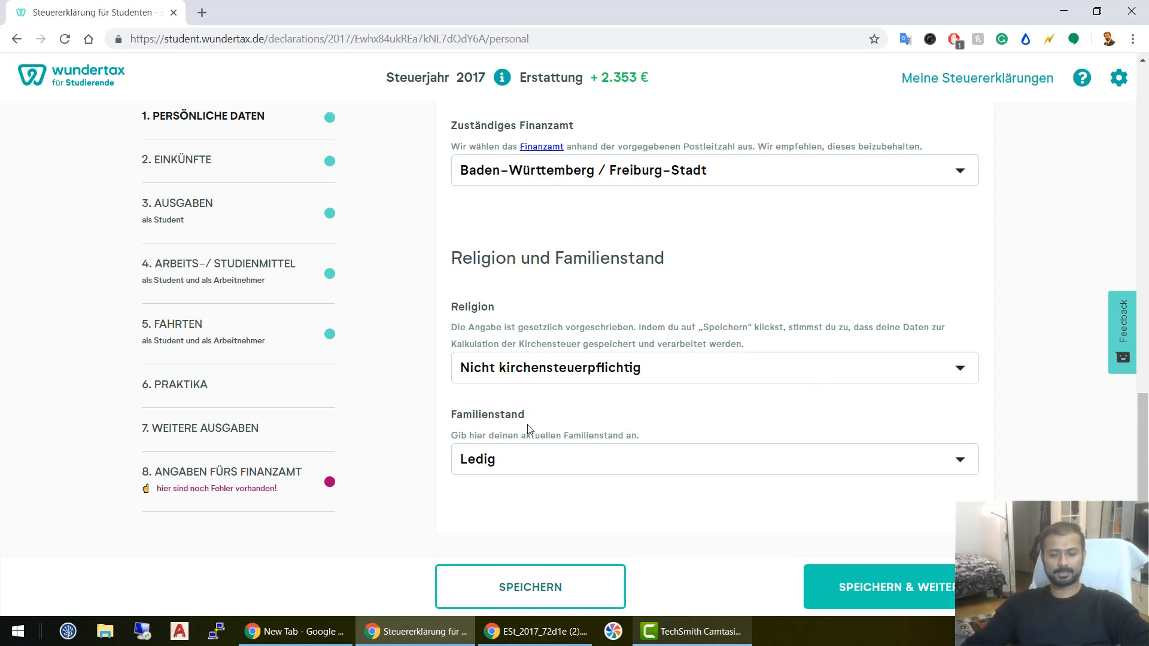
click(545, 462)
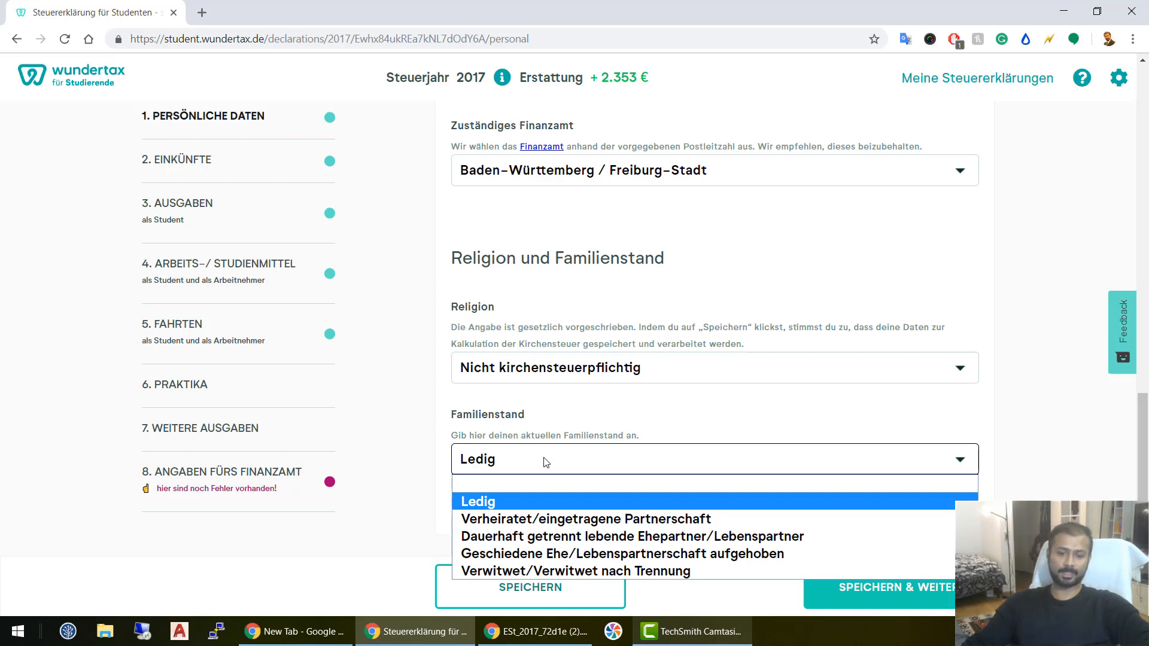
click(528, 510)
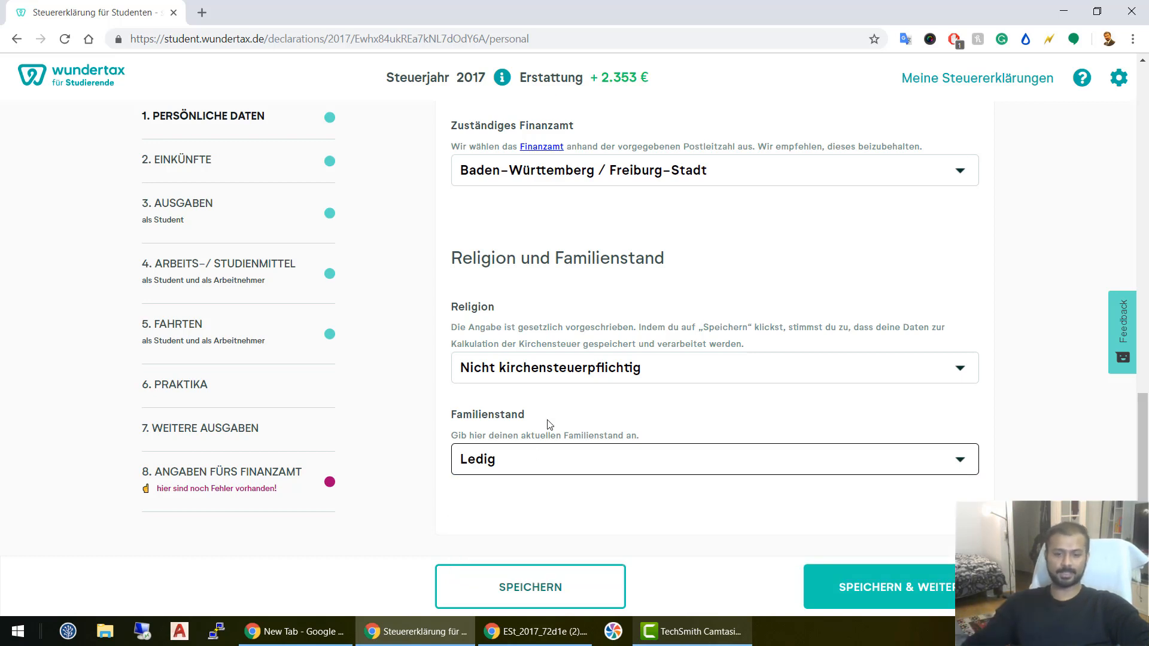
click(928, 593)
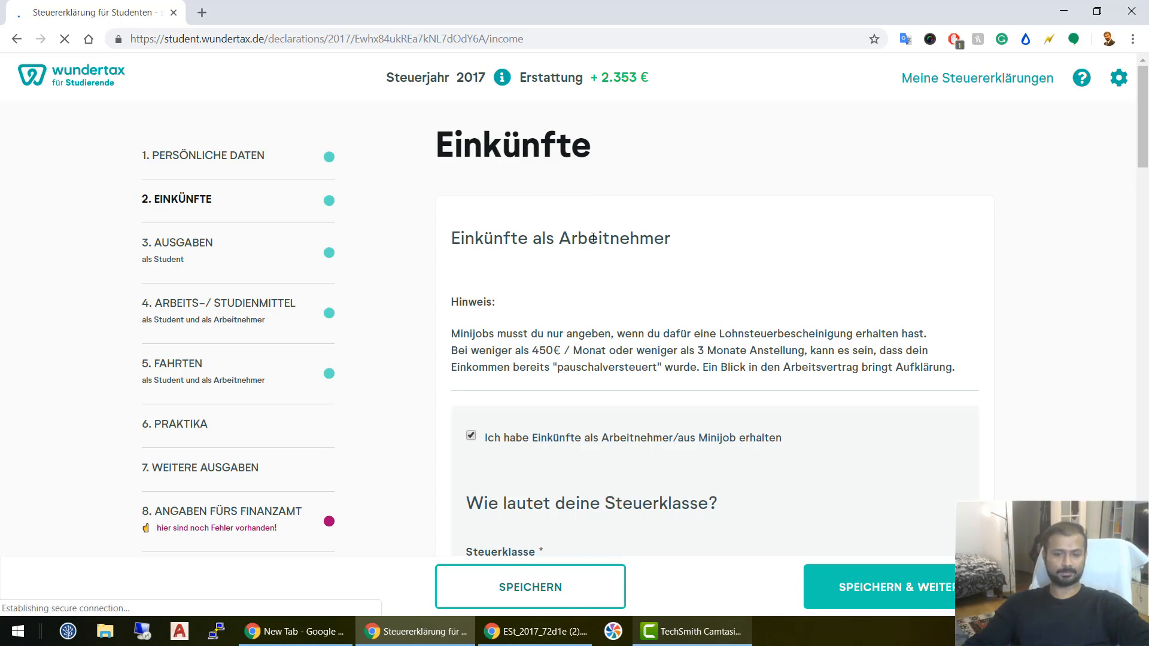
View the enlarged sample Lohnsteuerbescheinigung in the employee income section and close it
scroll(665, 326, down, 3)
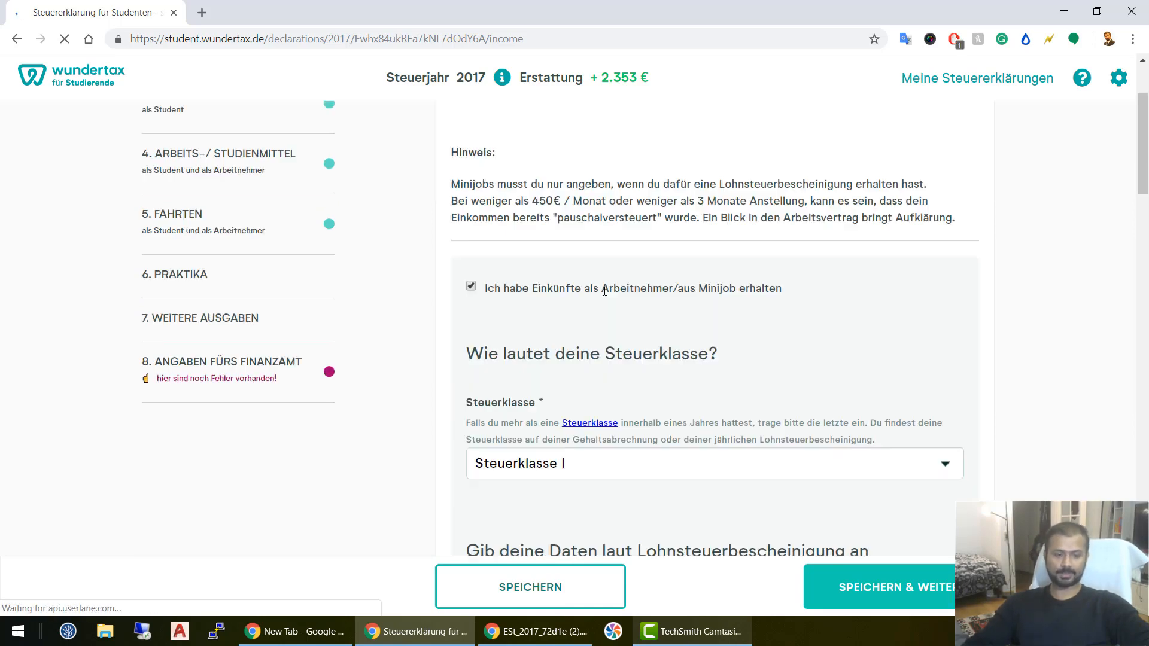
scroll(666, 324, down, 3)
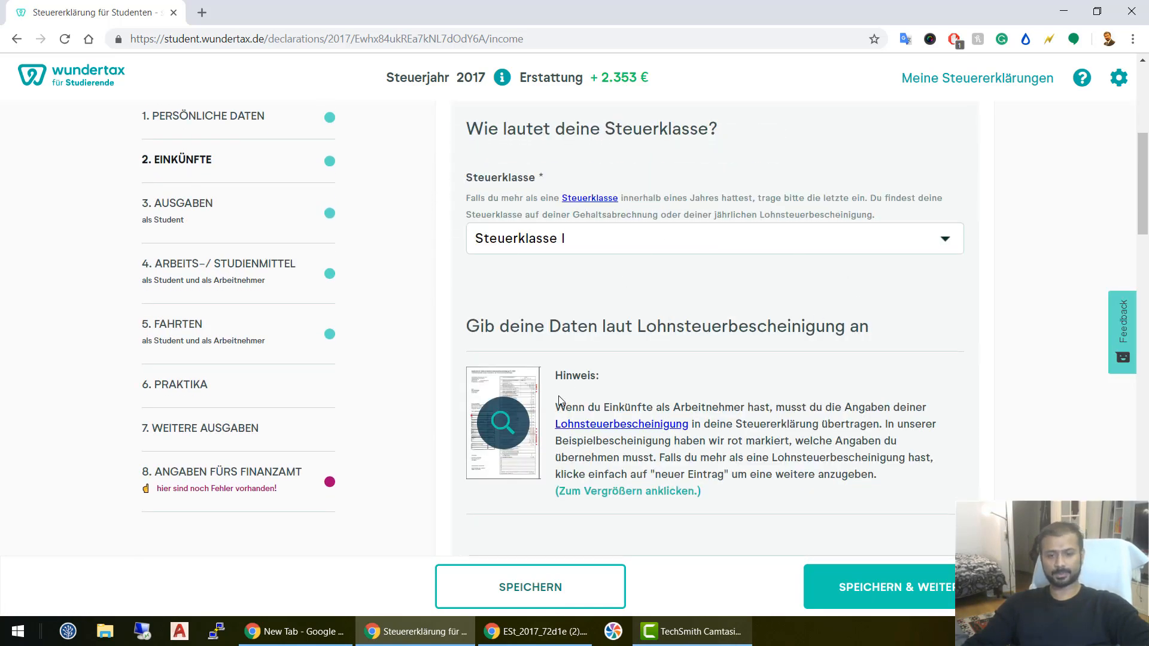
click(506, 429)
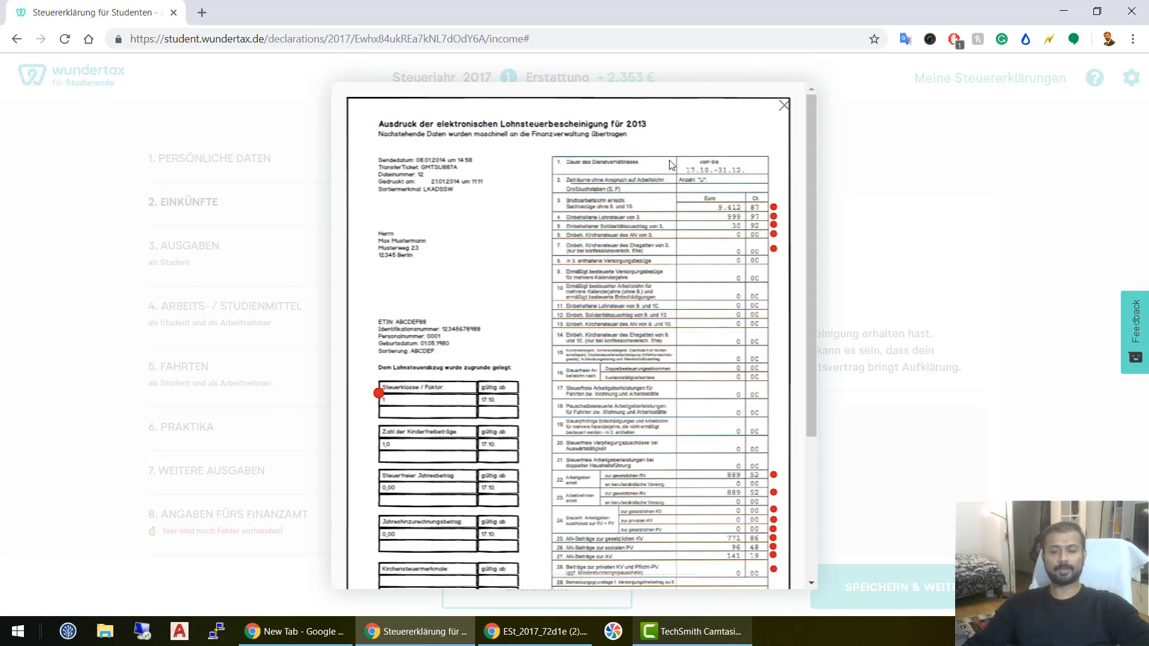
click(785, 110)
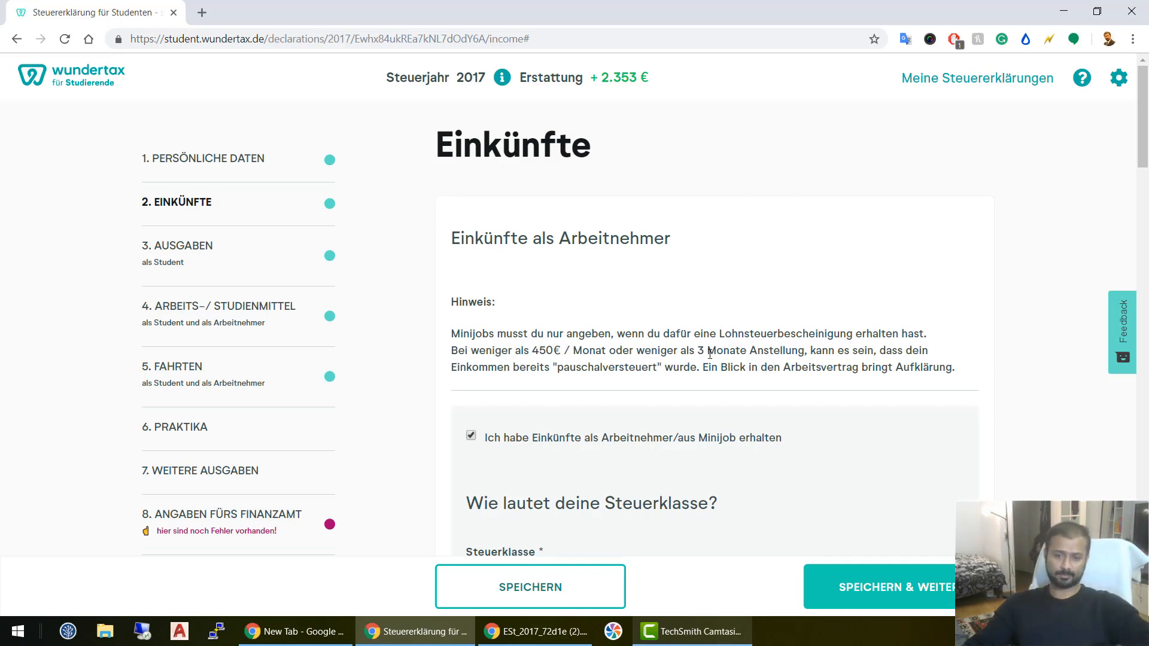
Examine the Lohnsteuerbescheinigung entries from gross wage [3] to private health insurance [28] and the self-employment income section
scroll(709, 355, down, 8)
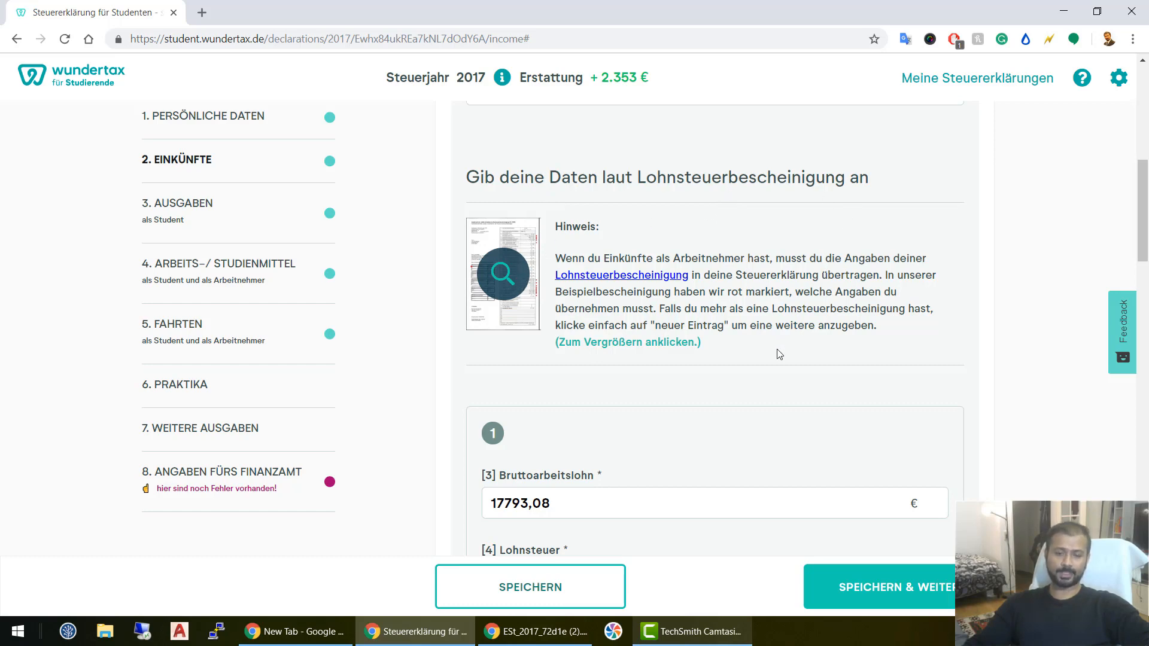
scroll(575, 252, down, 3)
scroll(572, 340, down, 3)
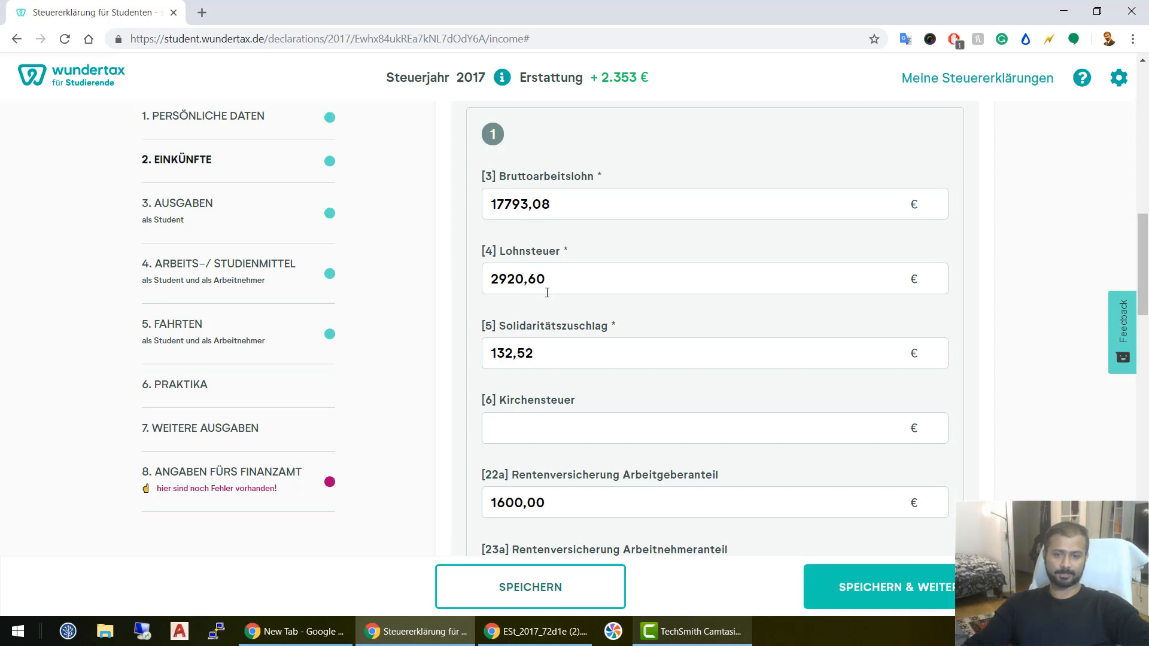
scroll(547, 292, down, 3)
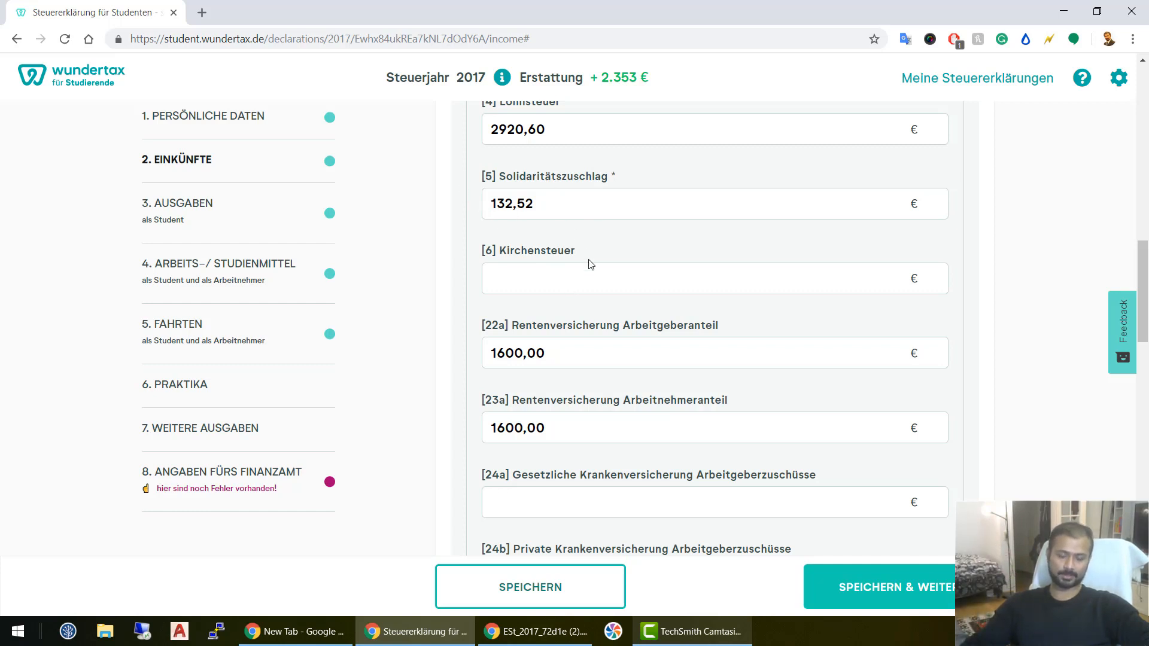
scroll(614, 353, down, 2)
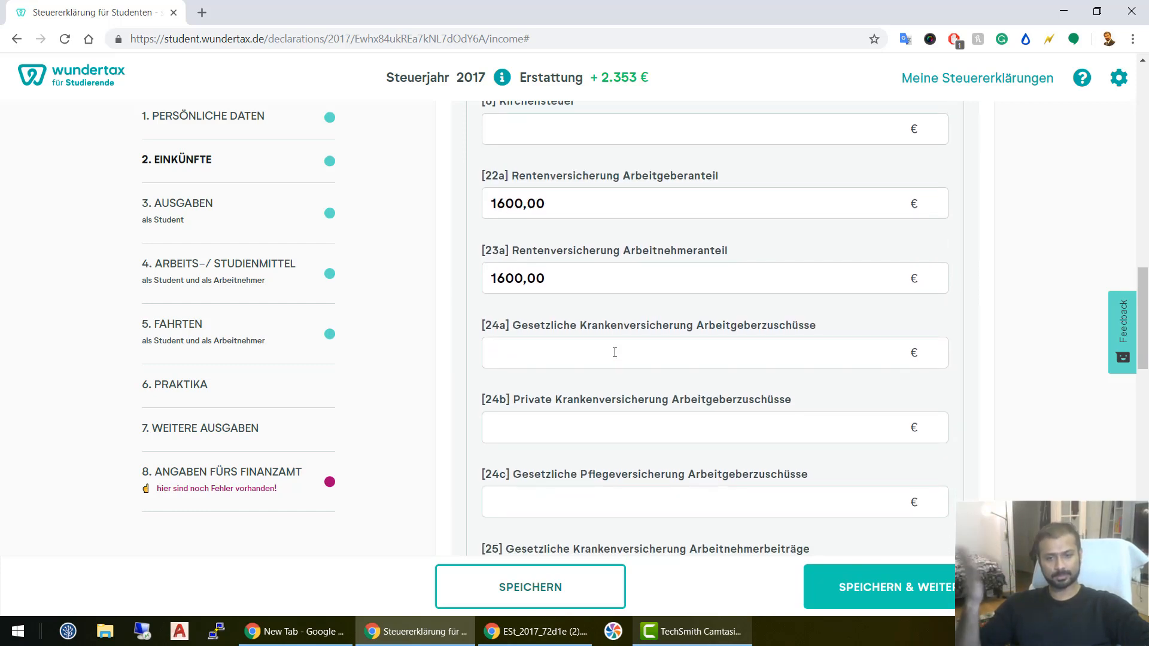
scroll(618, 349, down, 5)
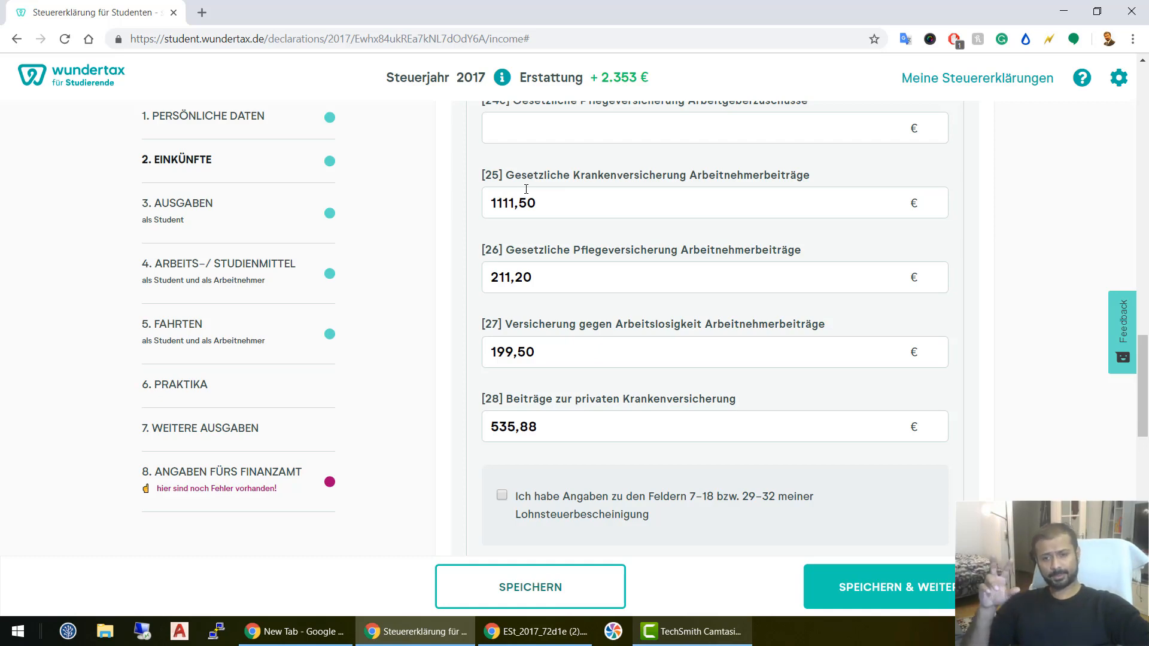
scroll(526, 189, up, 8)
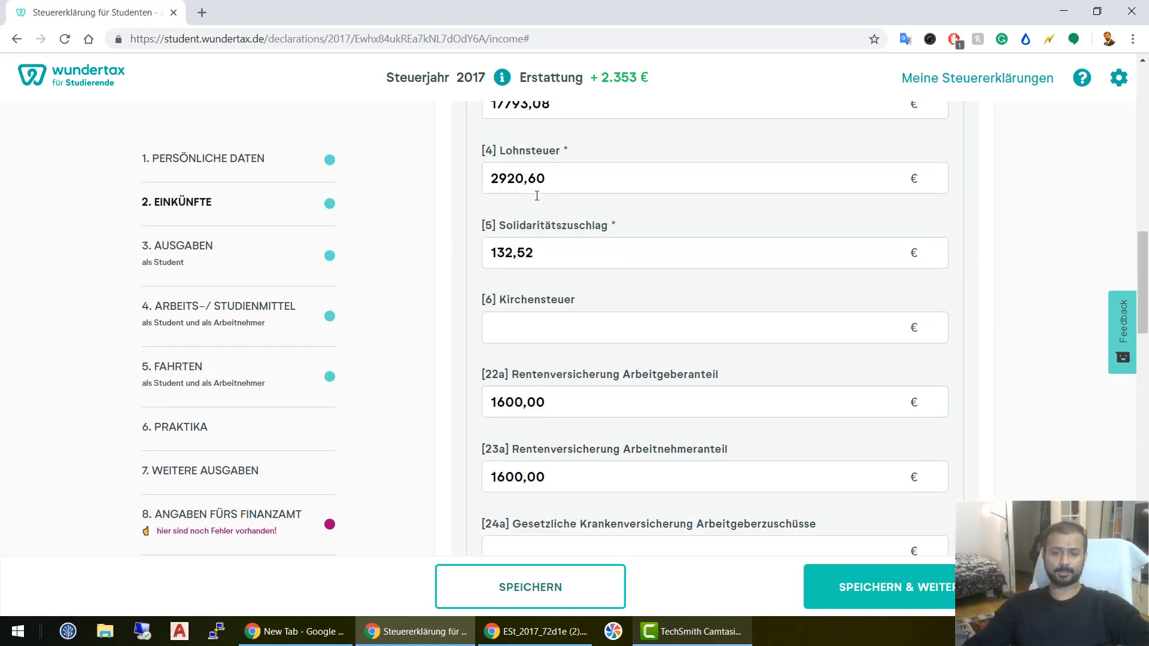
scroll(537, 195, up, 4)
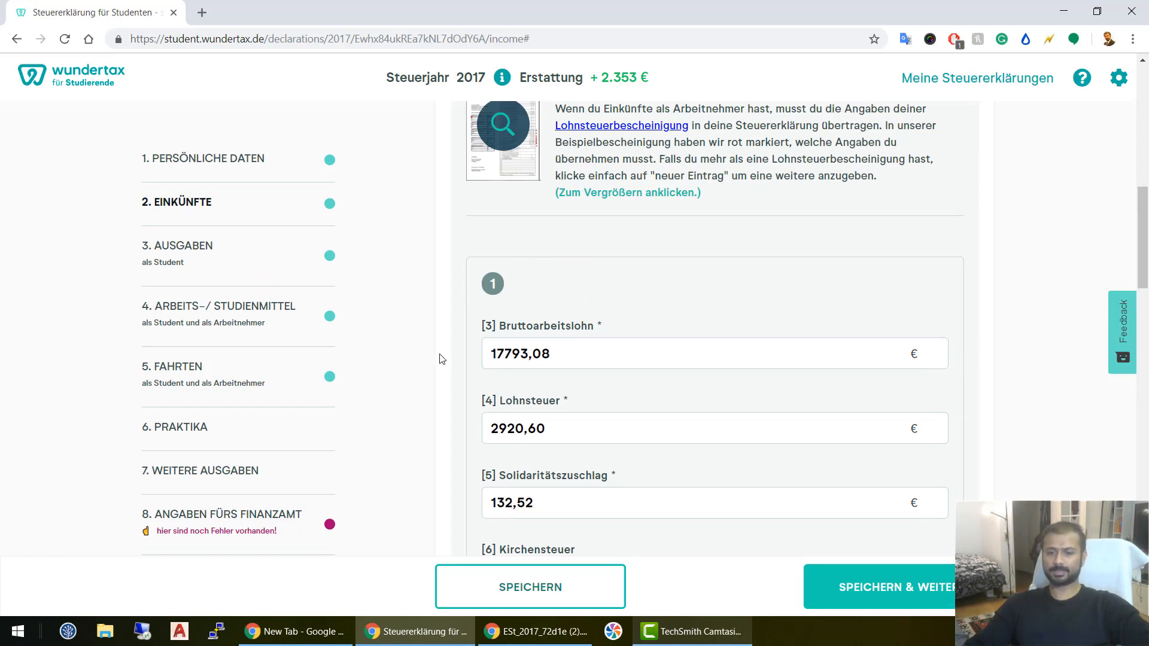
scroll(585, 348, down, 11)
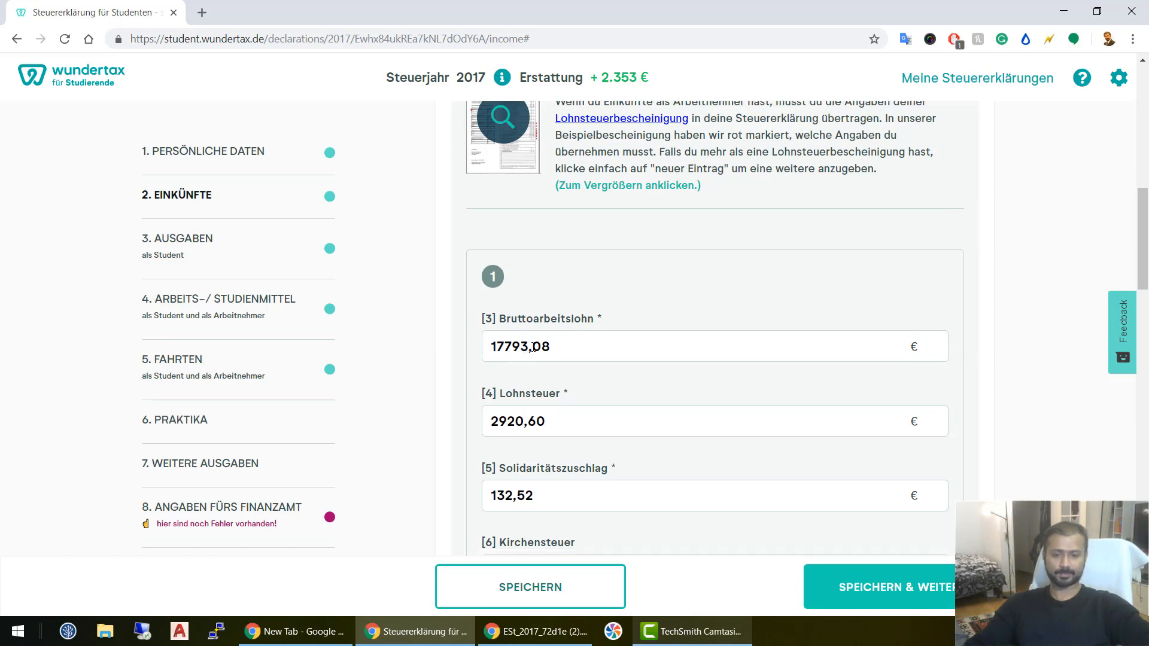
scroll(585, 348, down, 8)
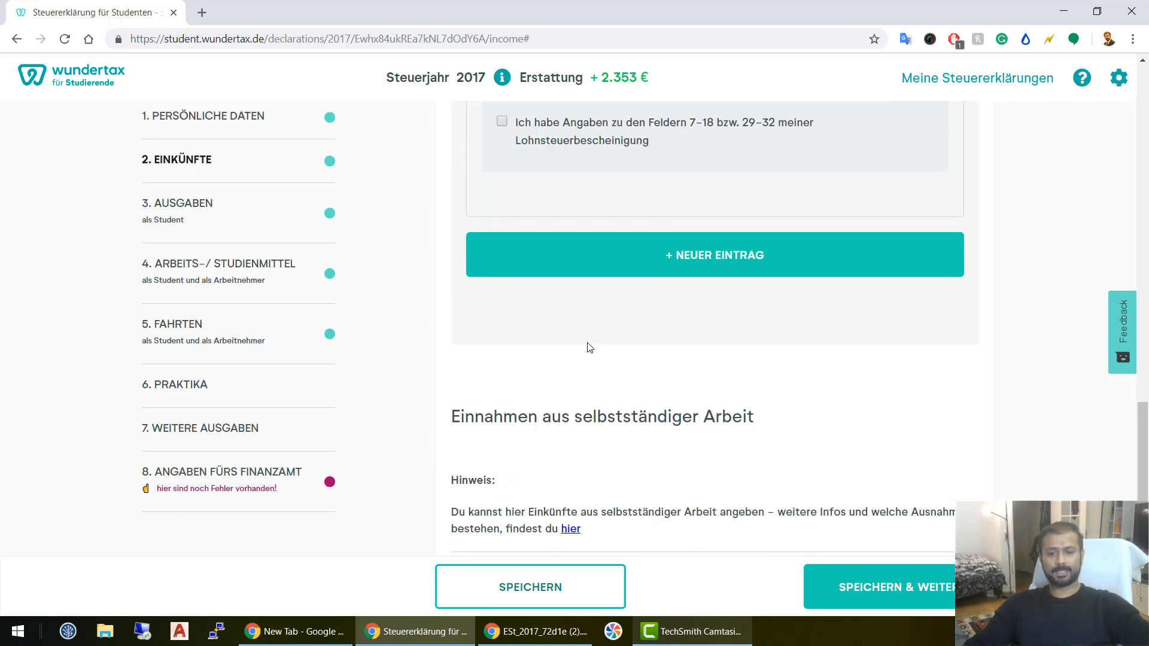
scroll(591, 347, down, 2)
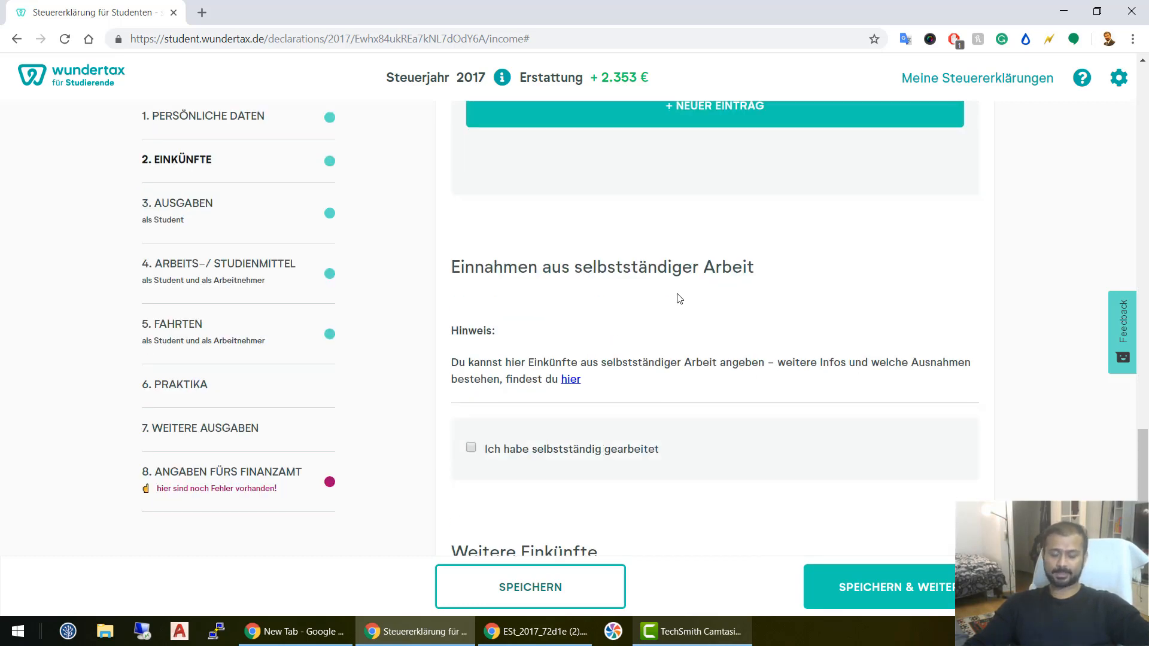
scroll(658, 269, up, 10)
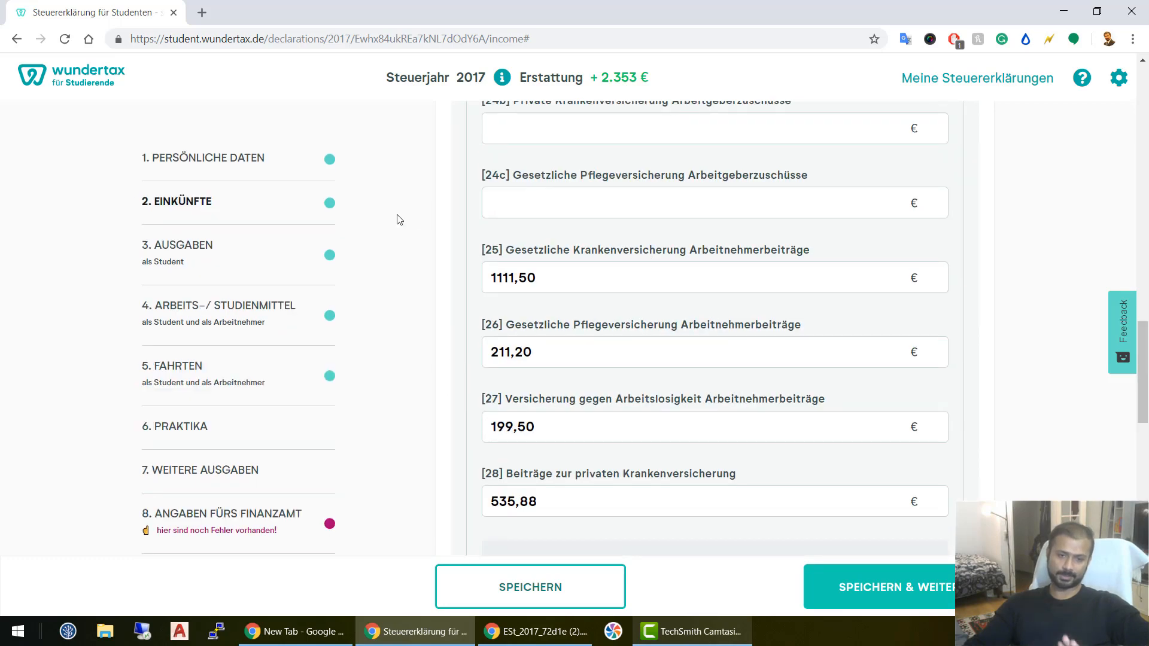
scroll(556, 281, down, 9)
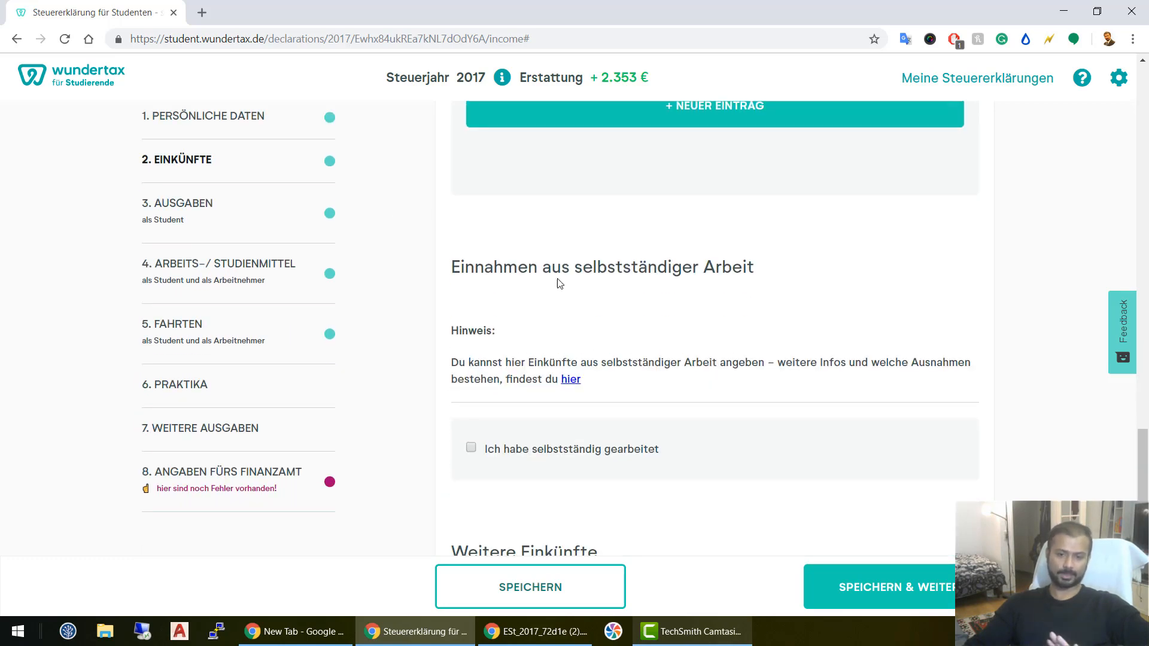
Check the employee, self-employment and Weitere Einkünfte sections, and save the income page to continue to Ausgaben
scroll(553, 269, up, 10)
scroll(548, 254, up, 15)
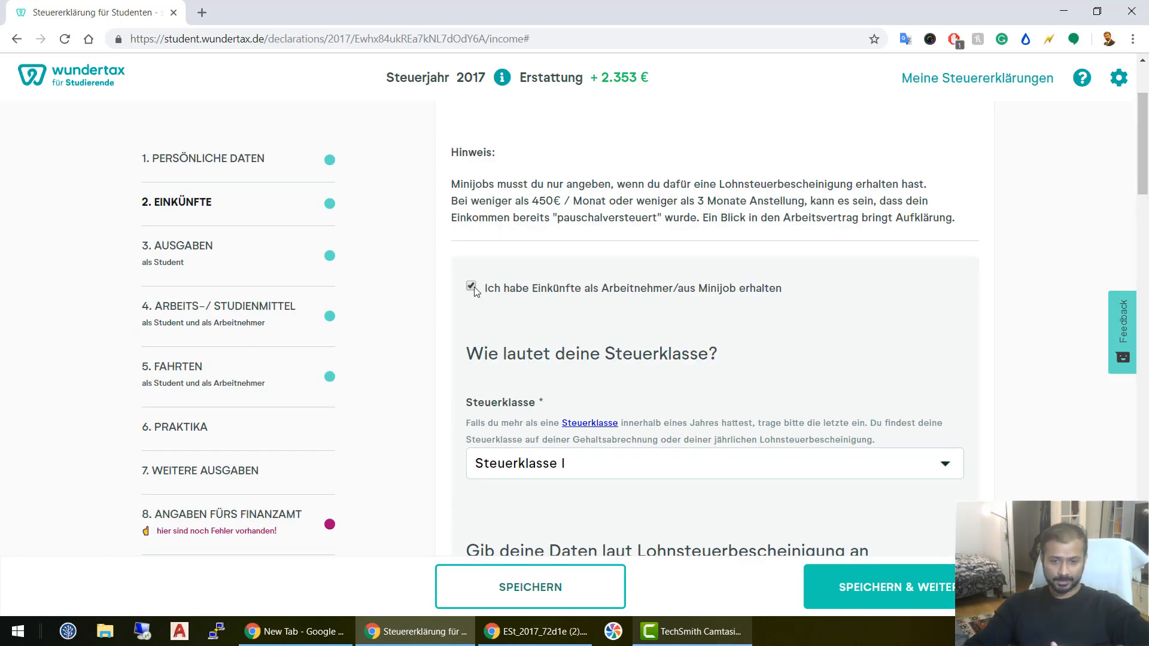
scroll(556, 329, down, 10)
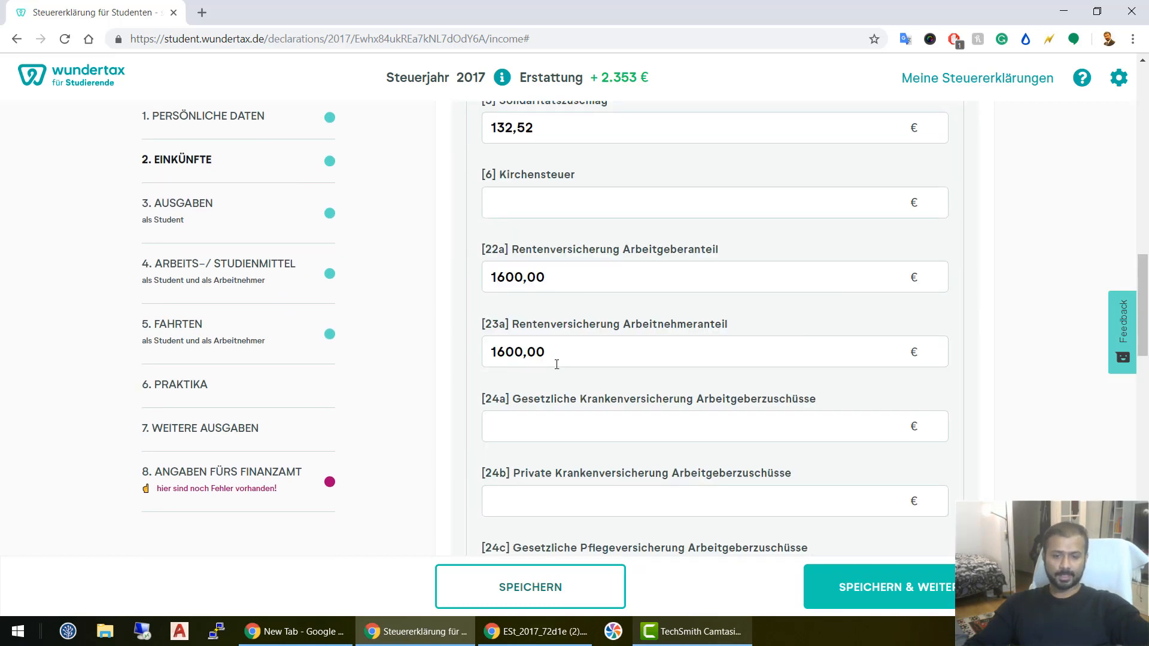
scroll(556, 364, down, 15)
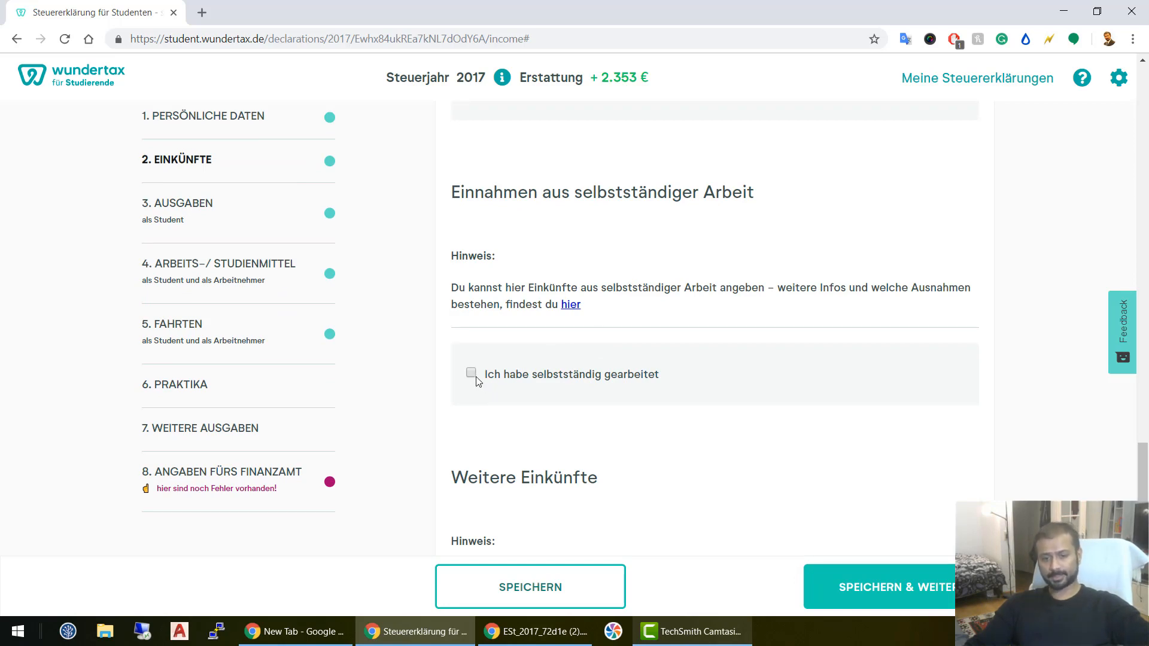
scroll(478, 384, down, 5)
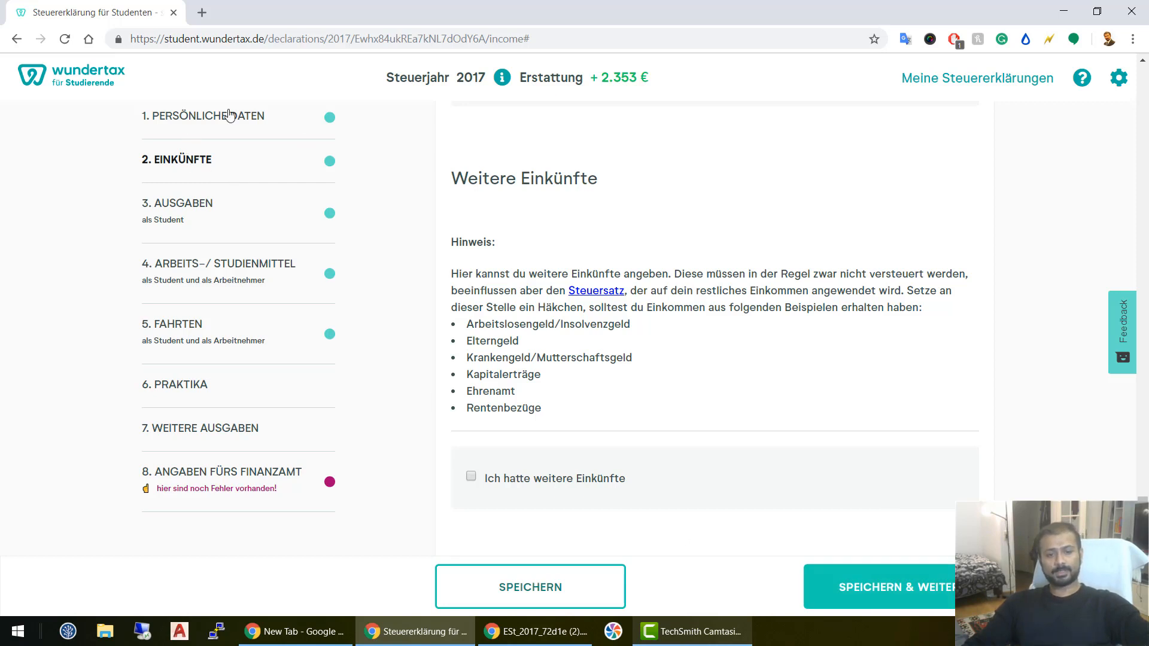
click(917, 601)
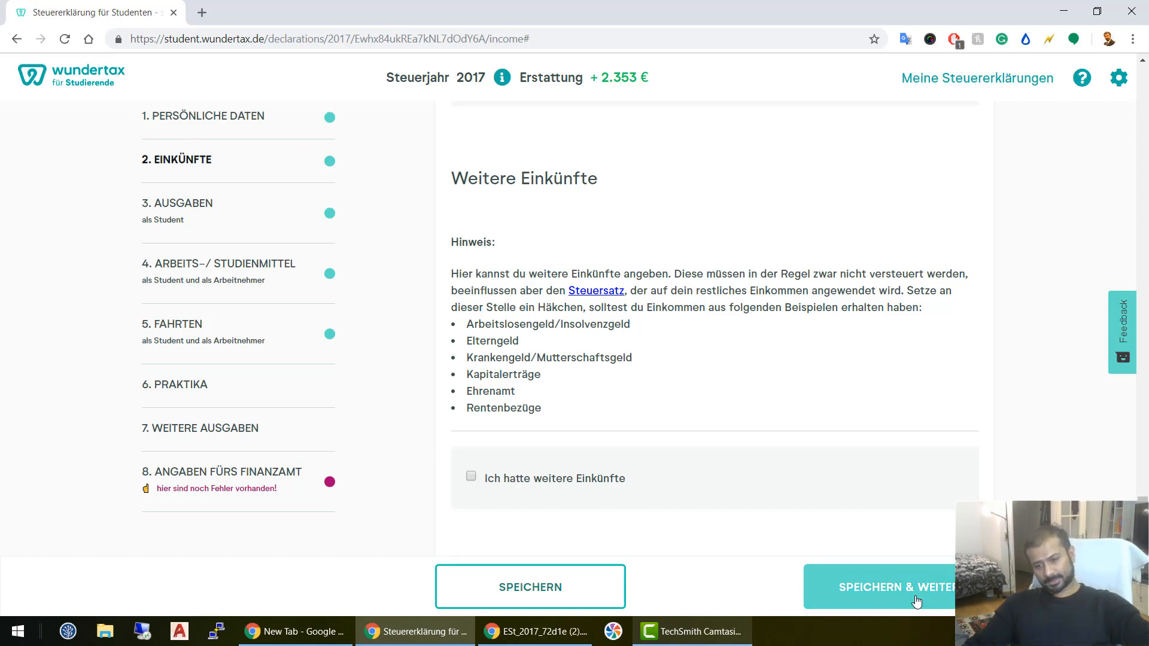
click(917, 601)
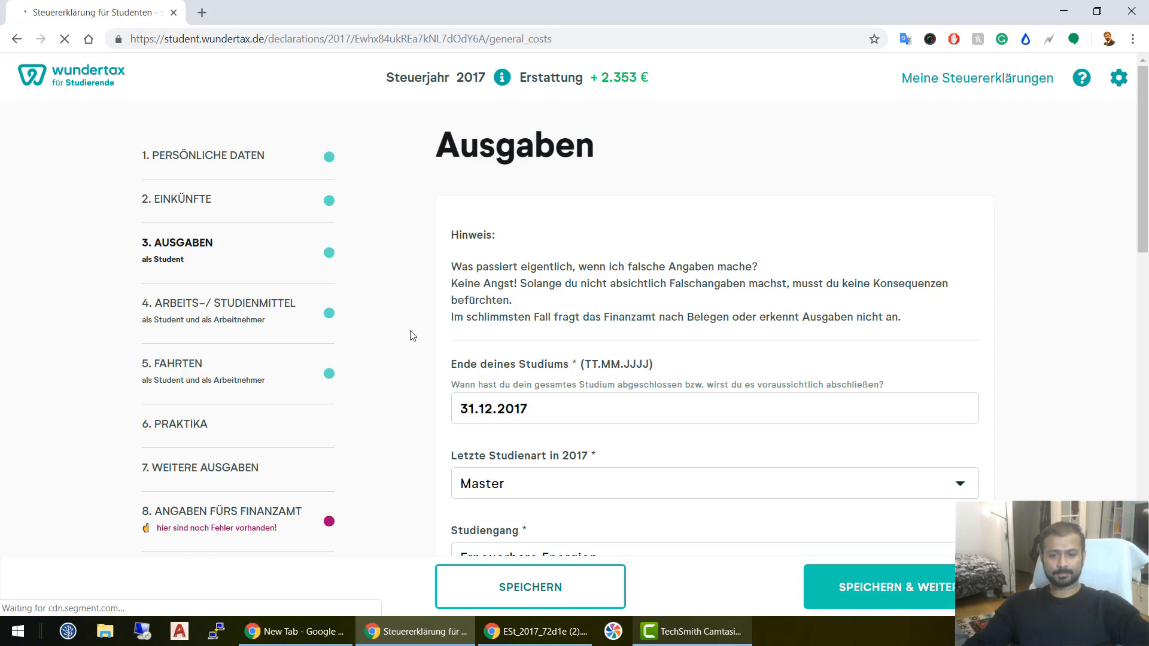
Select Master as the Letzte Studienart in 2017 in the student expenses
scroll(716, 321, down, 7)
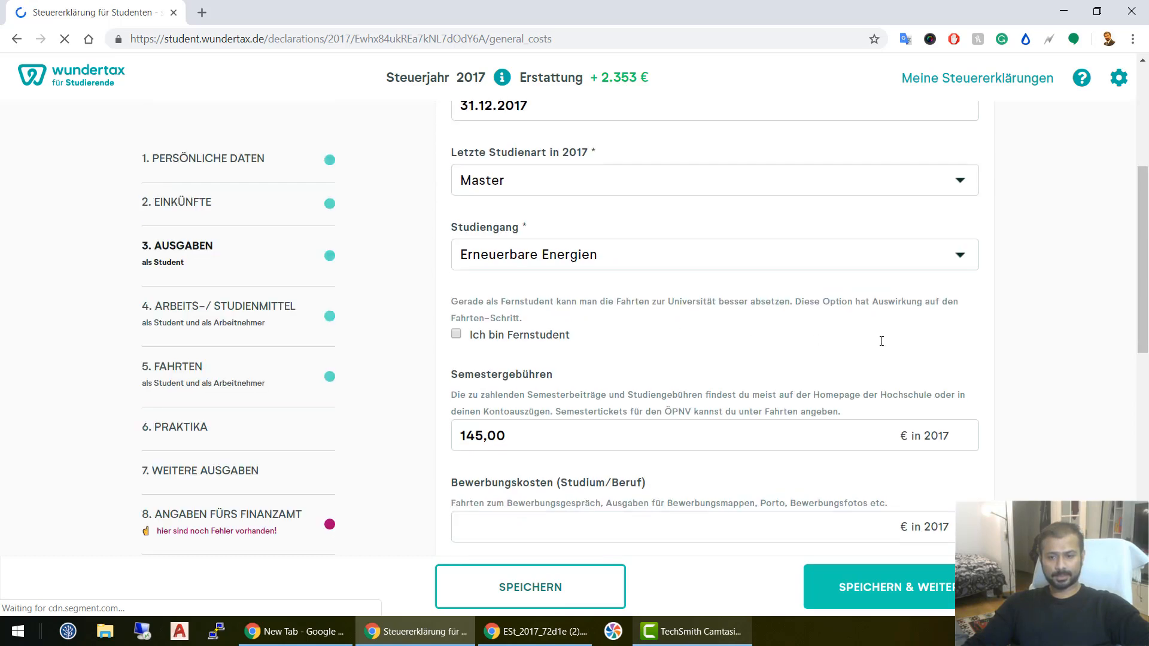
scroll(843, 298, up, 4)
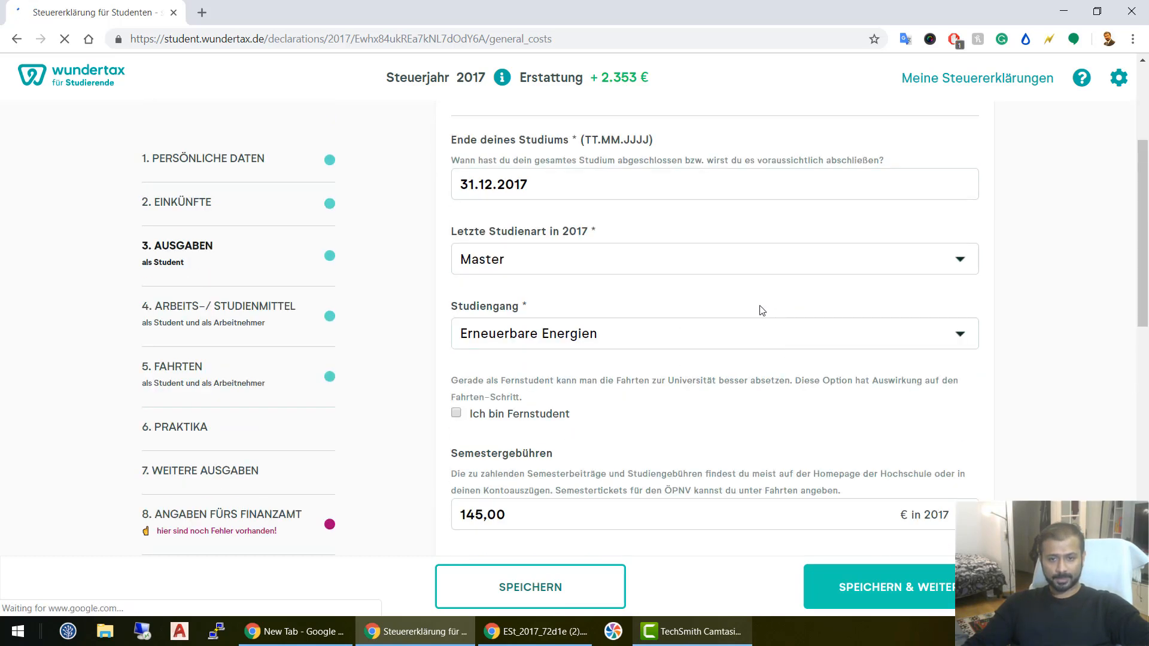
scroll(493, 294, up, 3)
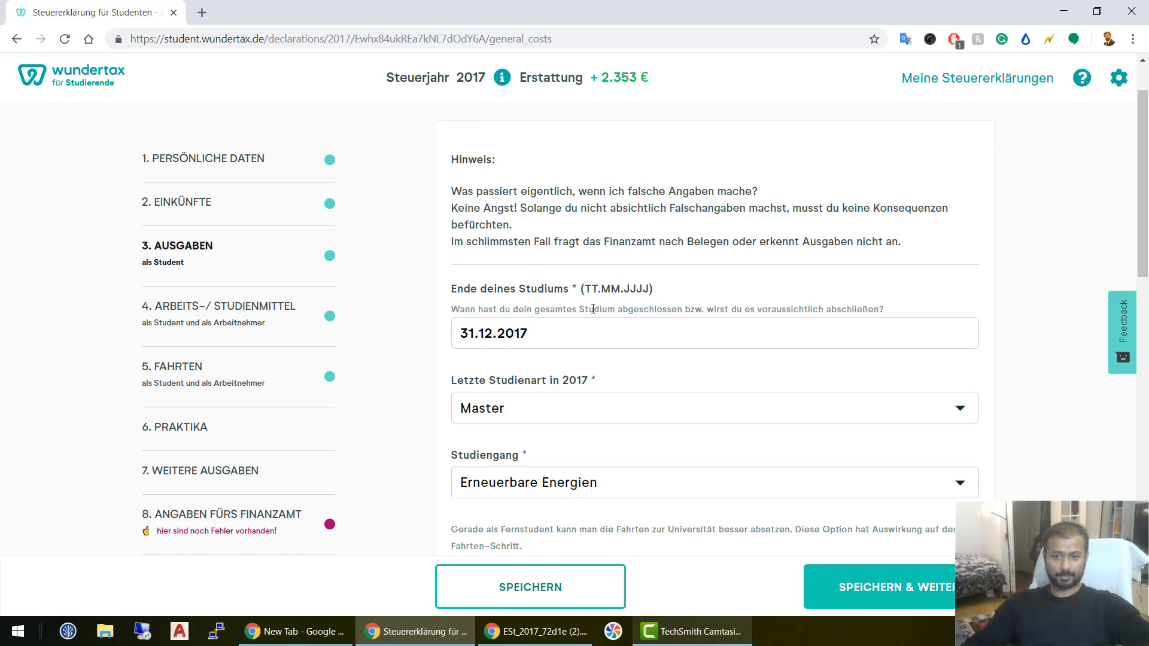
scroll(535, 413, down, 1)
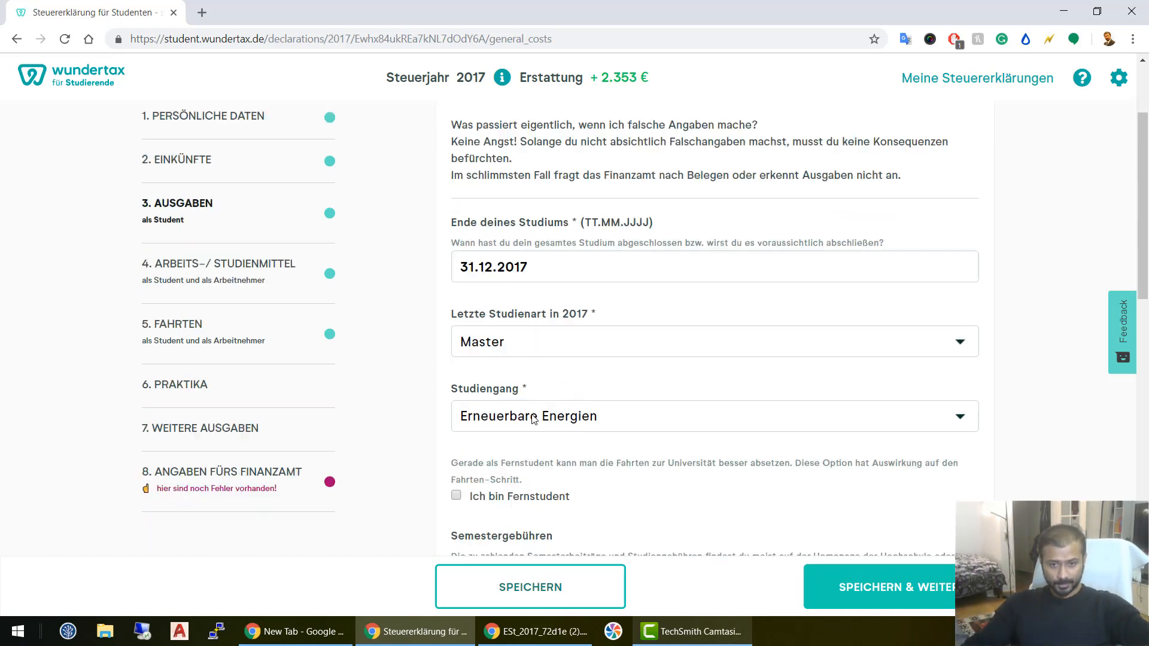
click(558, 335)
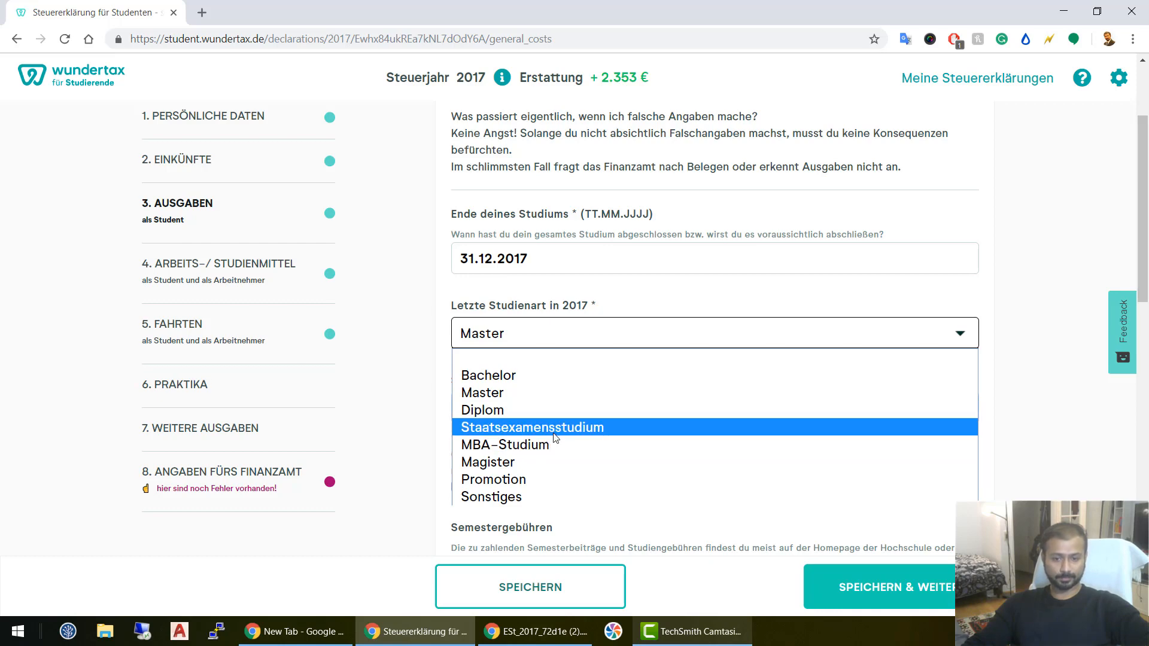
click(545, 394)
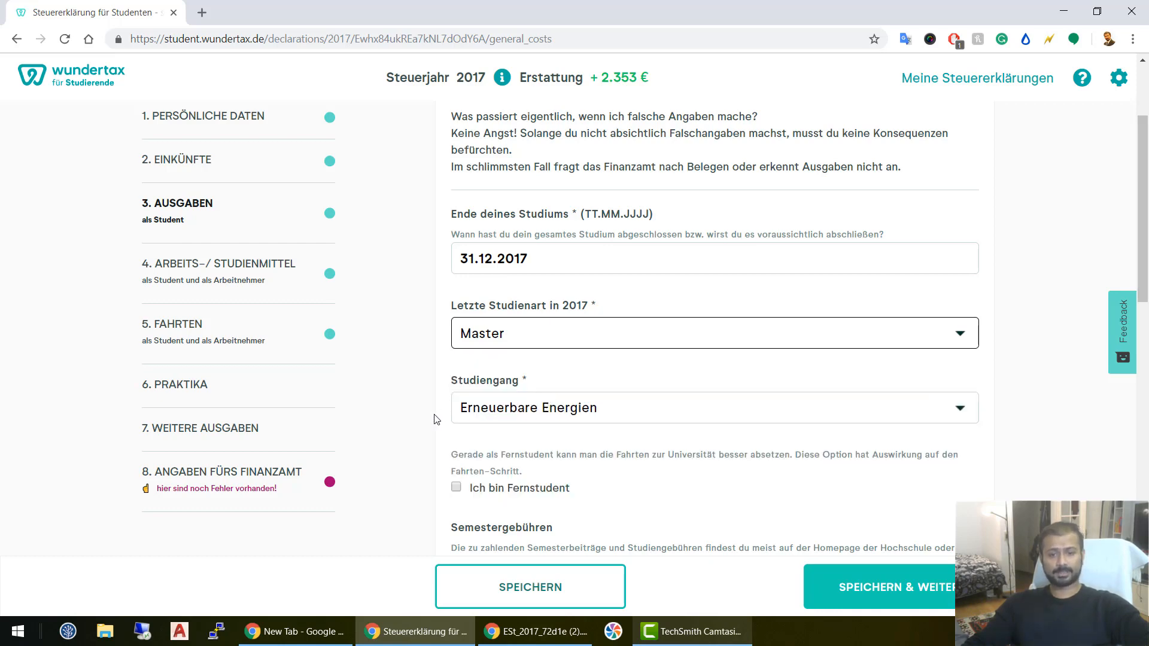
Examine the Studiengang, Semestergebühren, Bewerbungskosten and Einklagekosten entries, including the note on where to find the semester fees
scroll(549, 292, down, 3)
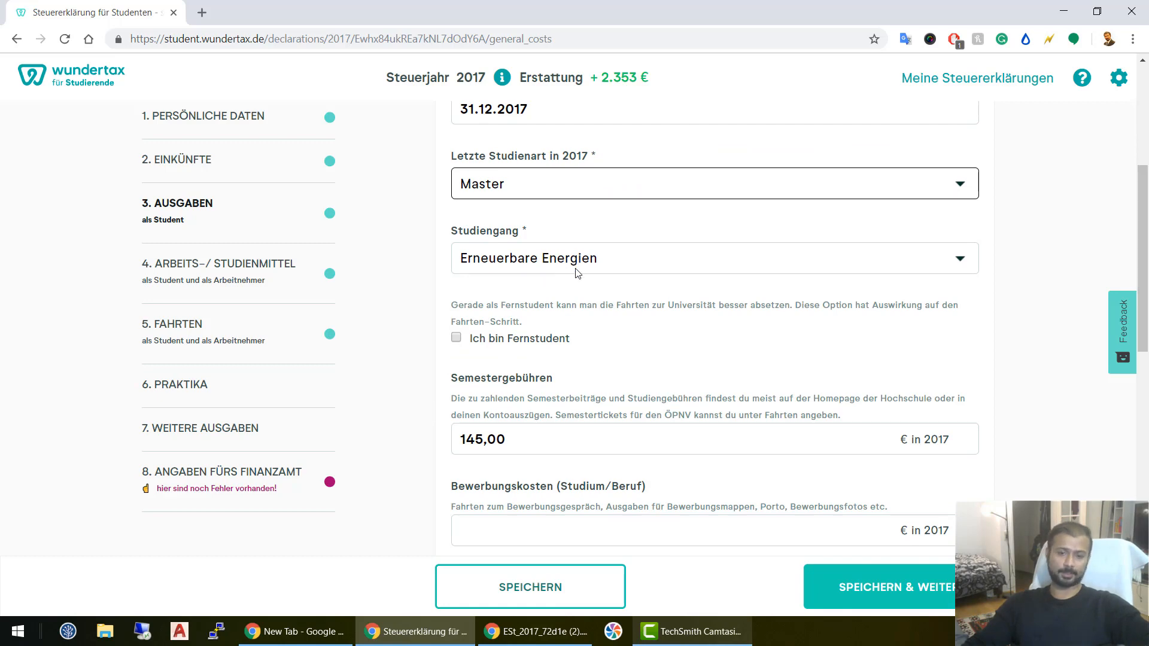
scroll(545, 304, down, 3)
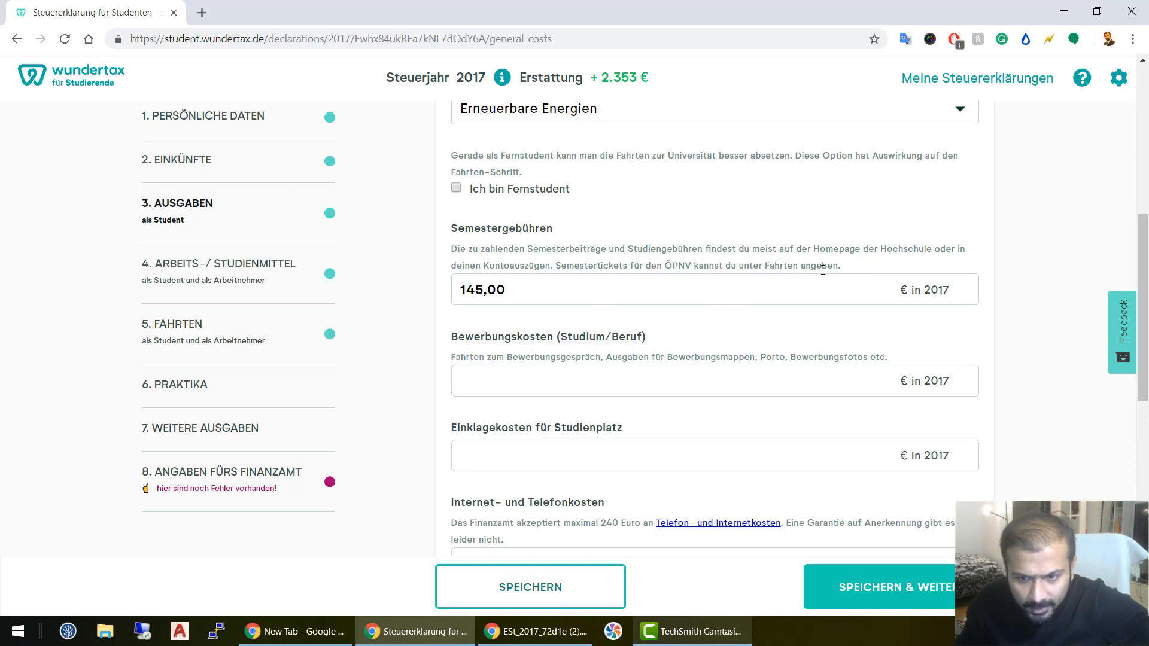
drag(834, 266, 514, 250)
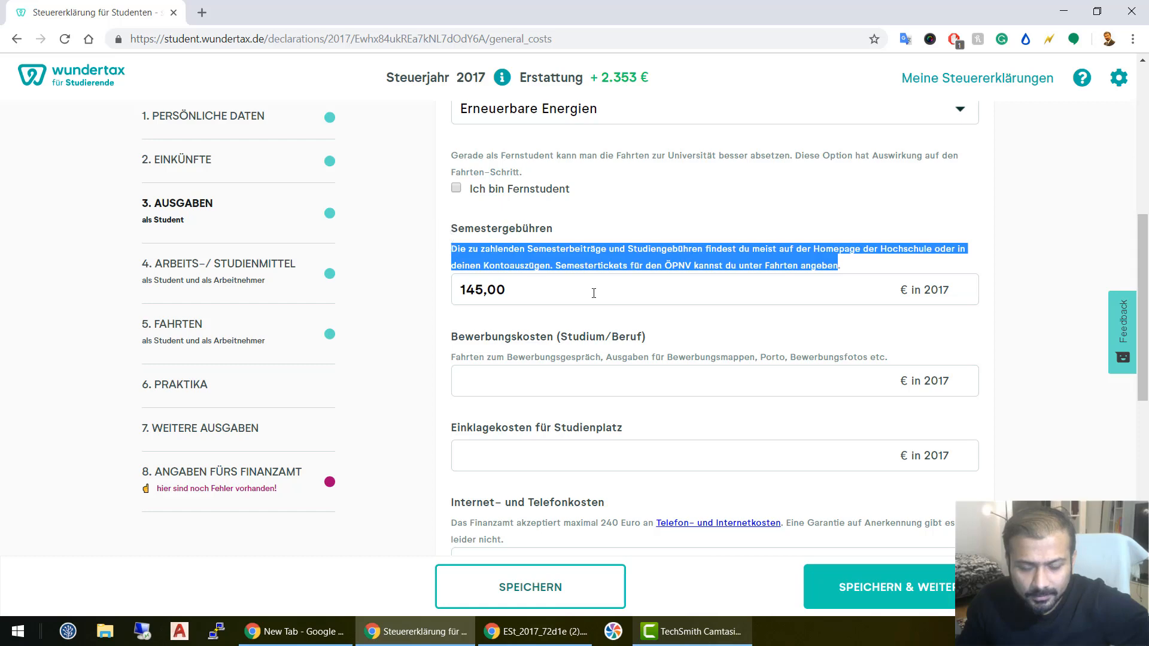
click(446, 232)
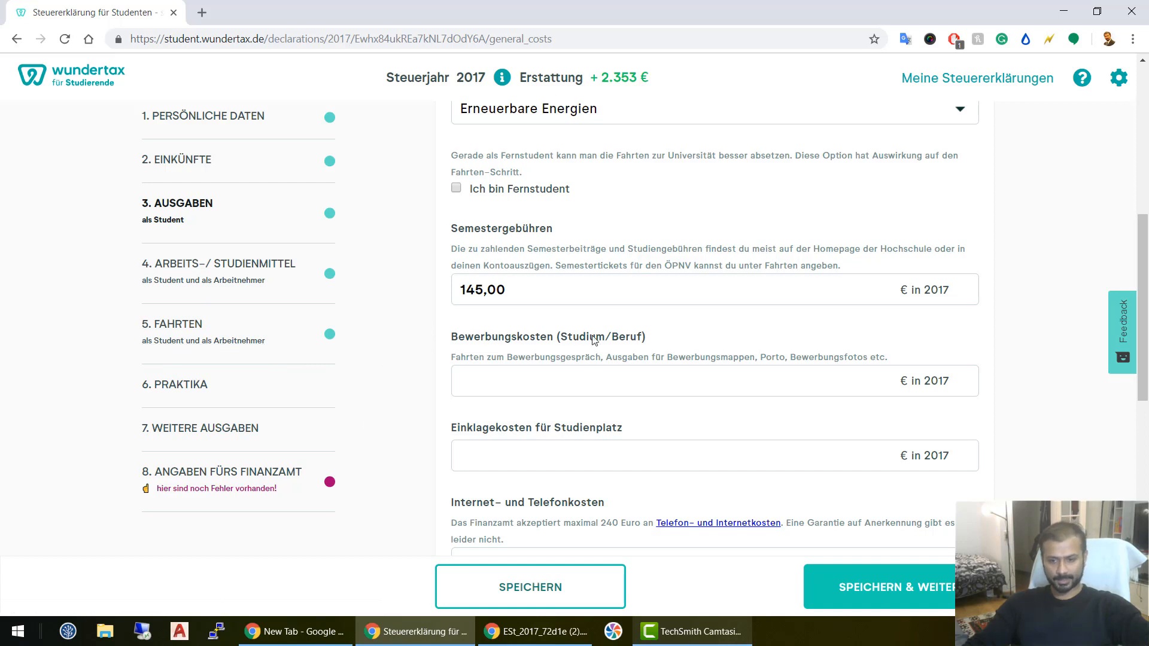
scroll(617, 338, down, 1)
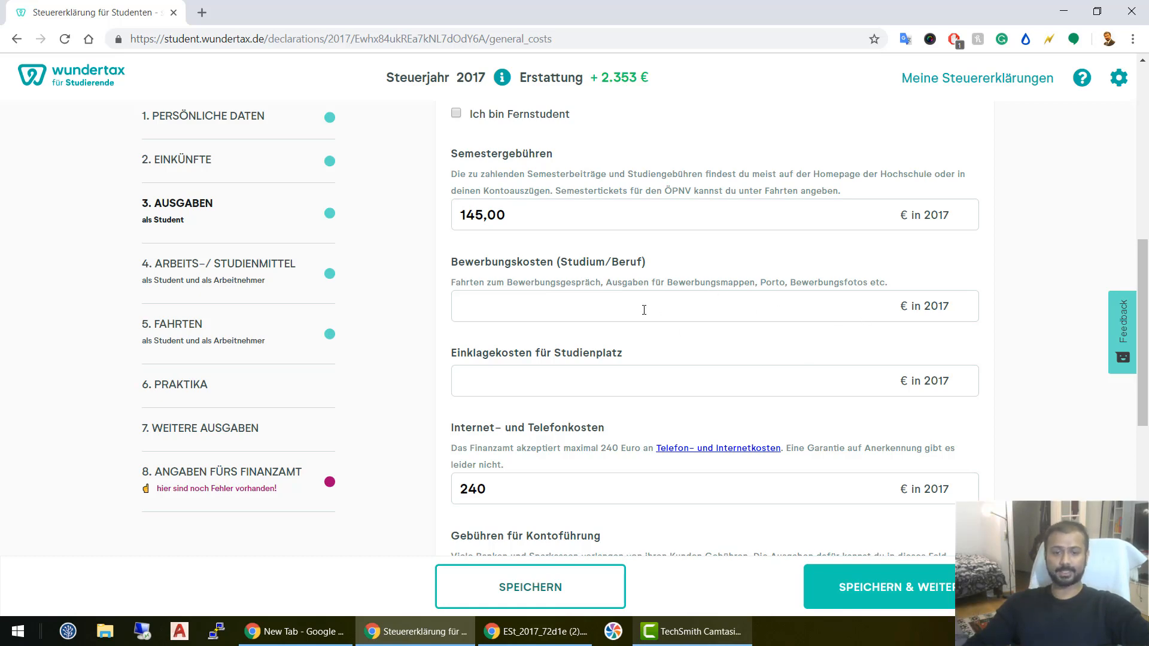
scroll(654, 353, down, 2)
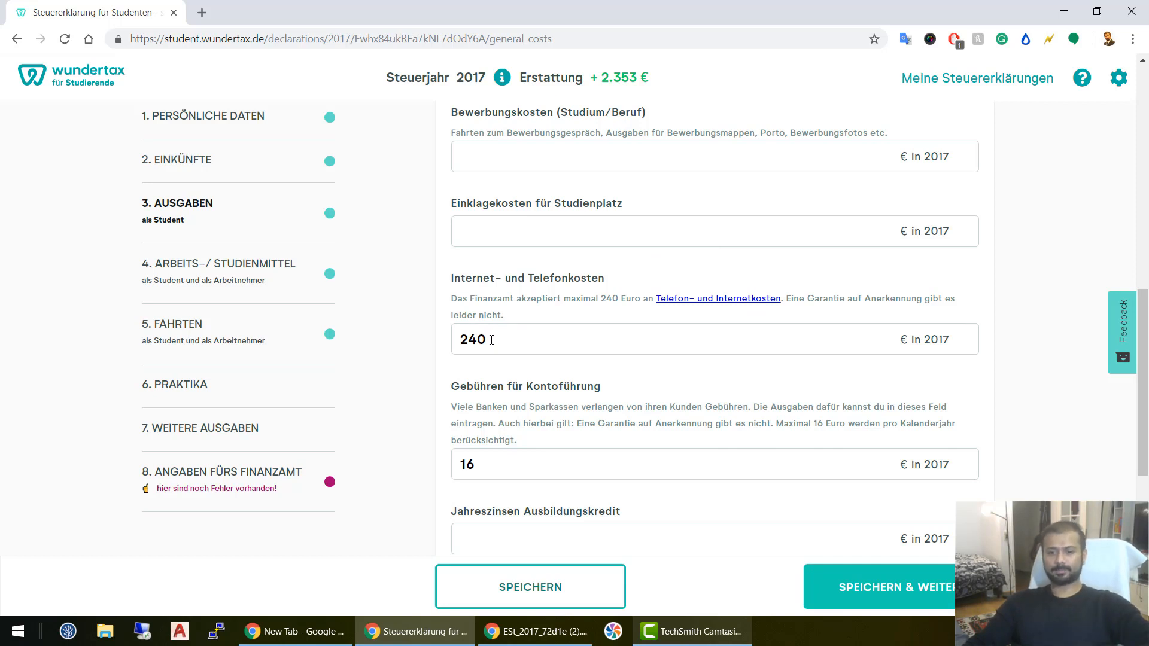
Review the expense entries from Internet- und Telefonkosten to Steuerberatung costs, and save the page to continue to Arbeits-/Studienmittel
drag(494, 339, 452, 336)
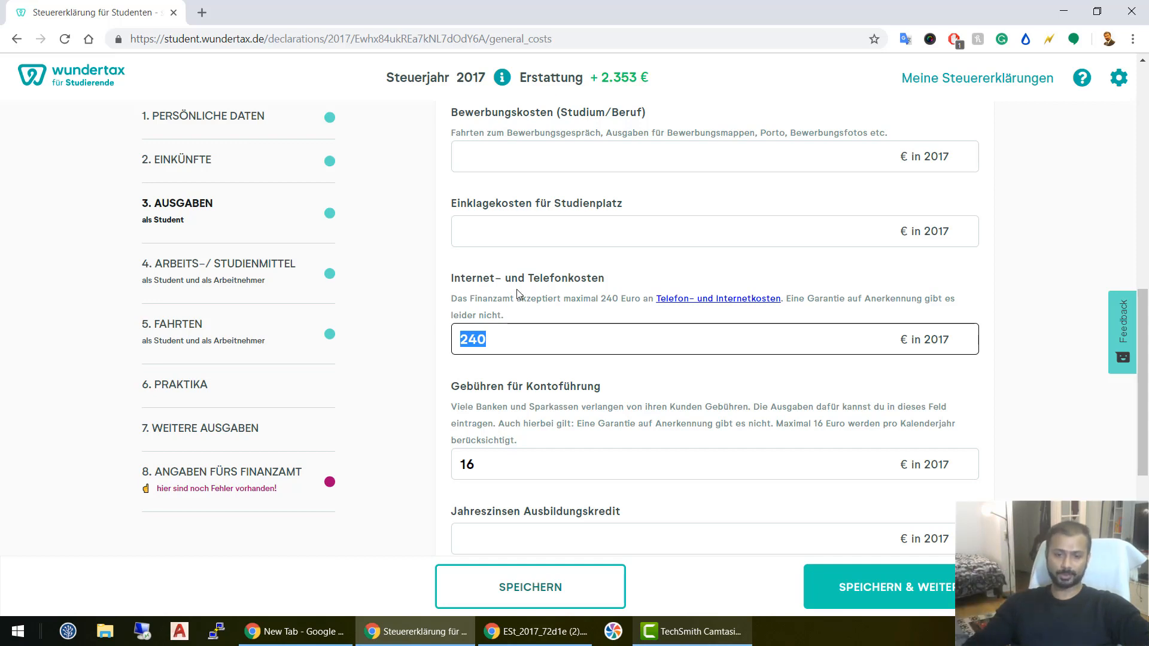
scroll(635, 373, down, 2)
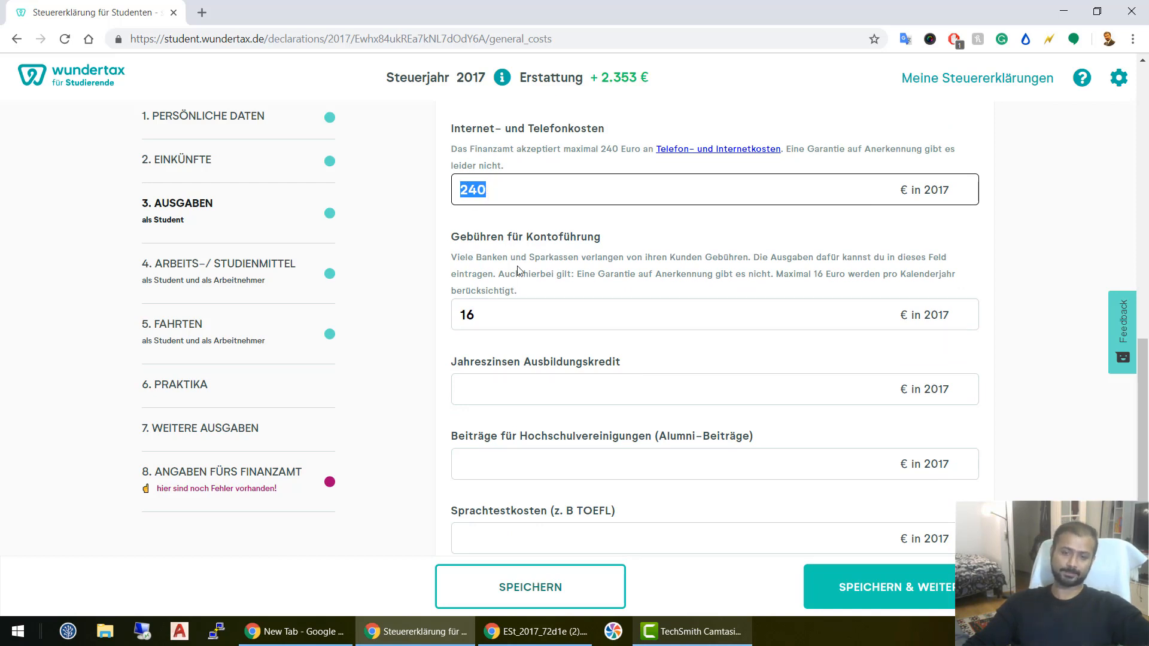
drag(484, 321, 454, 306)
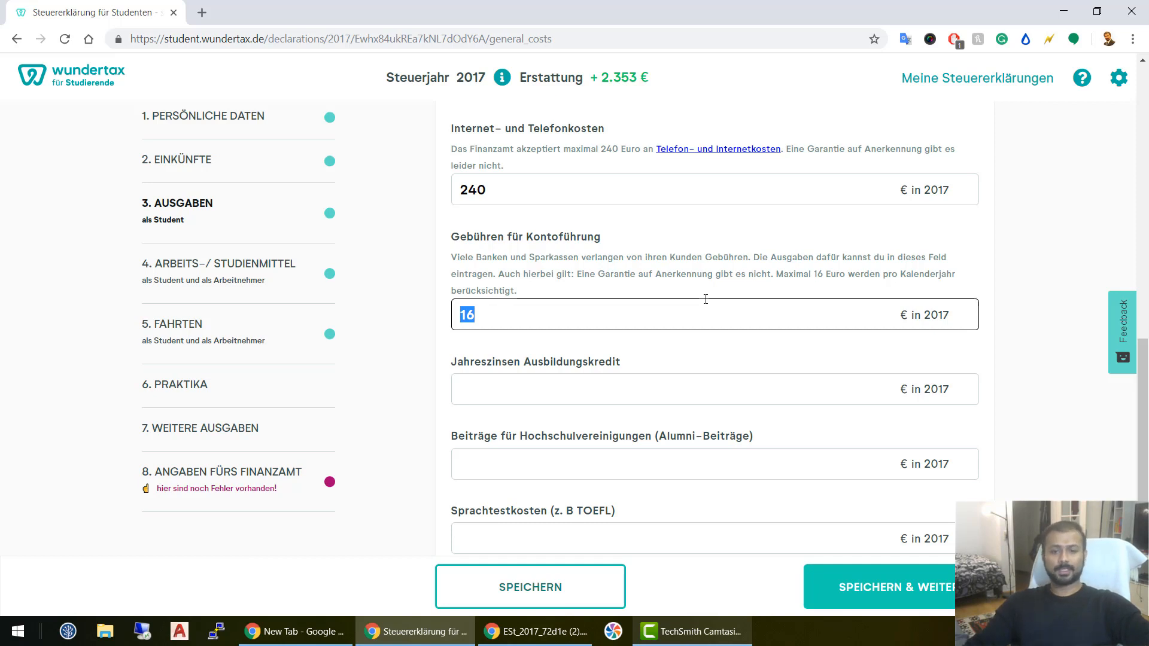
scroll(705, 300, down, 1)
scroll(565, 348, down, 1)
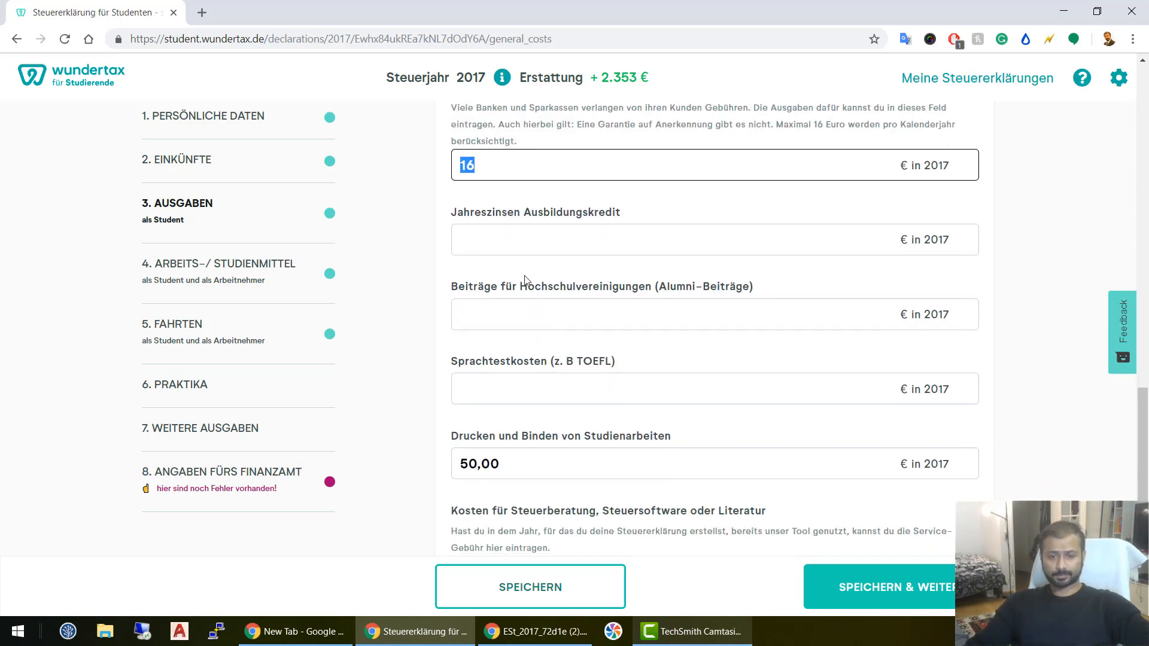
click(477, 229)
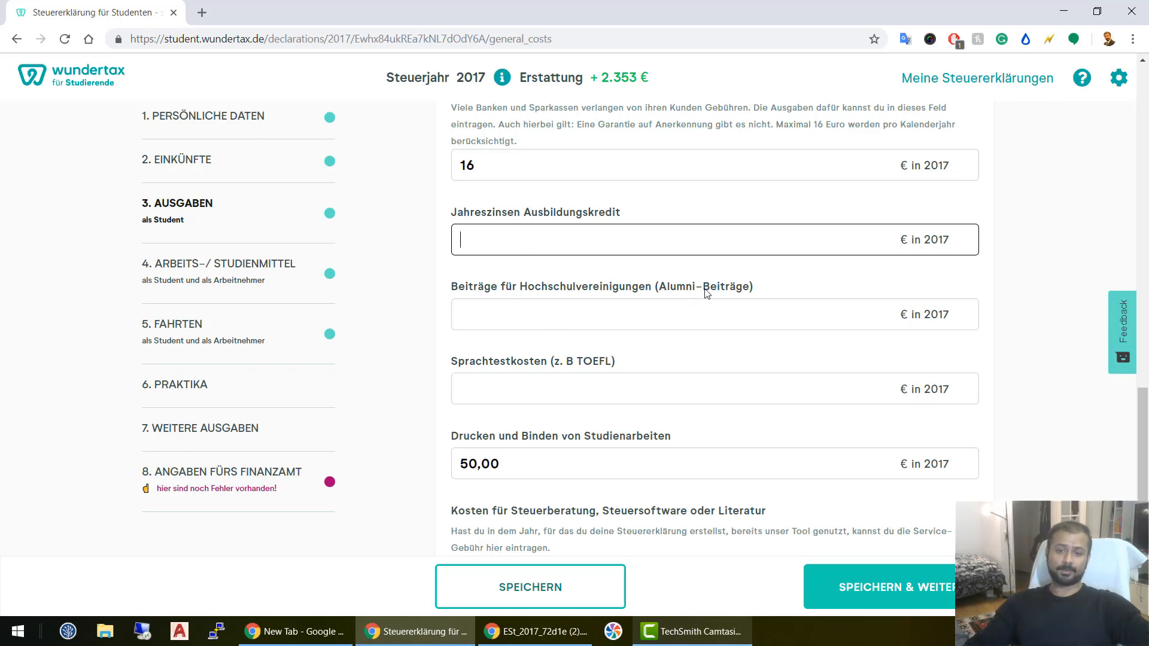
click(544, 311)
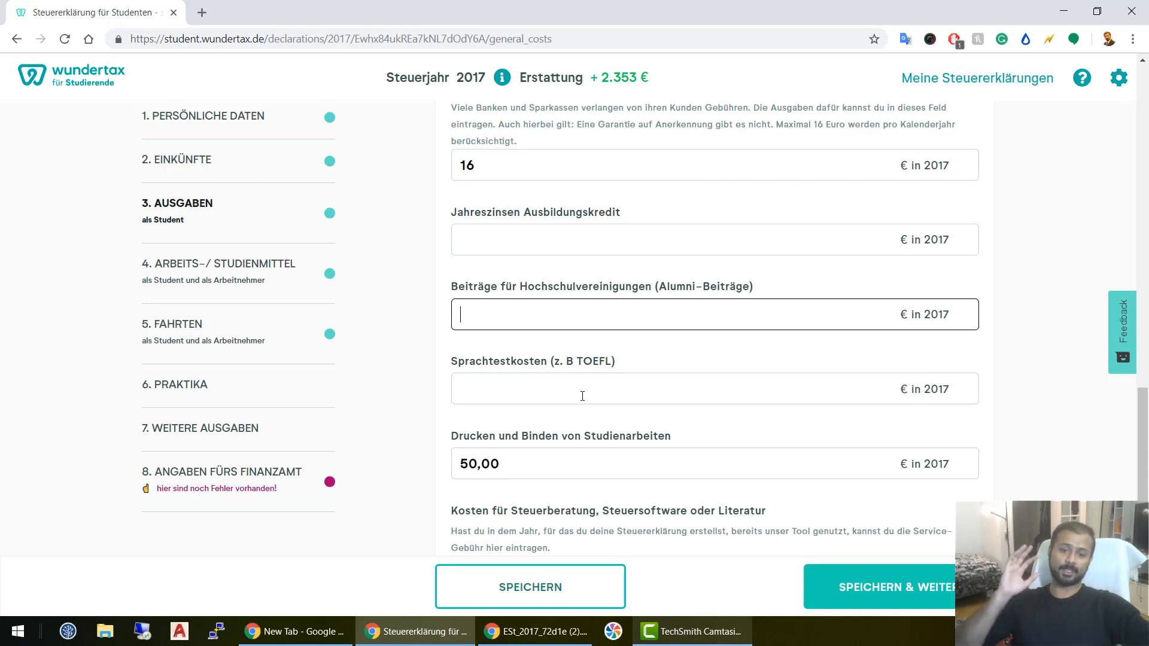
scroll(590, 406, down, 2)
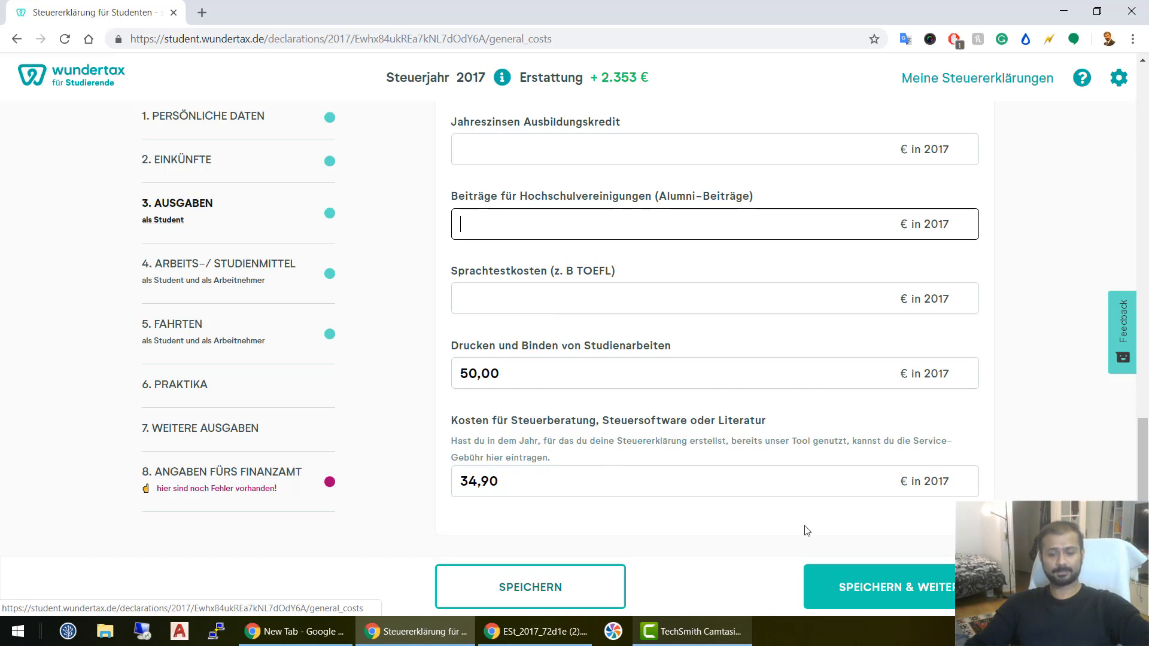
click(904, 601)
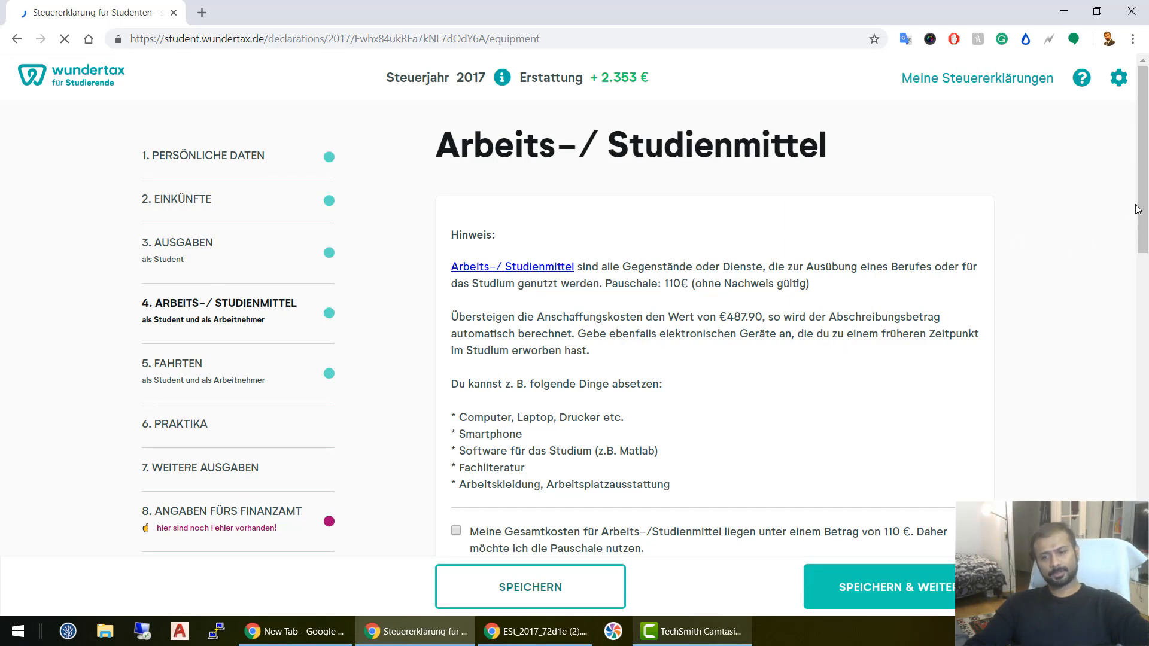
Examine the note on deductible work and study equipment, including its flat rate, and the phone and laptop entries
scroll(745, 252, down, 1)
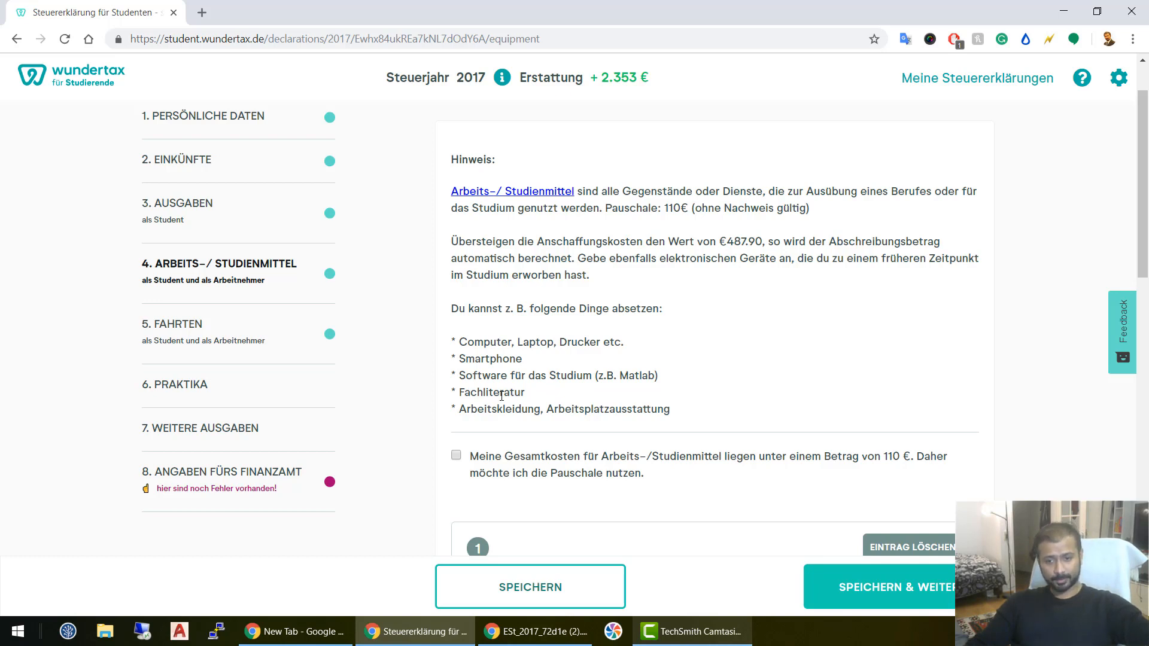
double_click(520, 414)
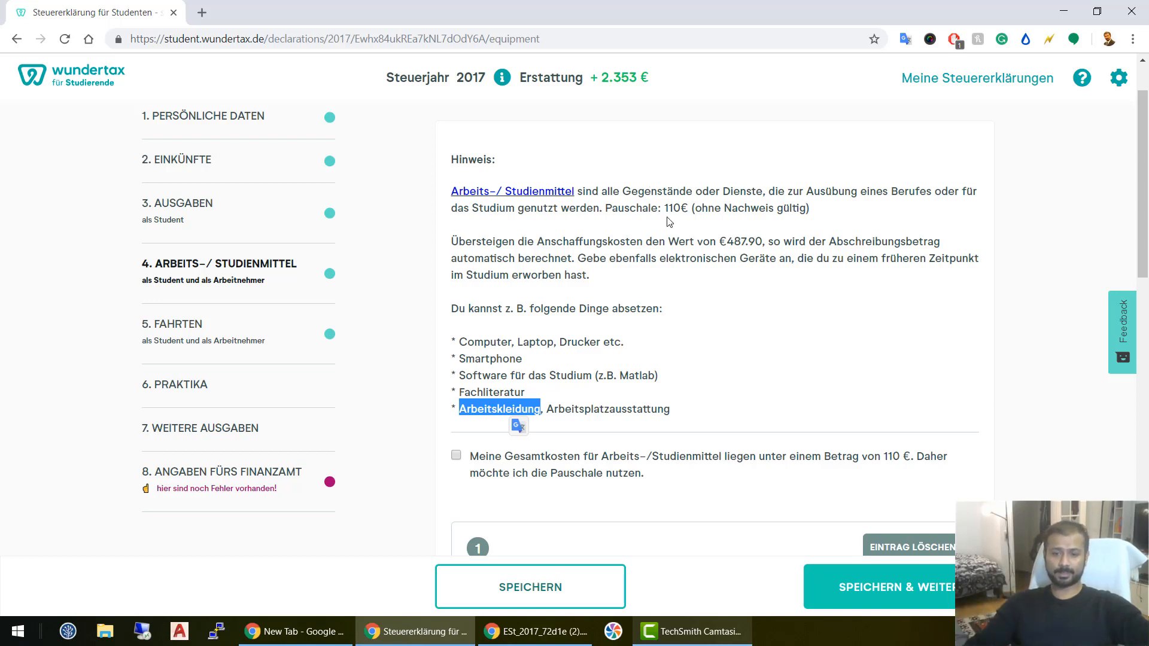
drag(605, 209, 691, 213)
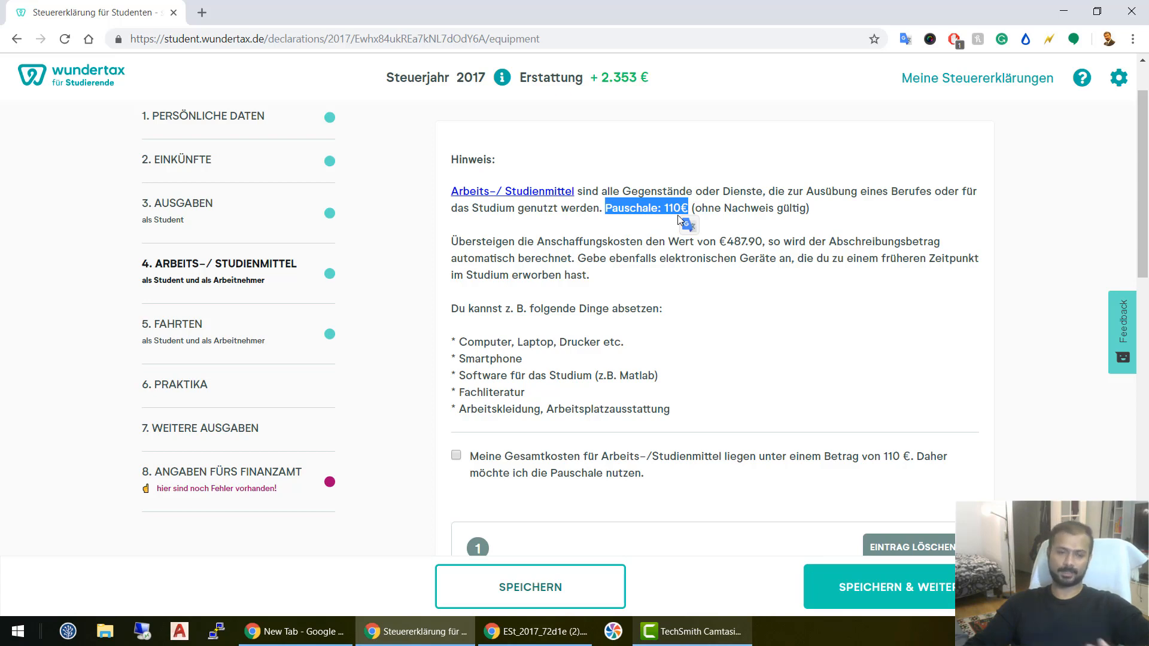
click(700, 319)
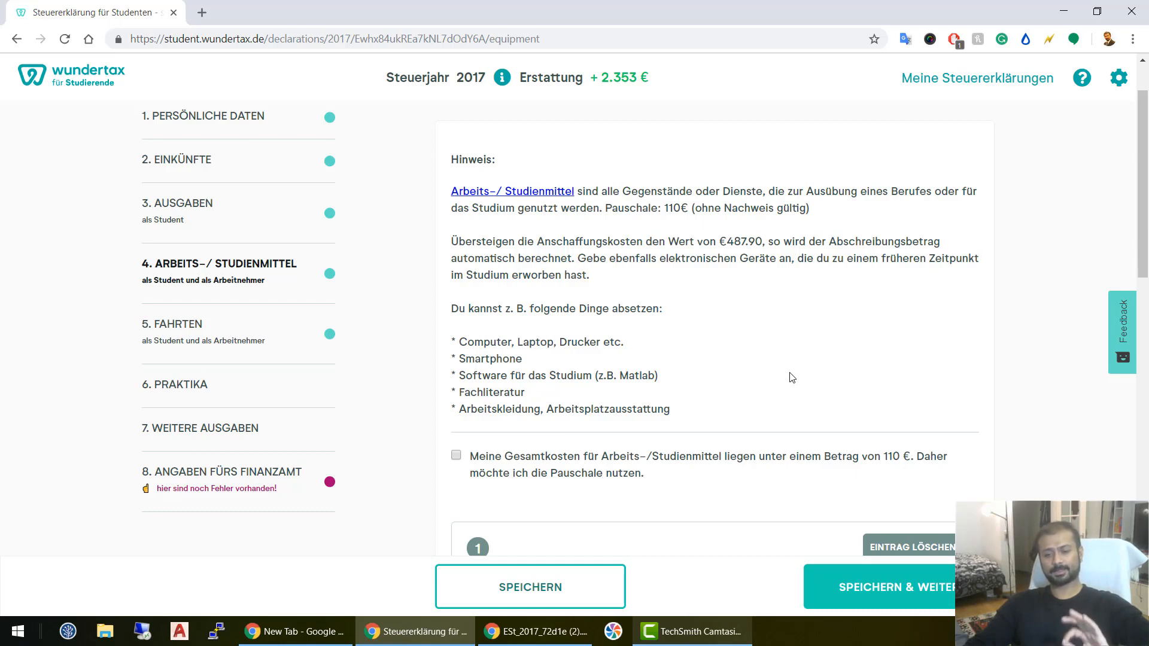
scroll(793, 376, down, 1)
scroll(793, 376, down, 6)
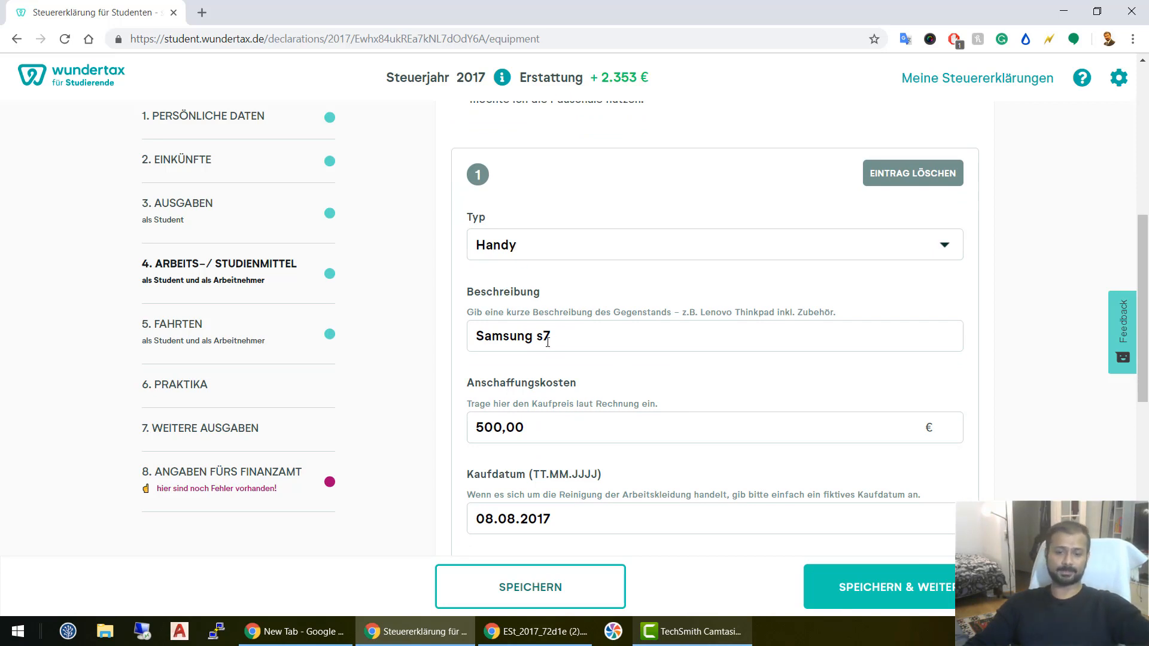
scroll(558, 421, down, 1)
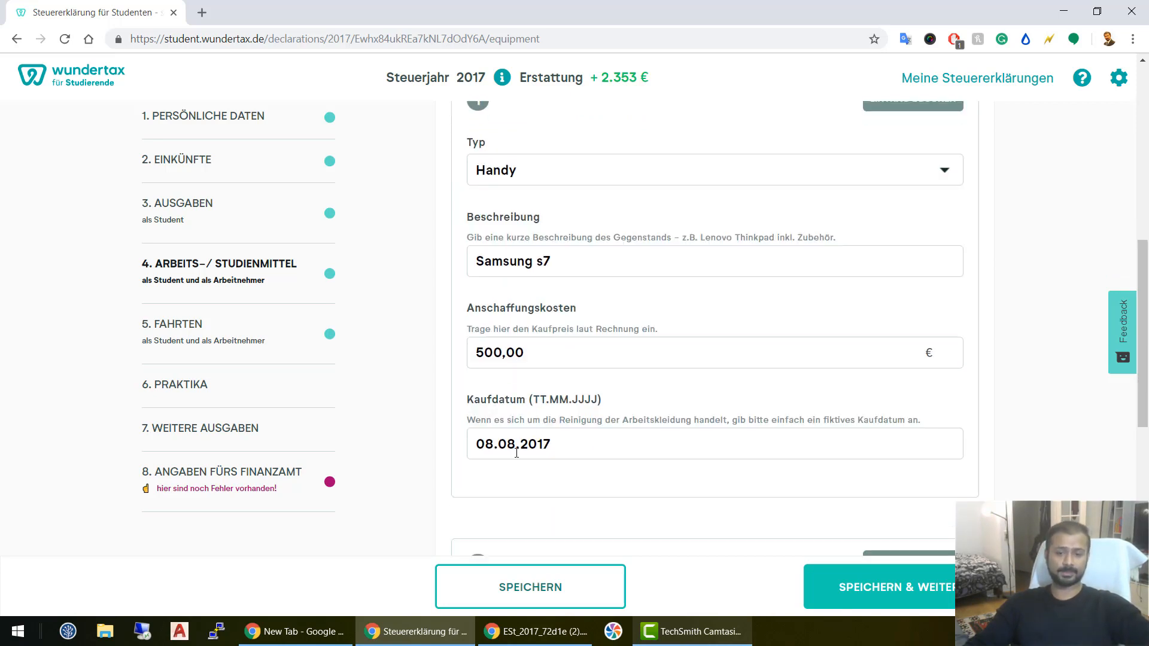
scroll(566, 450, down, 1)
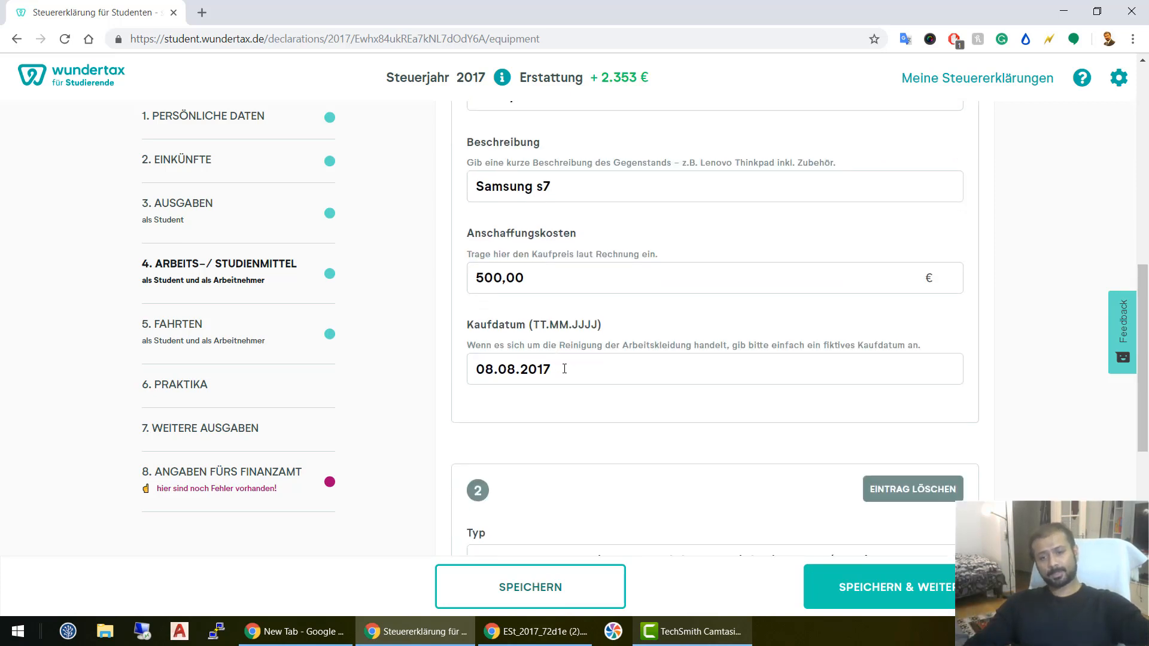
scroll(564, 368, down, 2)
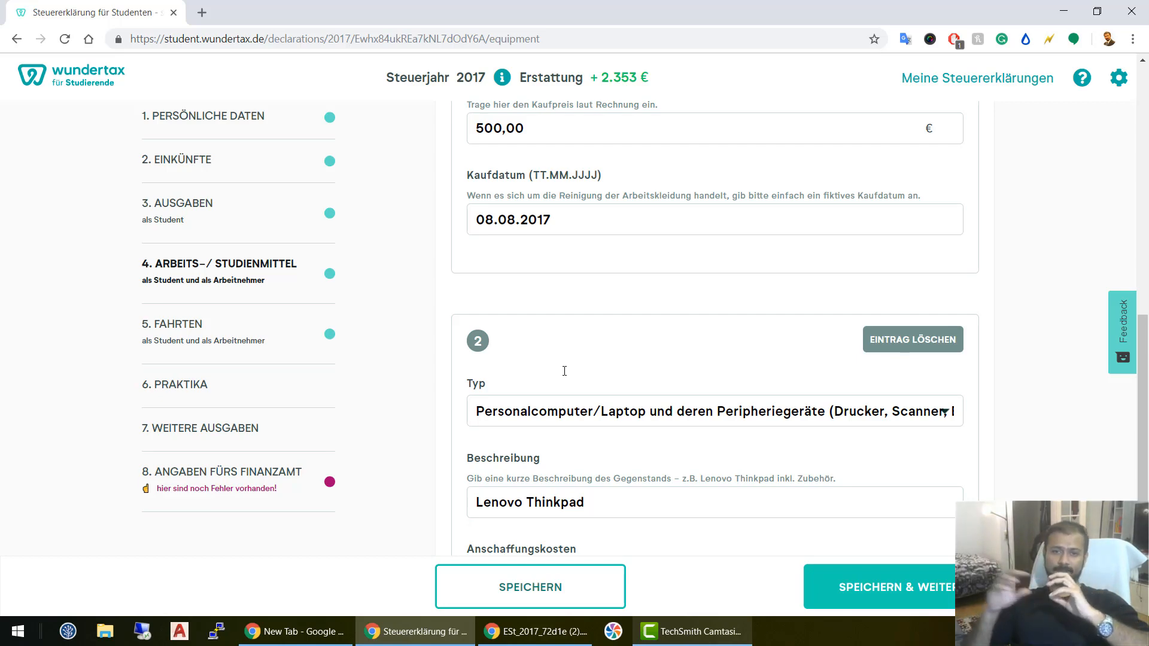
scroll(584, 374, up, 5)
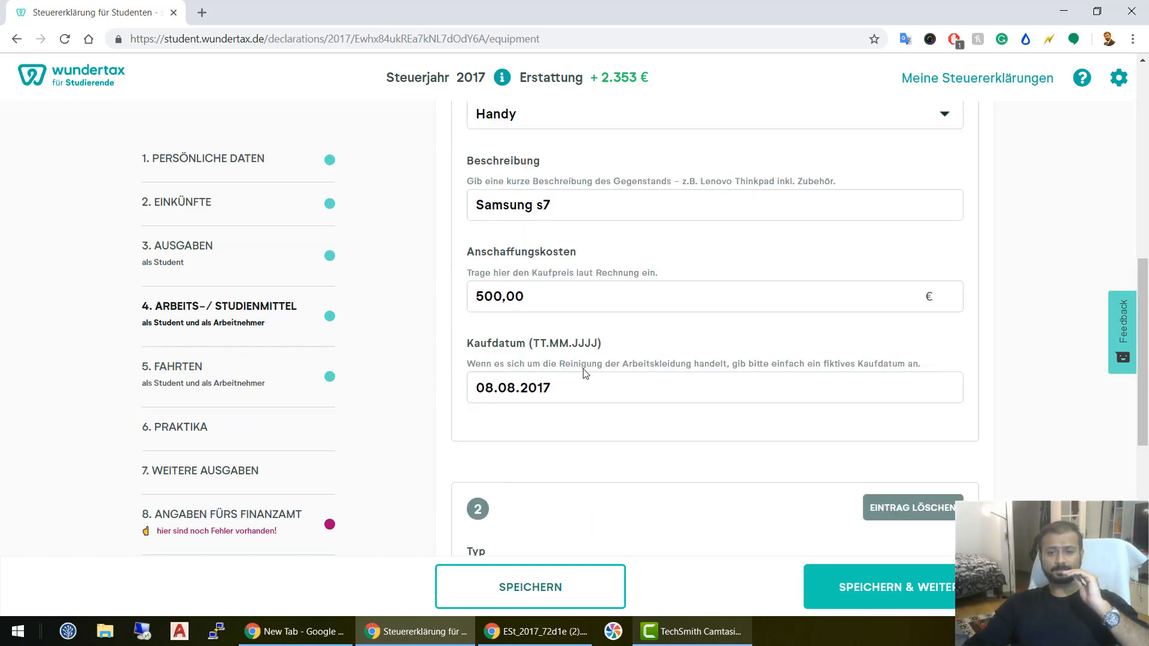
Examine the note's depreciation rule for equipment costing over €487.90 against the phone and laptop entries
scroll(585, 374, up, 3)
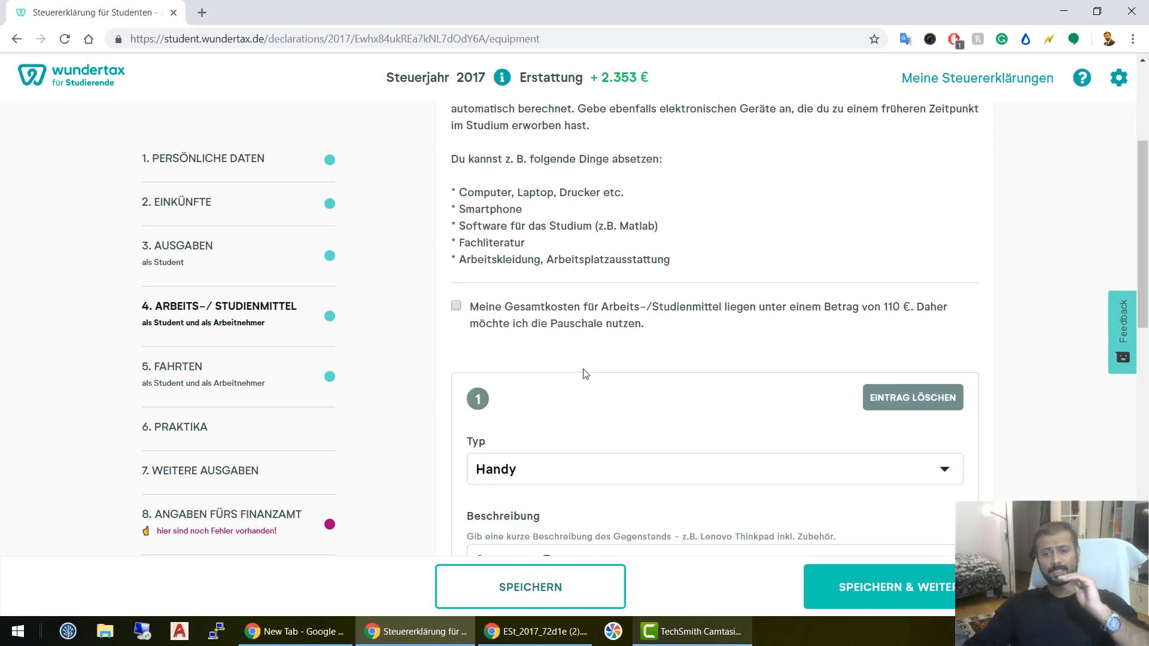
scroll(585, 374, up, 2)
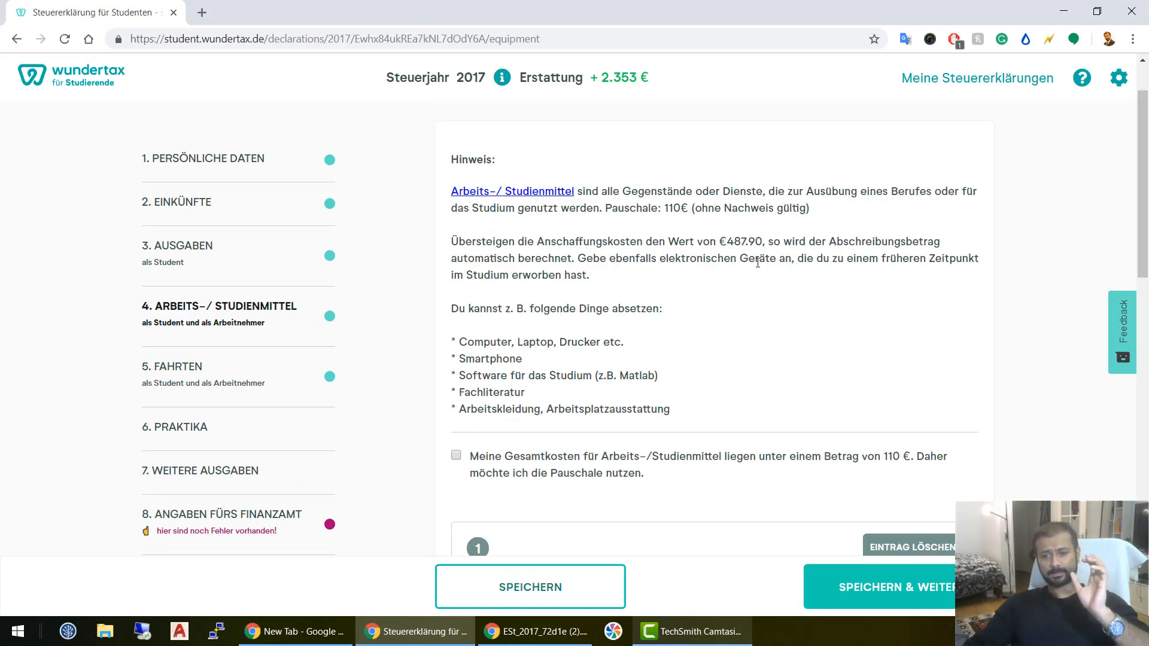
drag(727, 241, 754, 244)
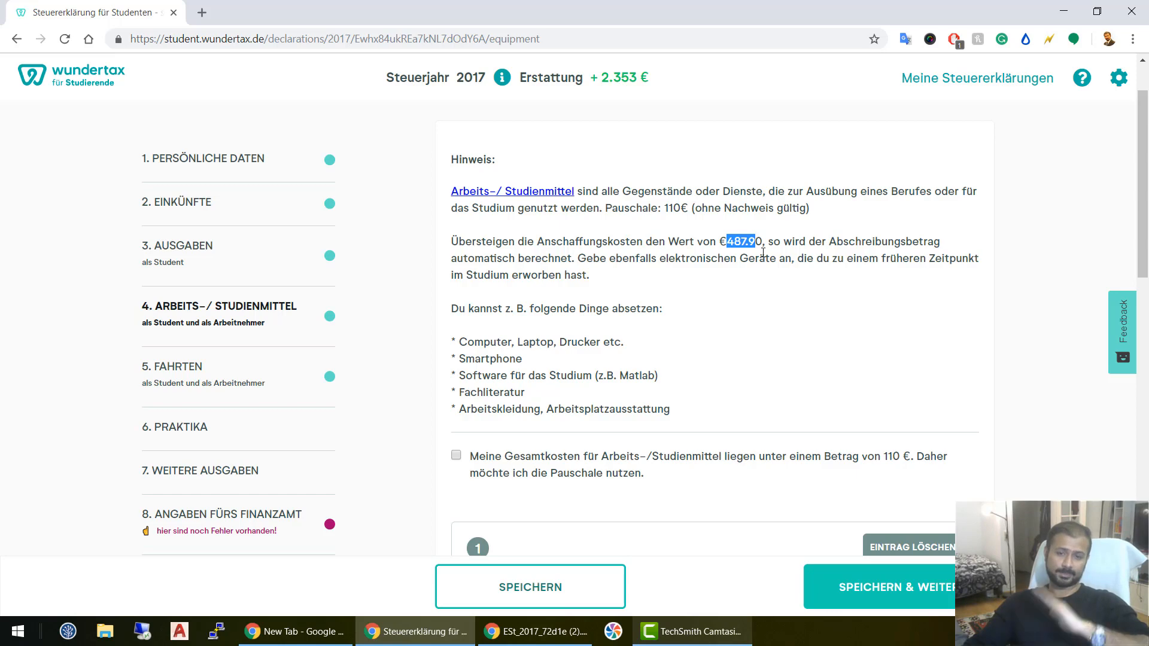
scroll(753, 306, down, 2)
scroll(758, 279, up, 2)
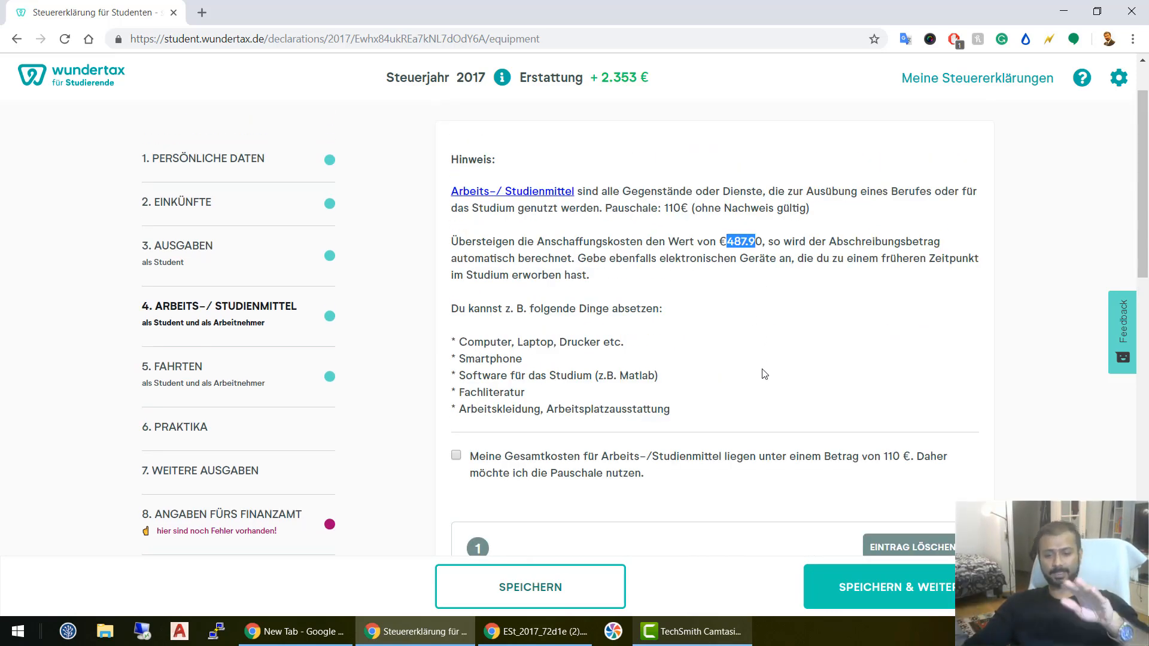
scroll(765, 375, down, 4)
scroll(764, 376, down, 11)
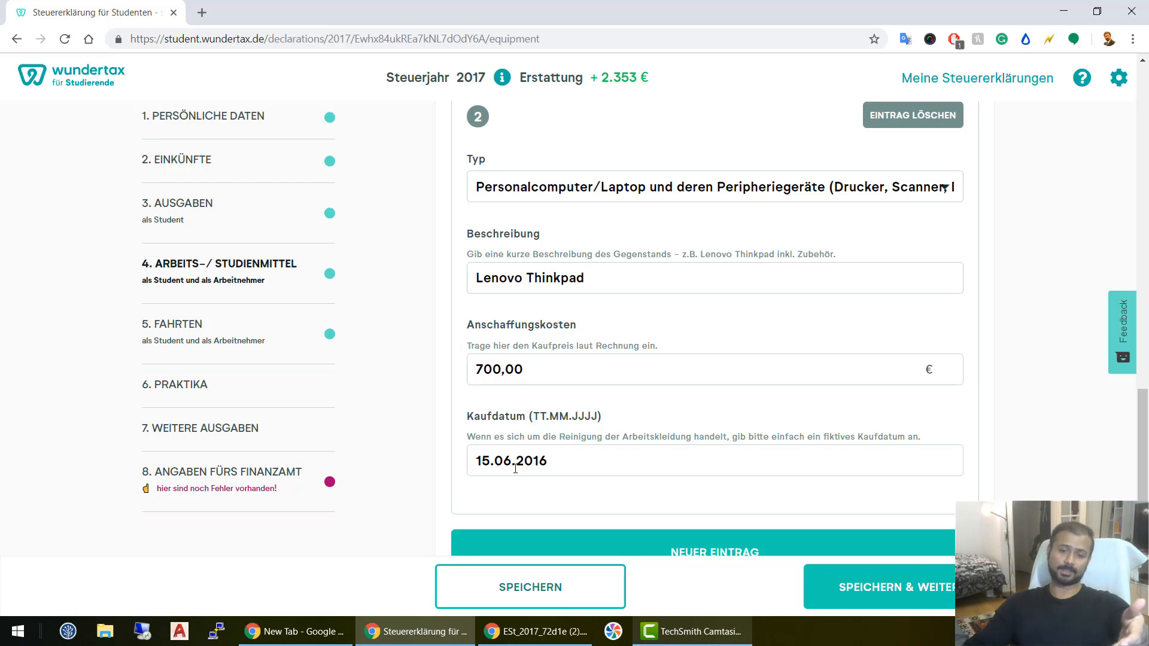
scroll(593, 465, down, 2)
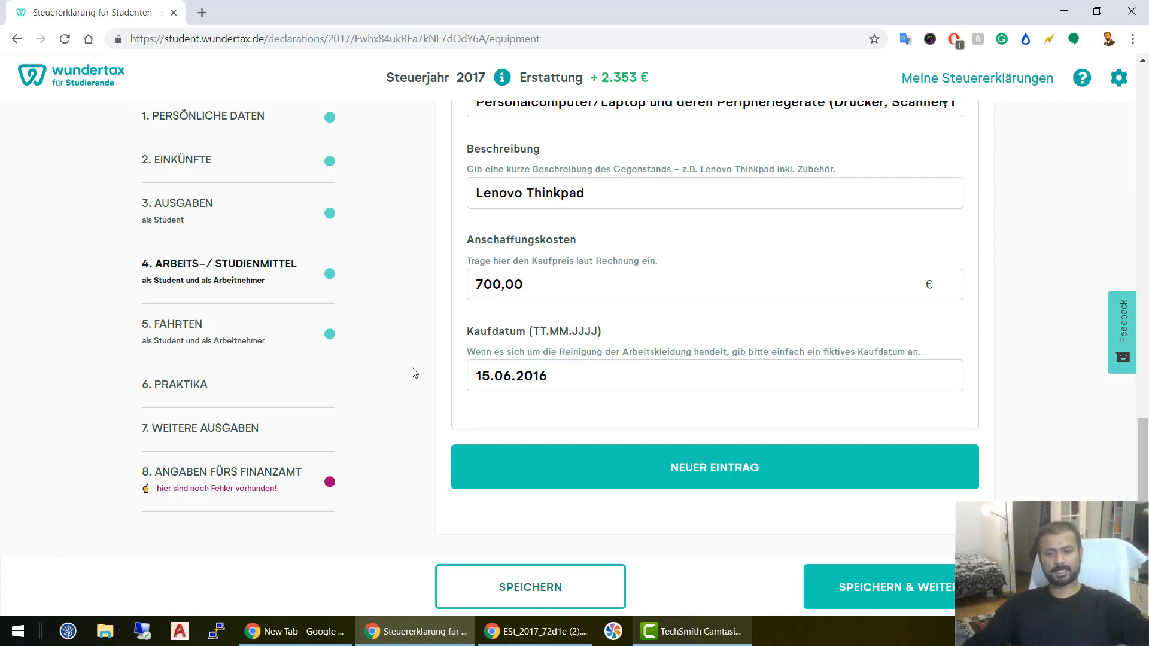
scroll(582, 378, up, 10)
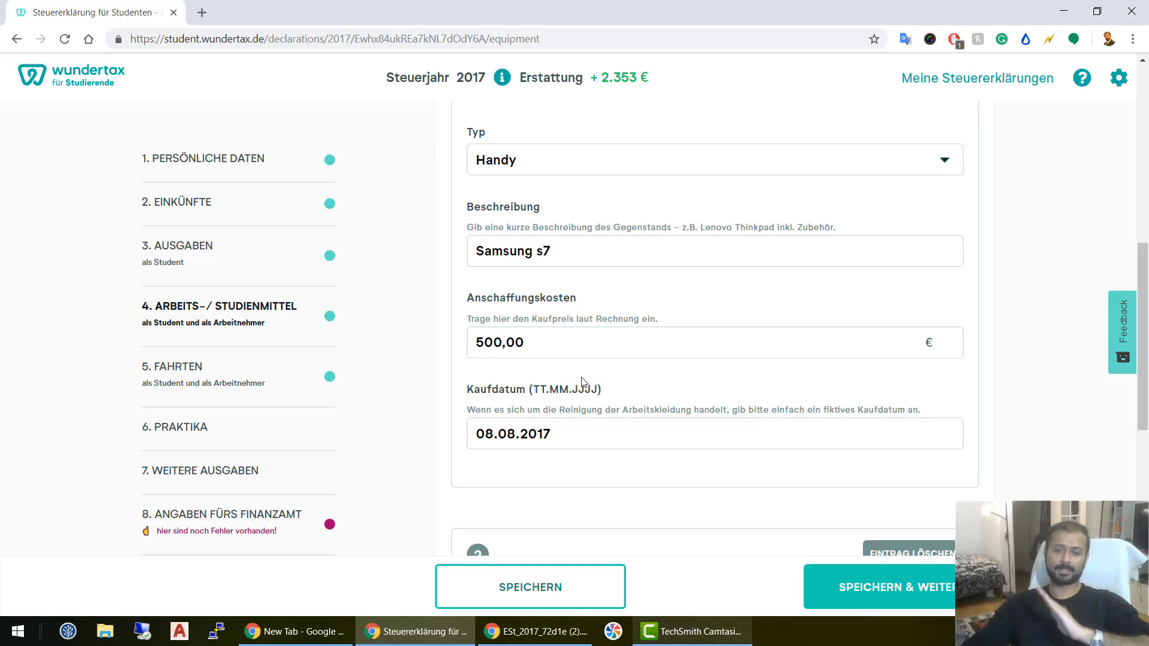
scroll(630, 328, up, 8)
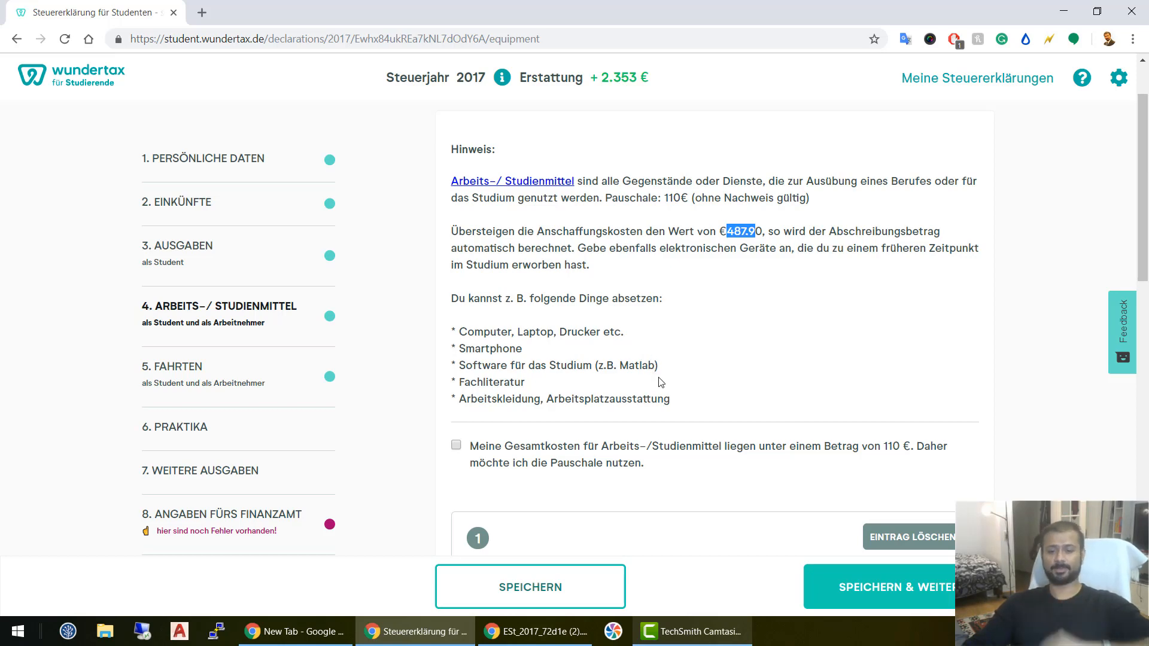
scroll(654, 360, down, 5)
scroll(657, 386, down, 10)
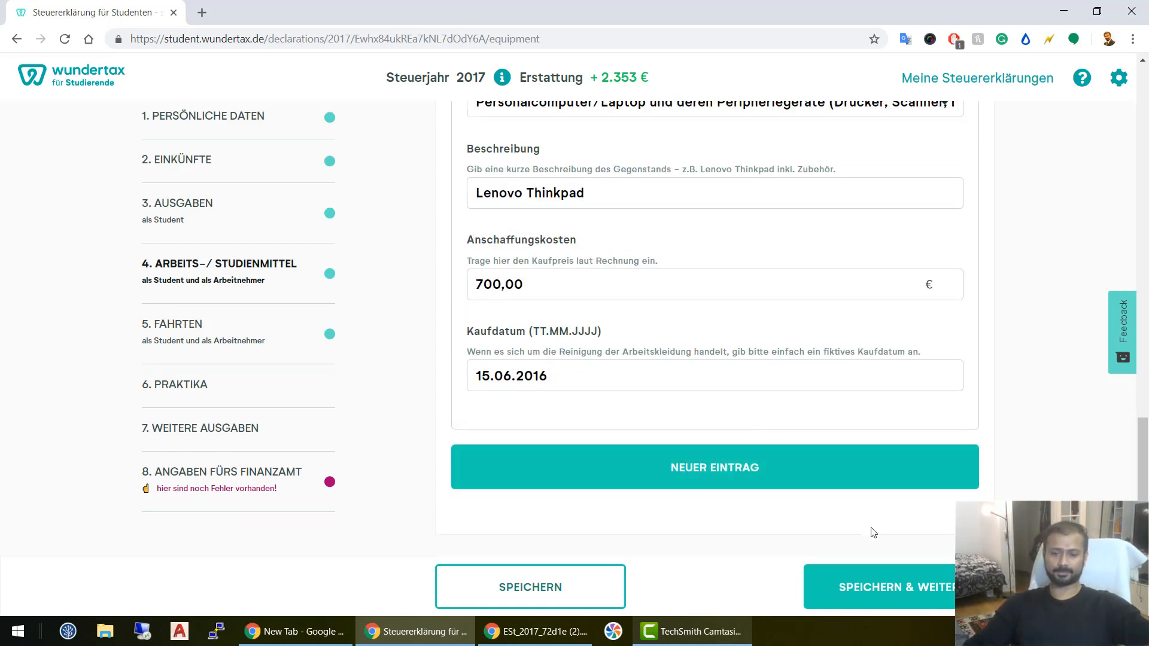
Save the page to continue to Fahrten, and review the period, home address and Hochschule address of the first trip entry
click(933, 595)
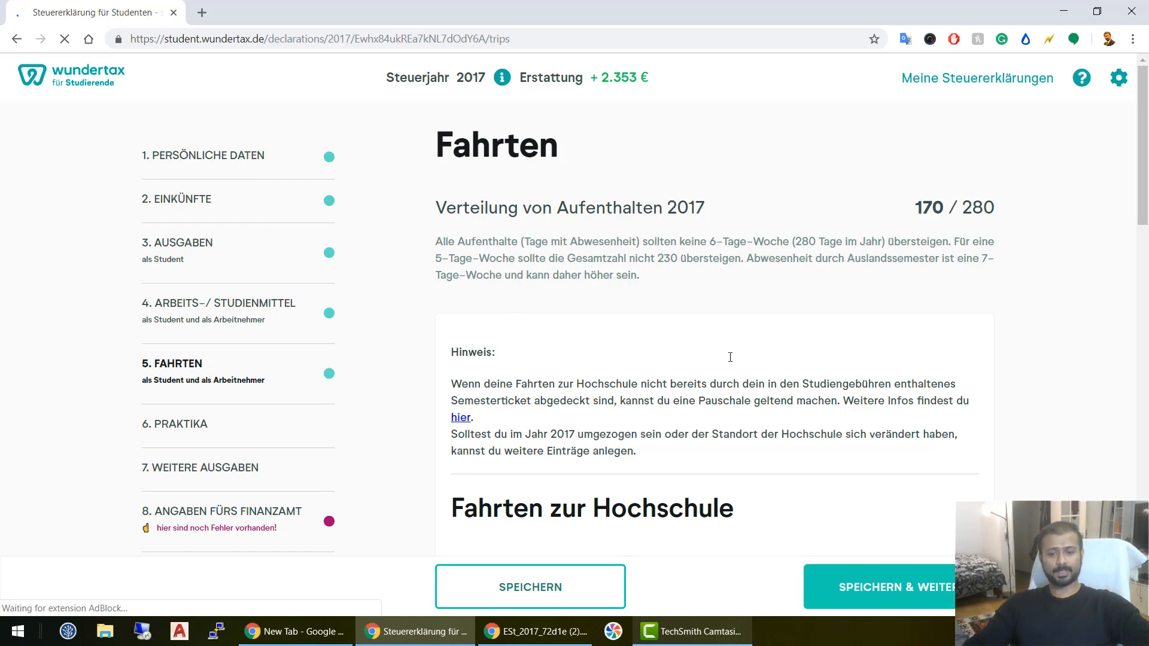
scroll(730, 357, down, 1)
scroll(746, 413, down, 6)
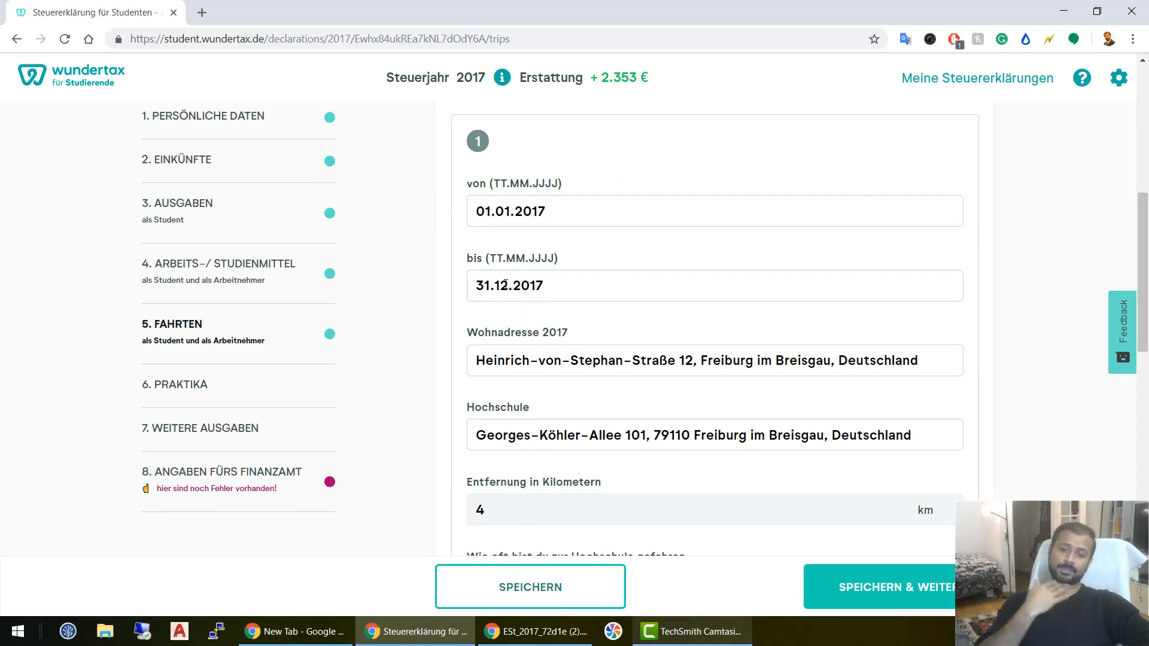
double_click(564, 366)
double_click(578, 436)
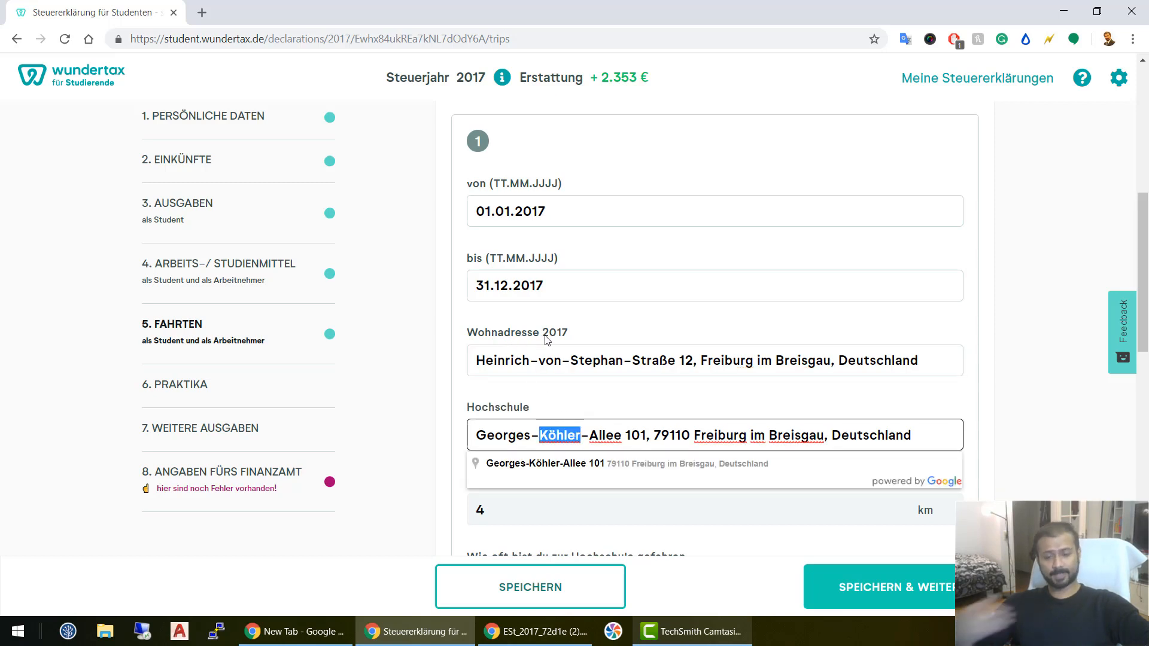
click(646, 402)
Set the Entfernung in Kilometern for the trips to the Hochschule to 5 km
scroll(637, 427, down, 3)
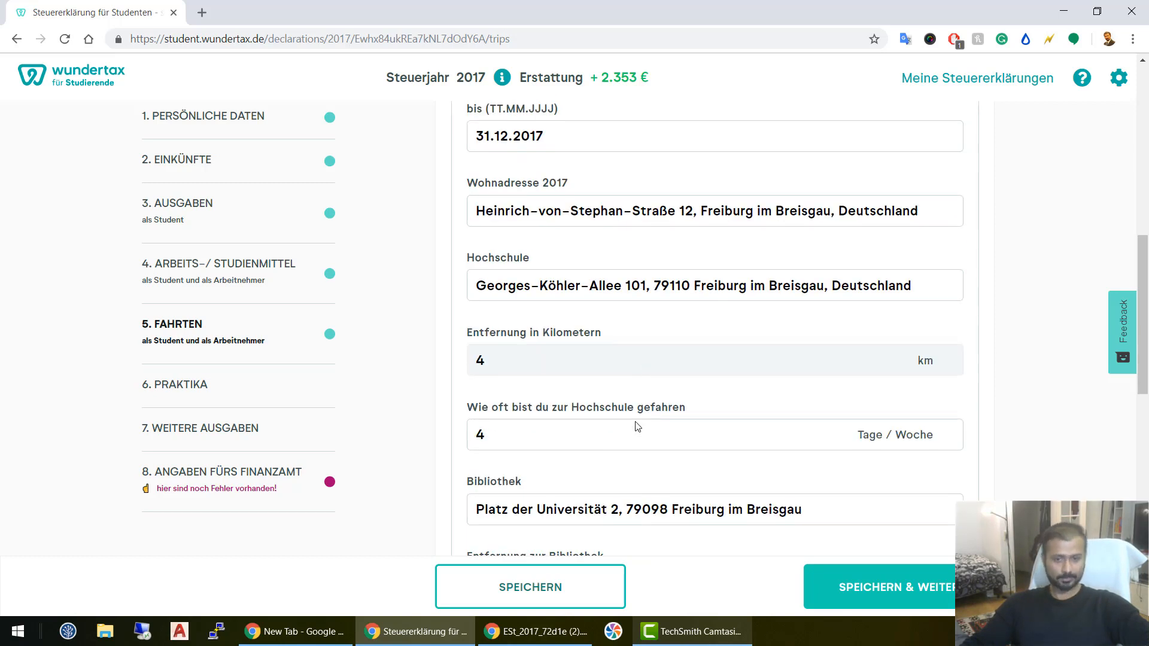
click(526, 365)
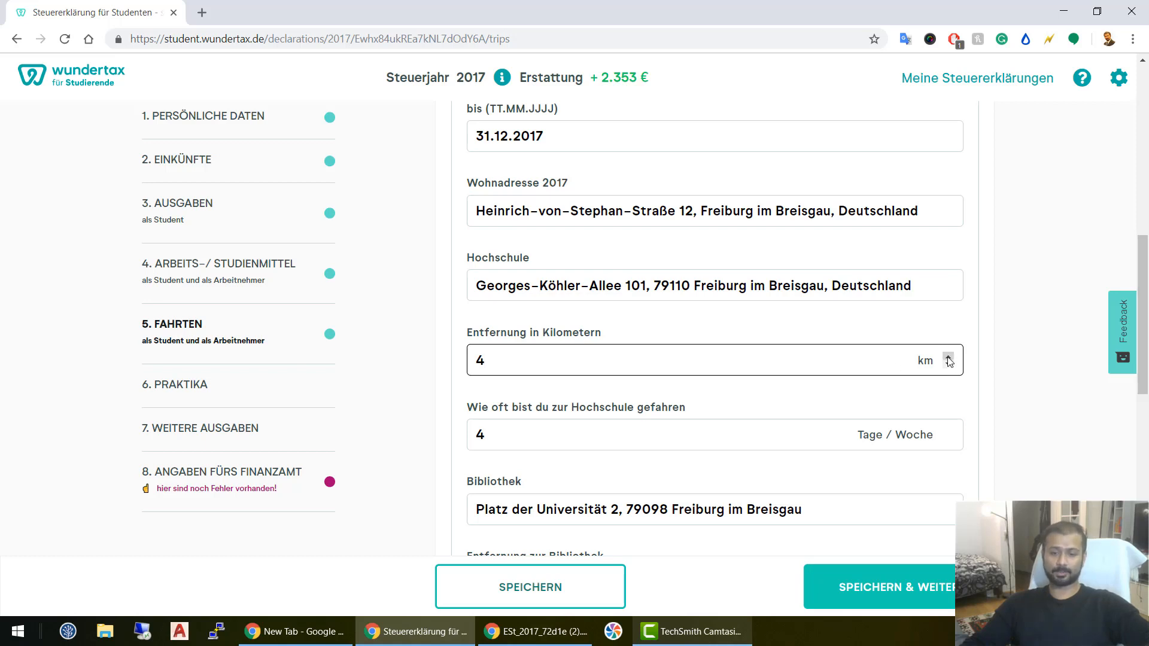
click(948, 358)
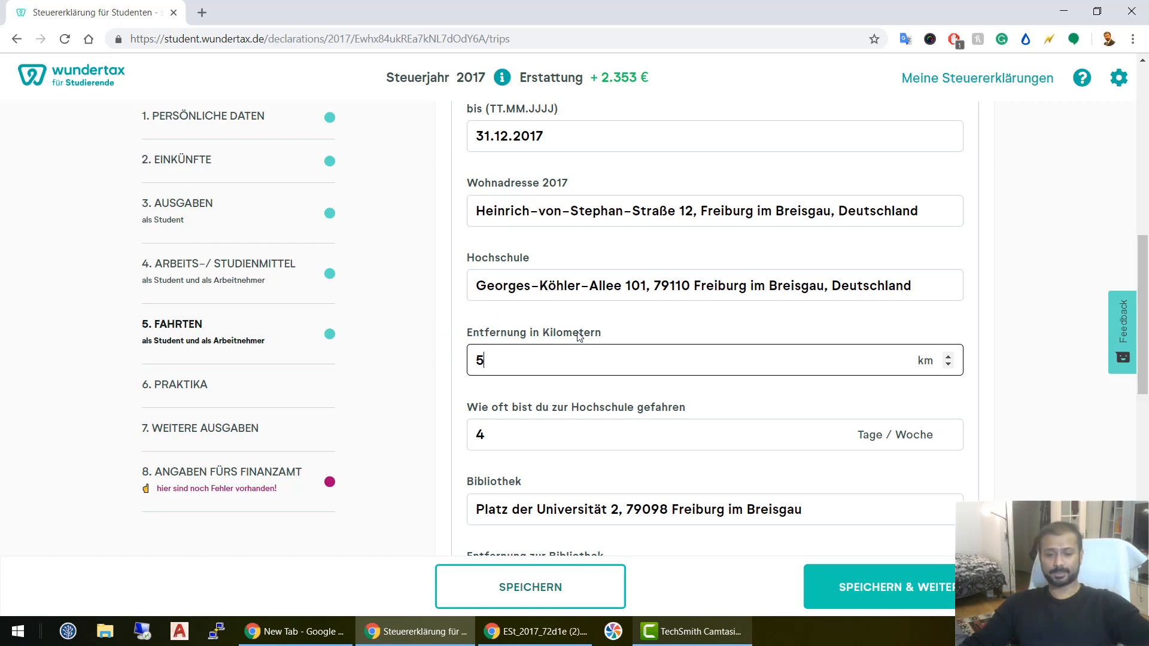
Review the Hochschule and Bibliothek trip details, and set the Urlaubs- und Krankheitstage to 10
scroll(607, 433, down, 2)
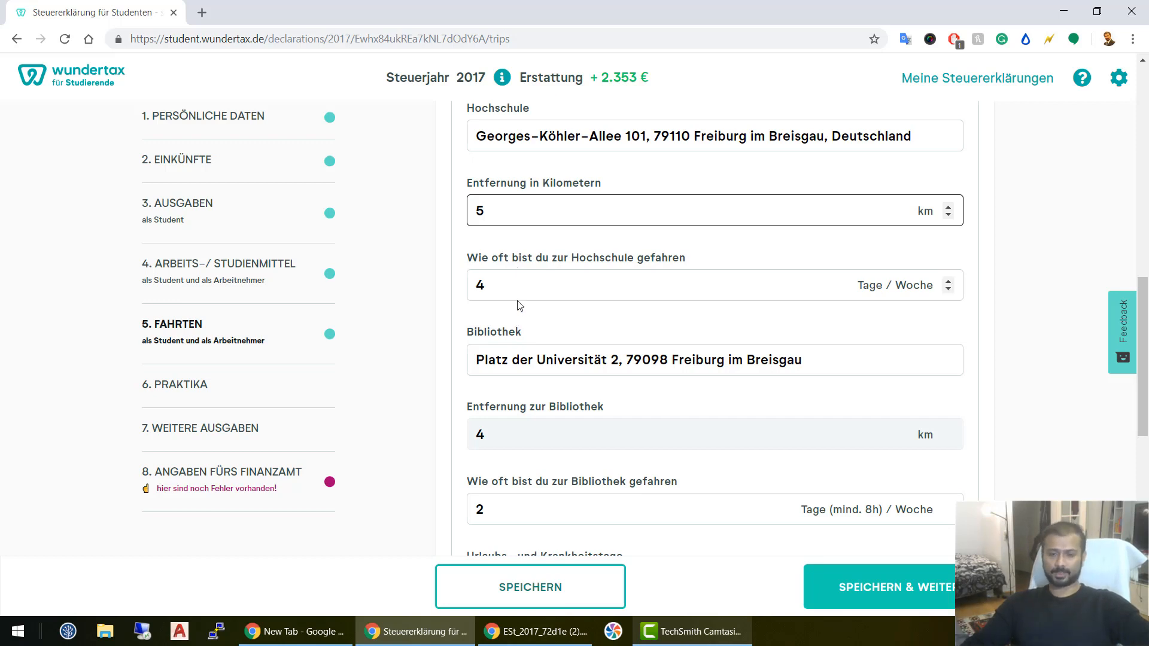
scroll(608, 341, down, 2)
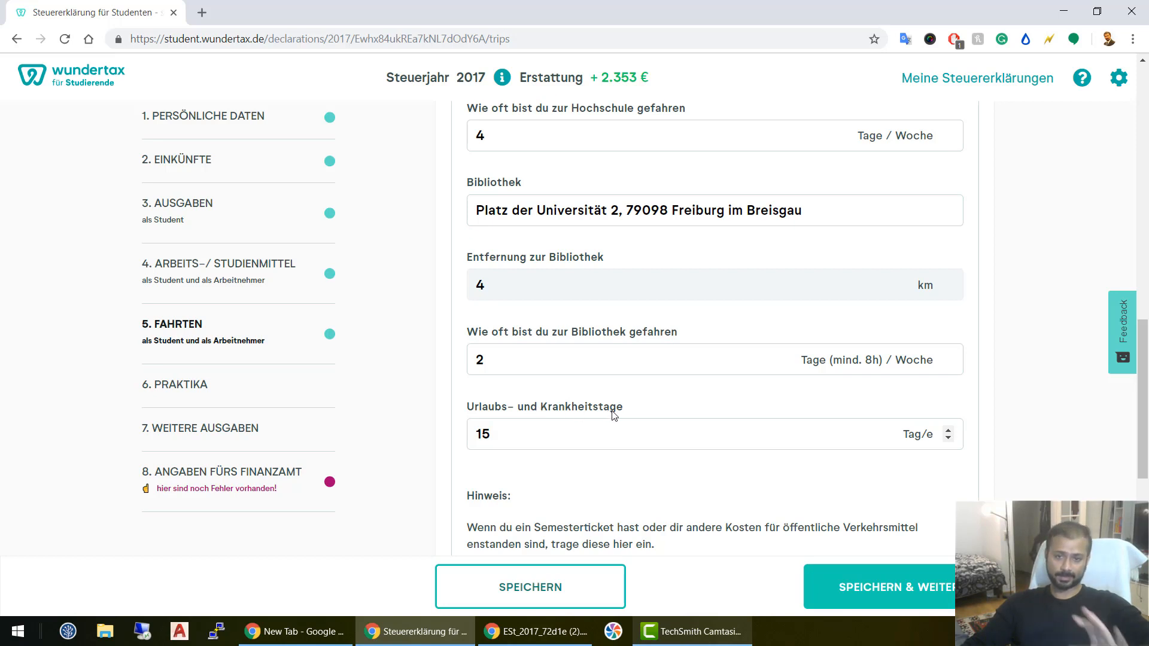
click(506, 435)
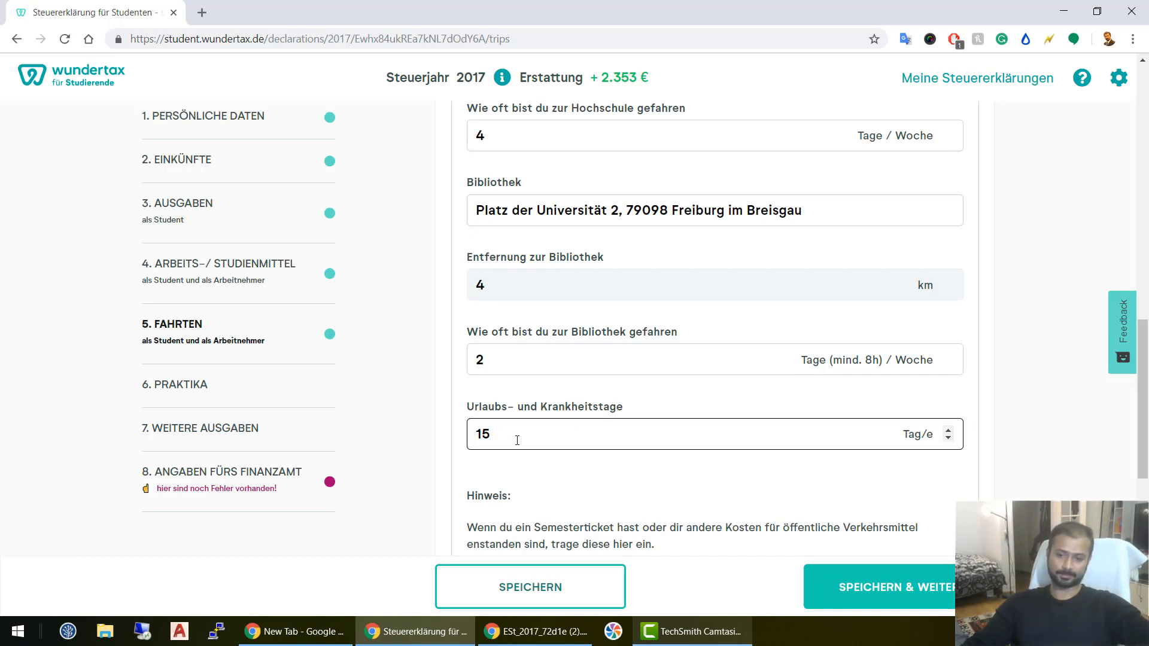
scroll(514, 448, down, 4)
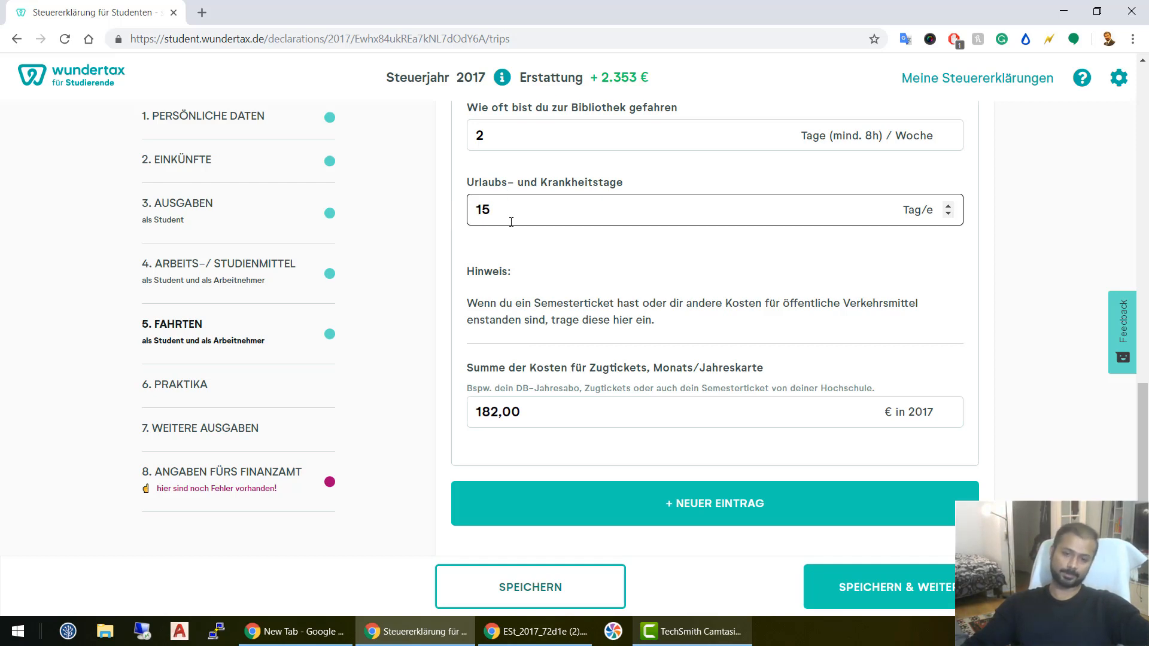
key(BackSpace)
key(BackSpace)
text(0)
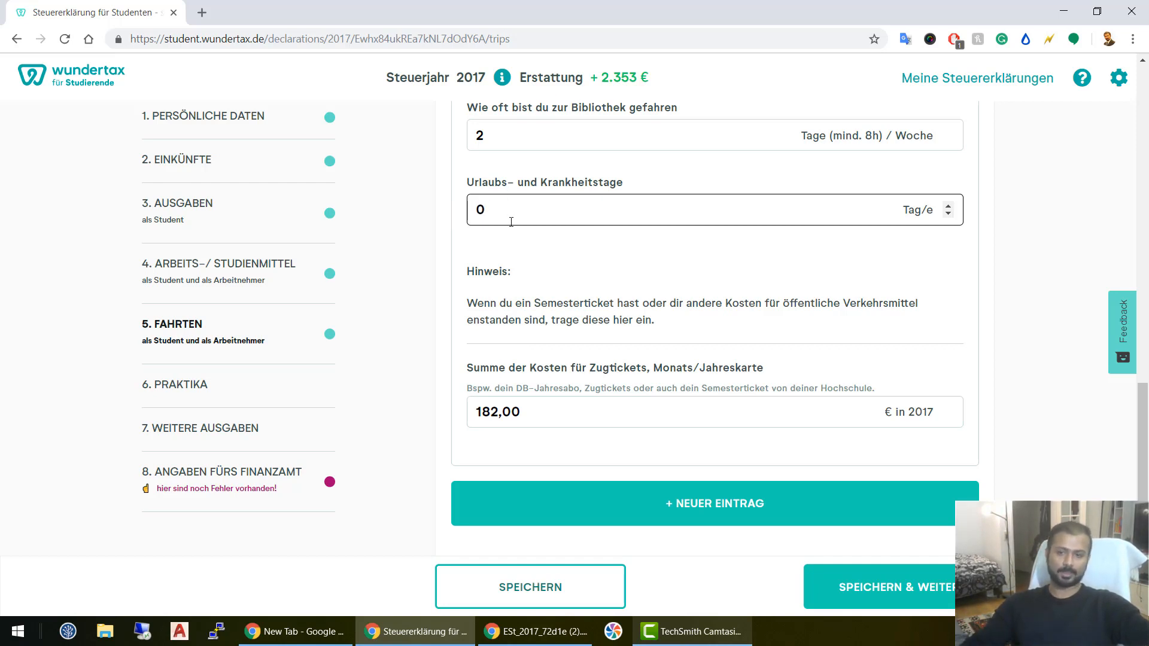
click(507, 237)
drag(492, 208, 437, 194)
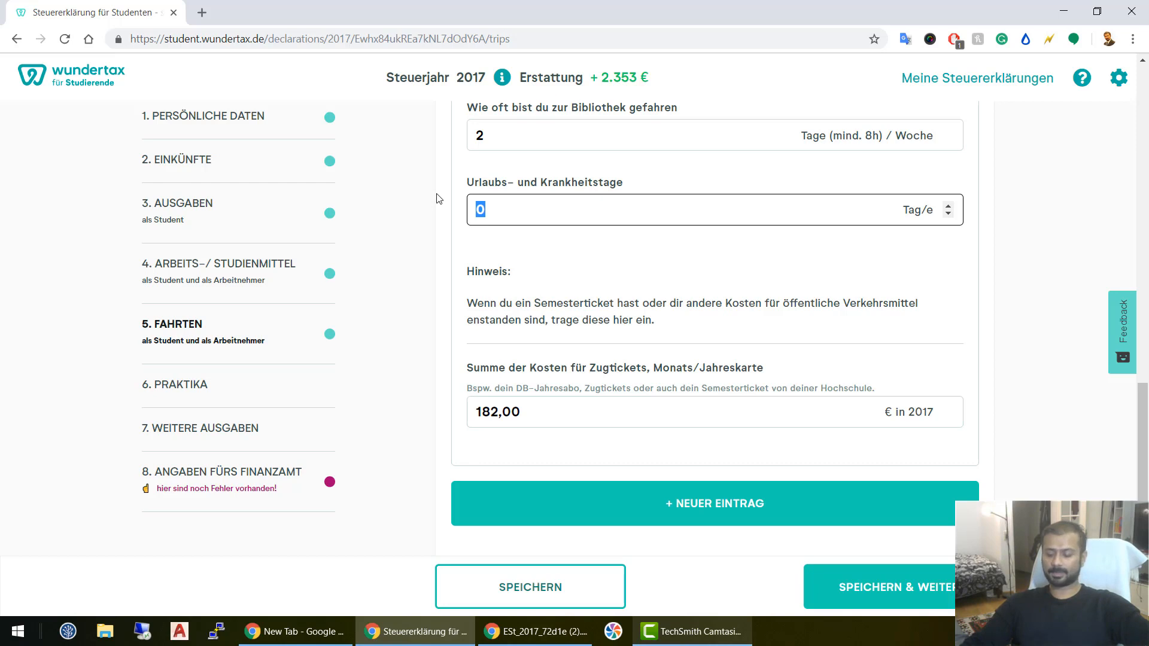
text(10)
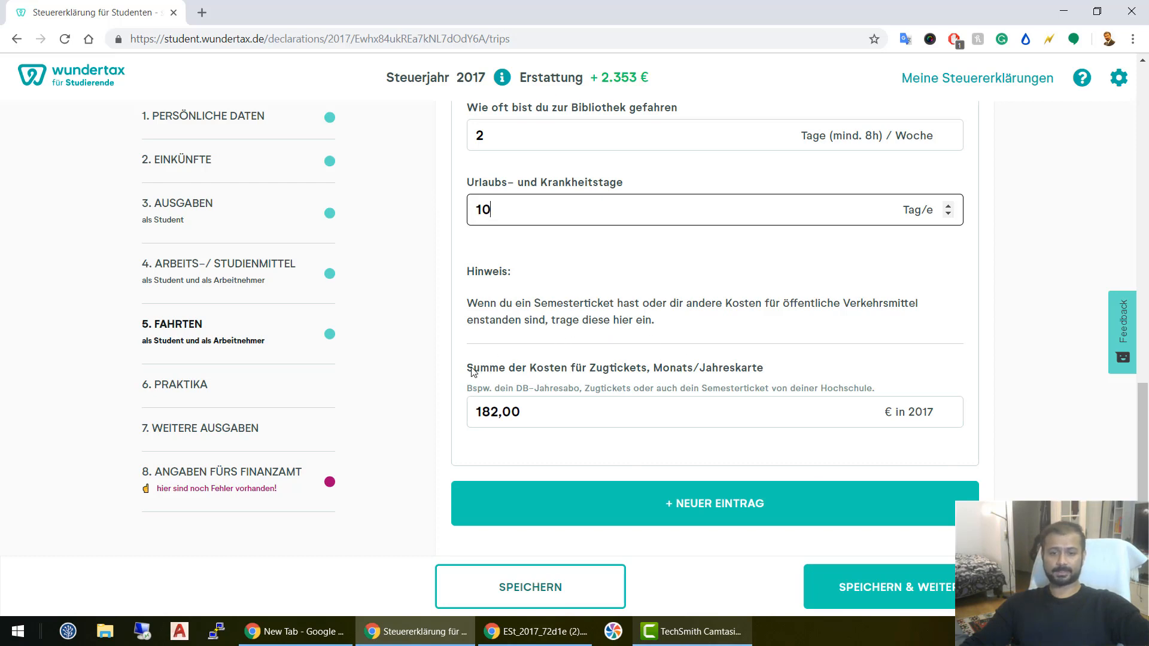
Examine the Zugtickets and Monats-/Jahreskarte cost entry and the options for trips to a Lerngemeinschaft or job
drag(472, 368, 580, 388)
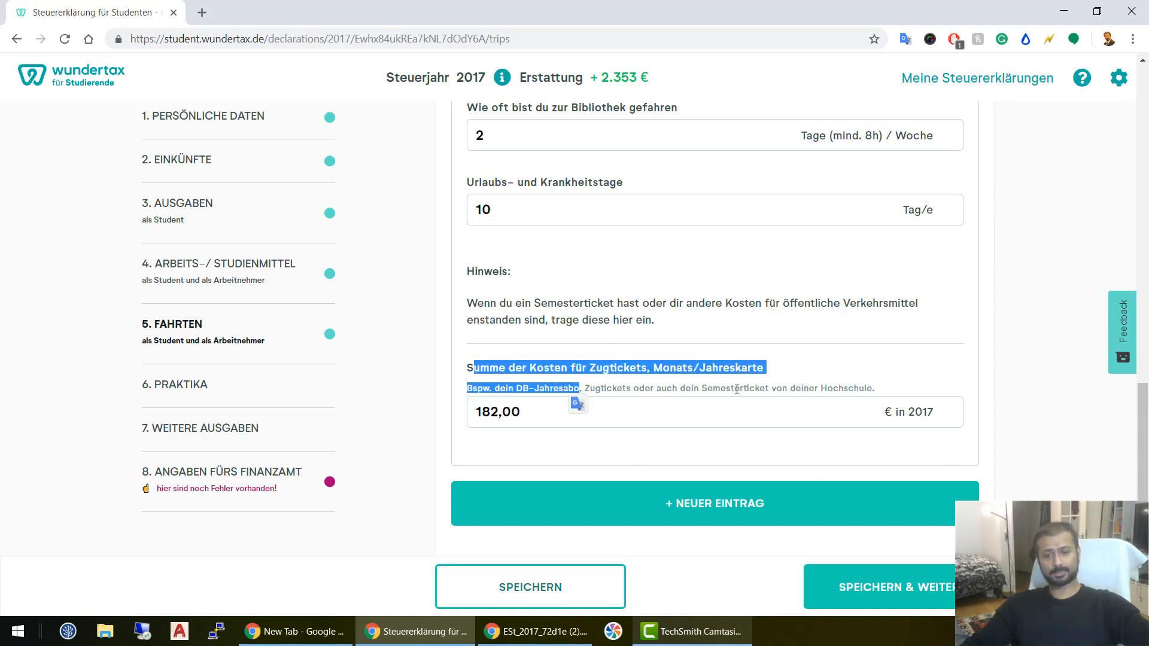
click(651, 393)
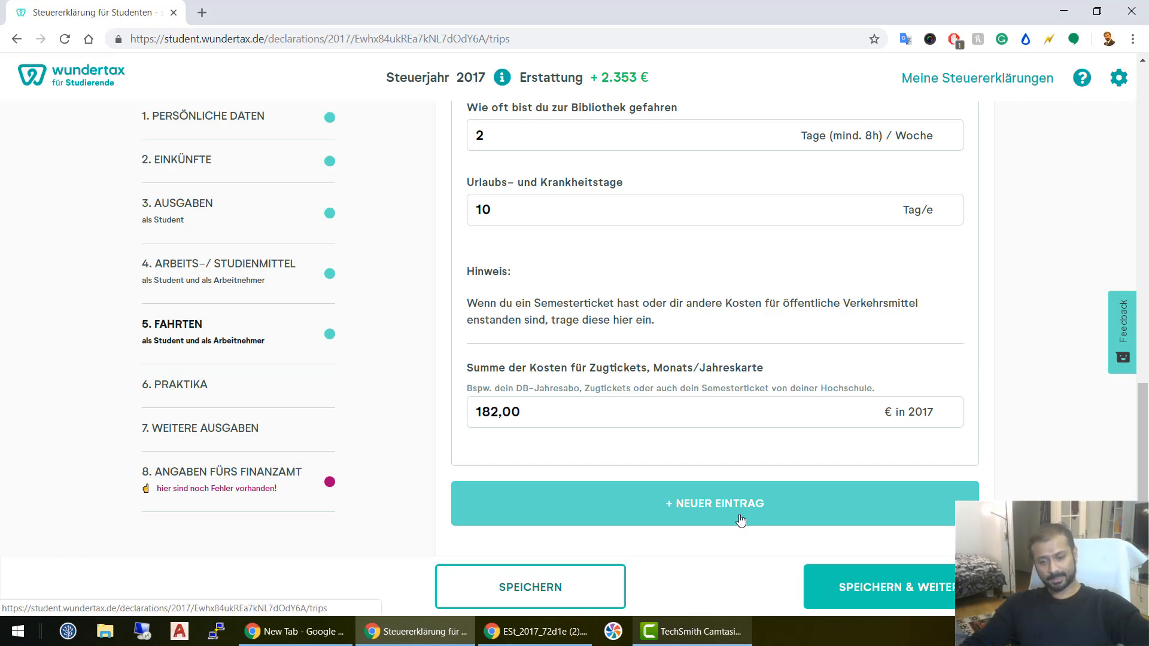
scroll(742, 506, down, 4)
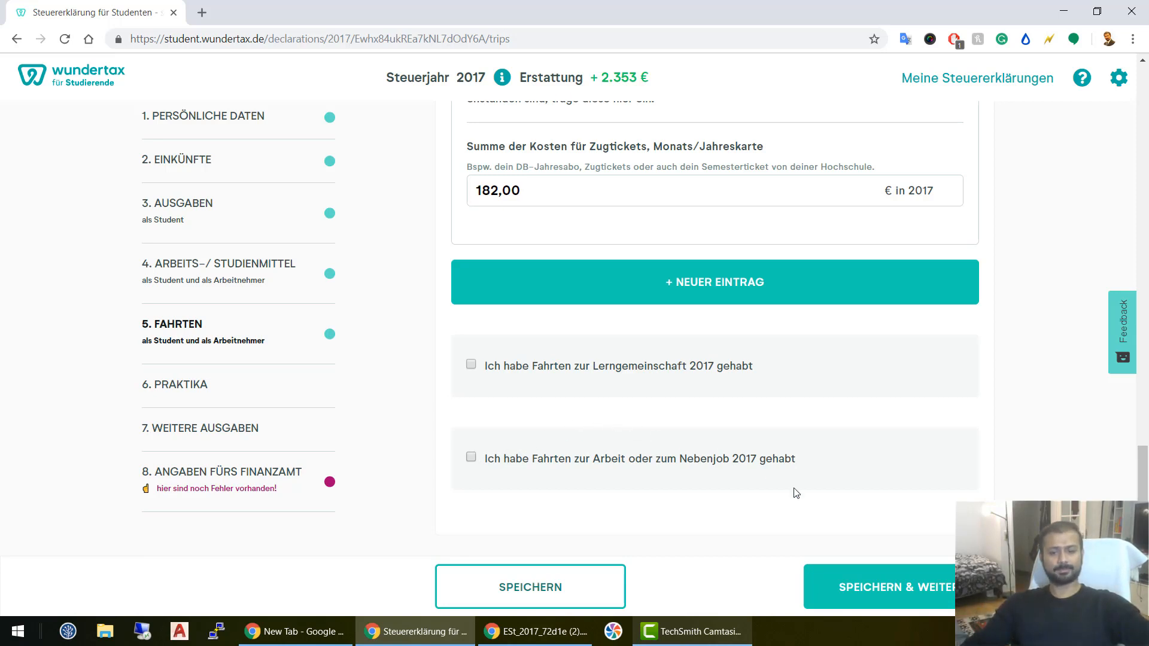
Save the Fahrten page to continue to Praktika, and delete the Praktika step from the declaration
click(905, 595)
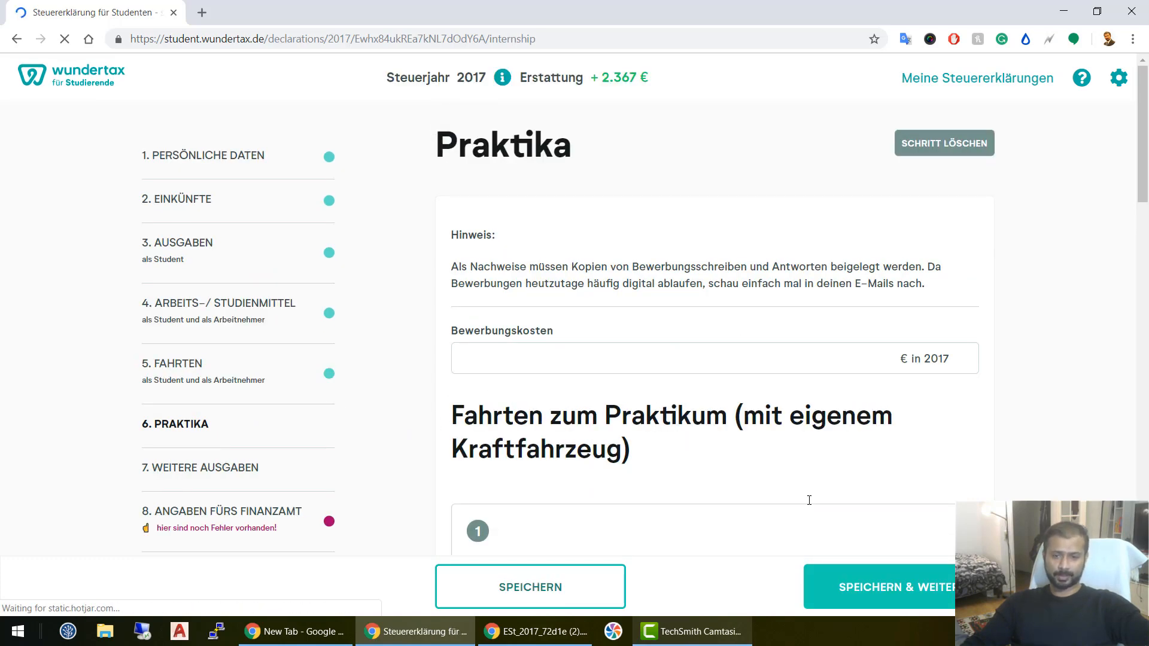
click(957, 147)
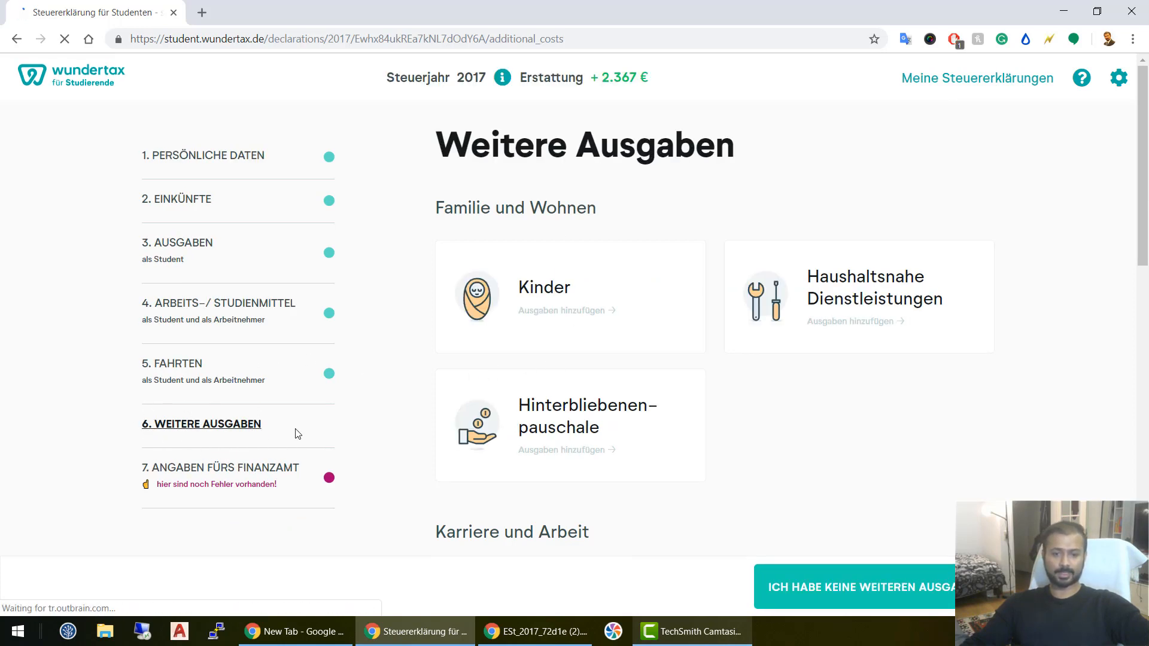
Review the Weitere Ausgaben categories from Karriere und Arbeit to Gesundheit und Vorsorge, and add Auslandssemester
scroll(772, 368, down, 5)
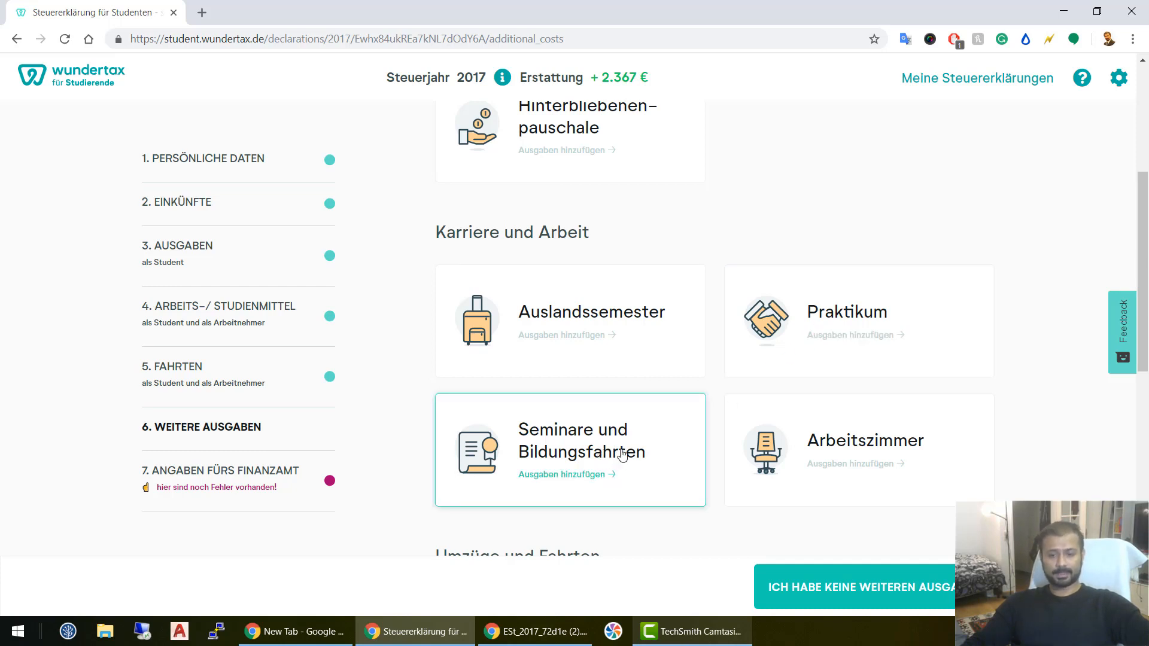
scroll(629, 464, down, 3)
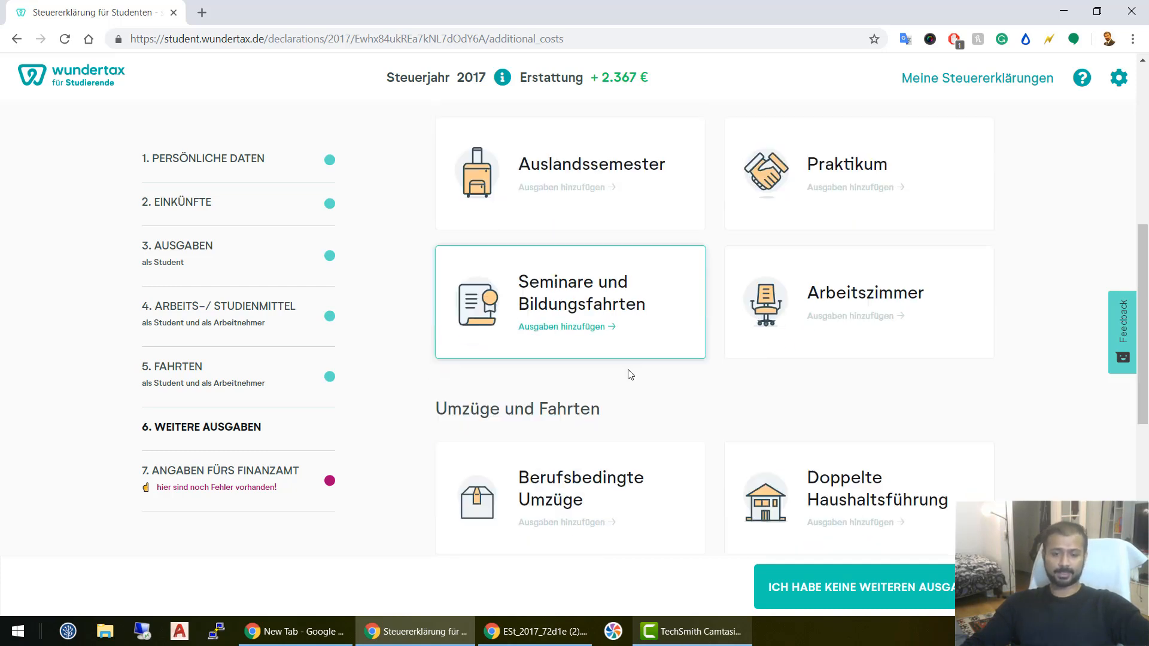
scroll(598, 323, down, 3)
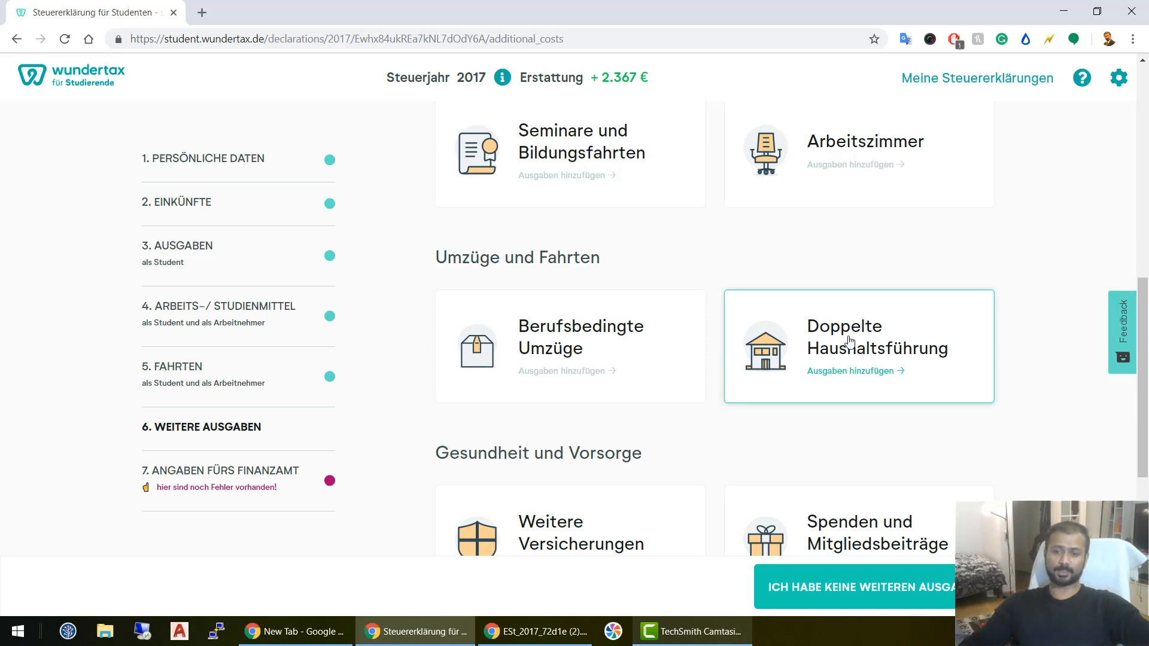
scroll(865, 311, down, 3)
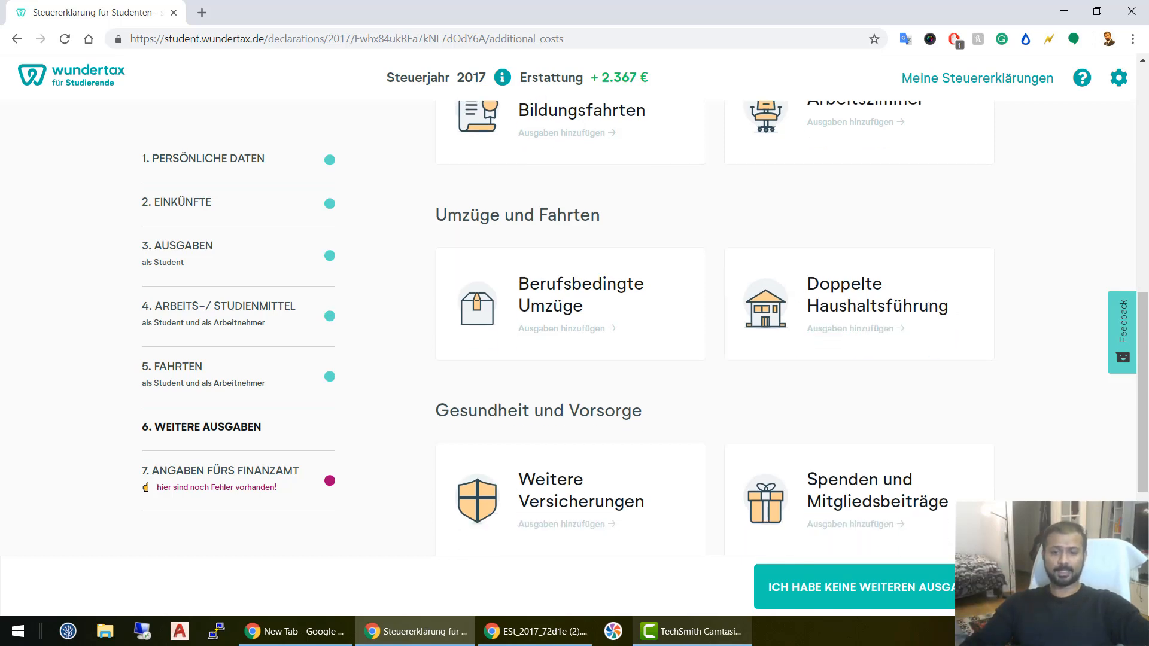
scroll(867, 472, down, 2)
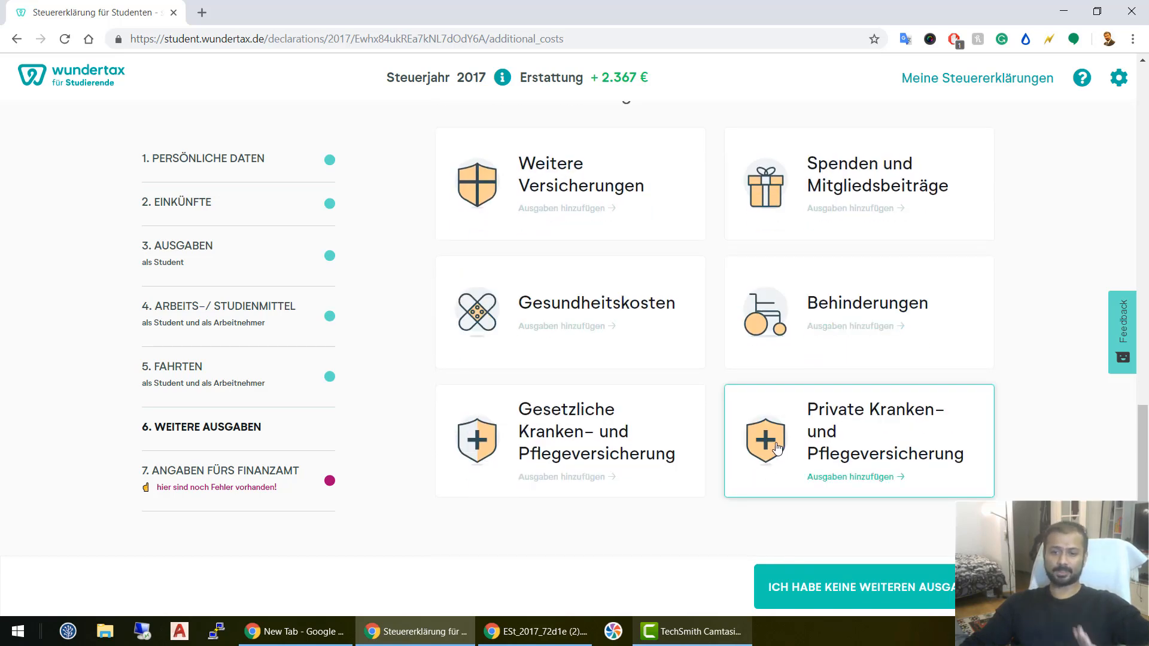
scroll(778, 447, up, 1)
scroll(777, 448, up, 2)
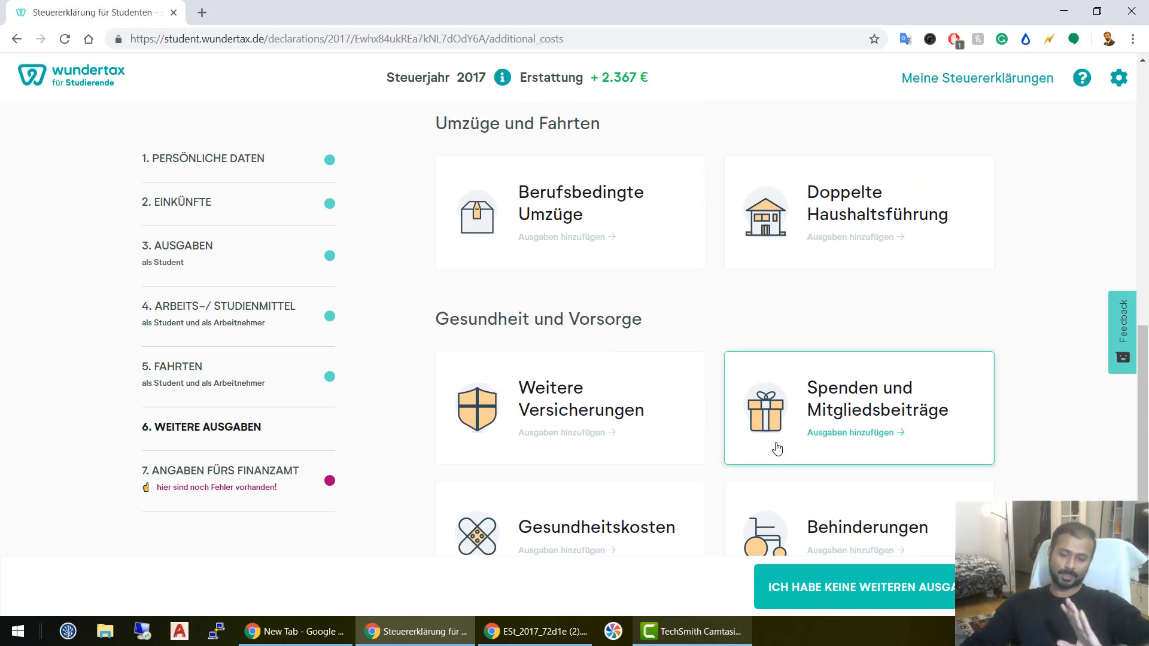
scroll(777, 448, up, 2)
scroll(748, 419, down, 1)
scroll(724, 383, up, 5)
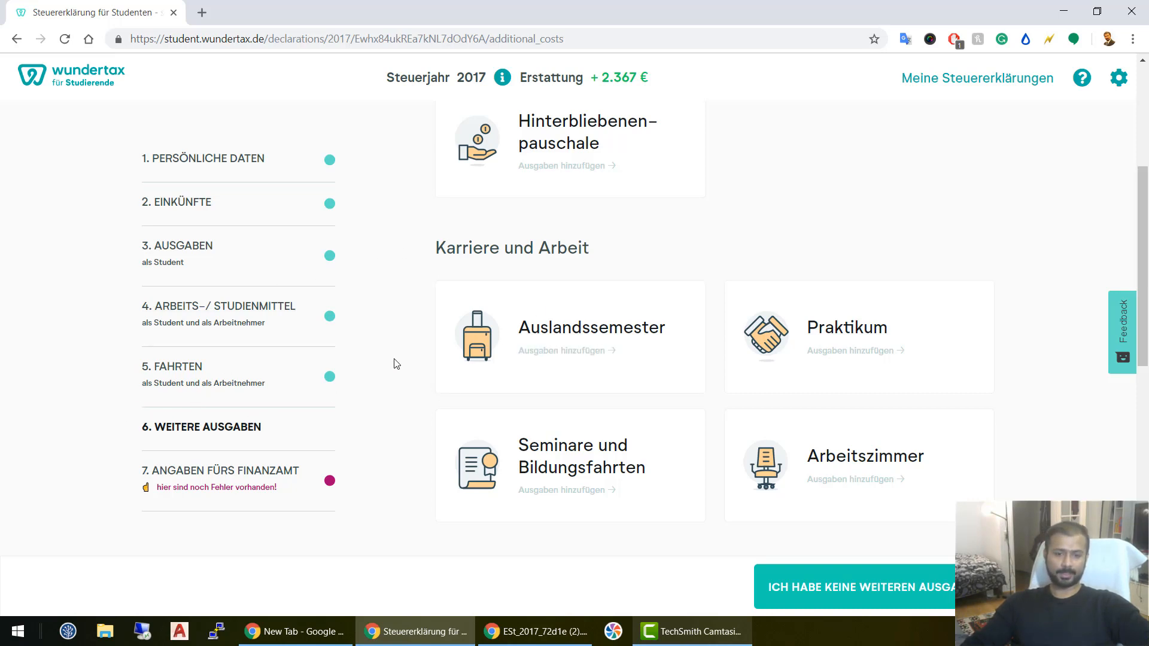
click(581, 330)
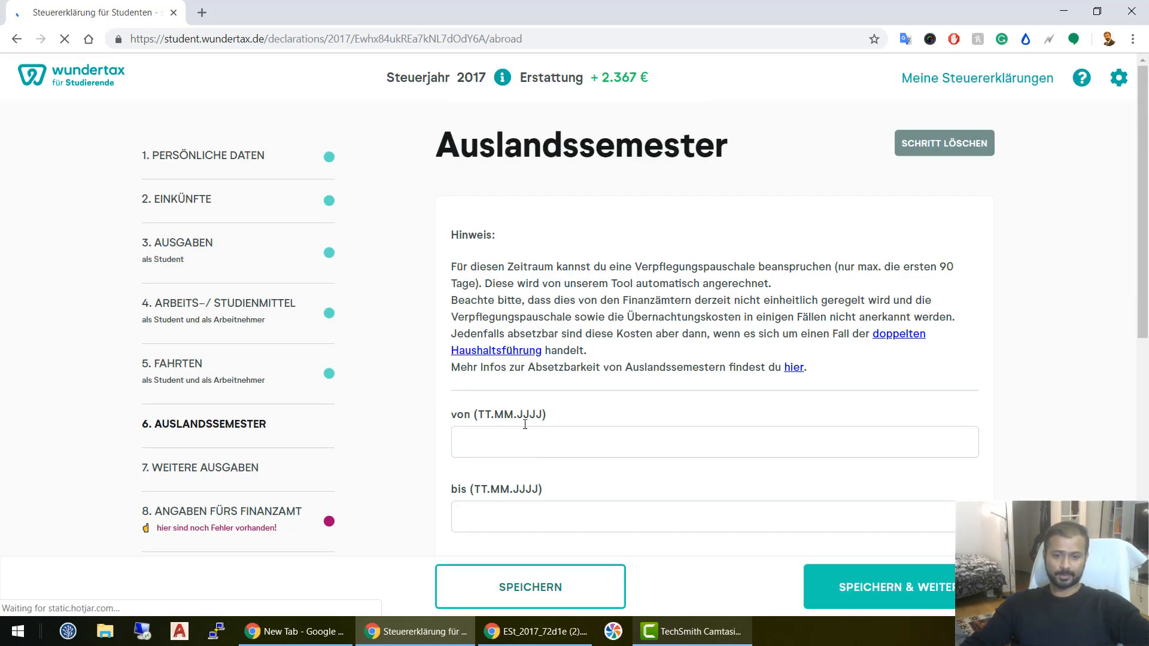
Examine the Auslandssemester form, including the period, Land, Art der Übernachtung options, accommodation costs, travel options and Erstattete Kosten
scroll(517, 371, down, 4)
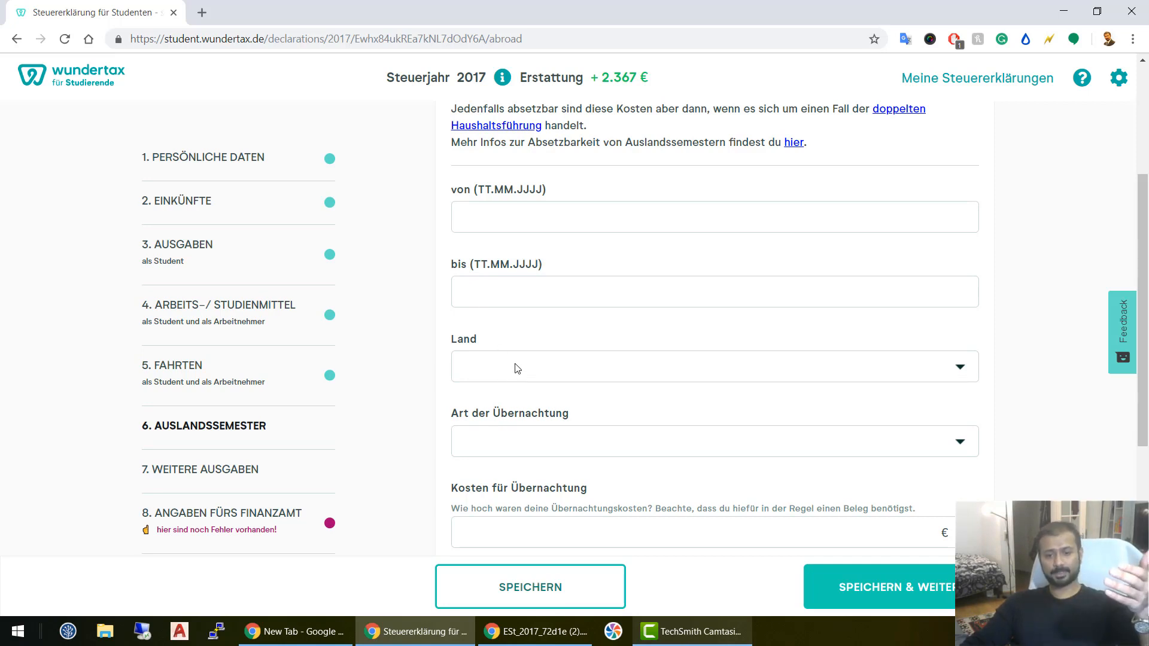
scroll(515, 368, down, 1)
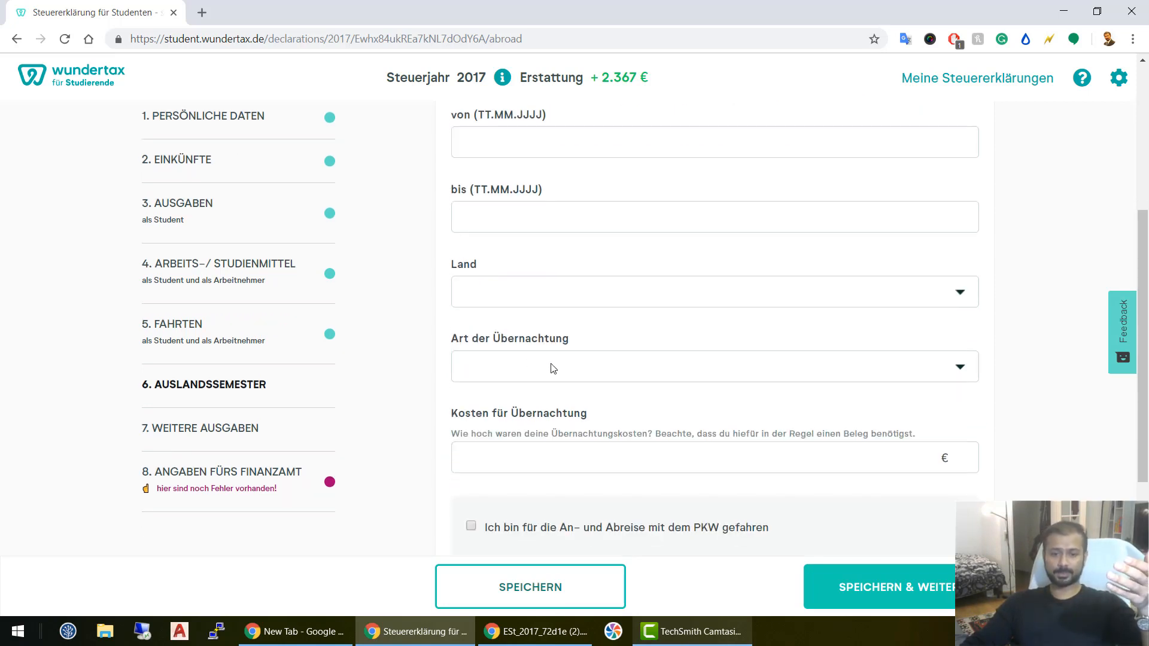
click(553, 369)
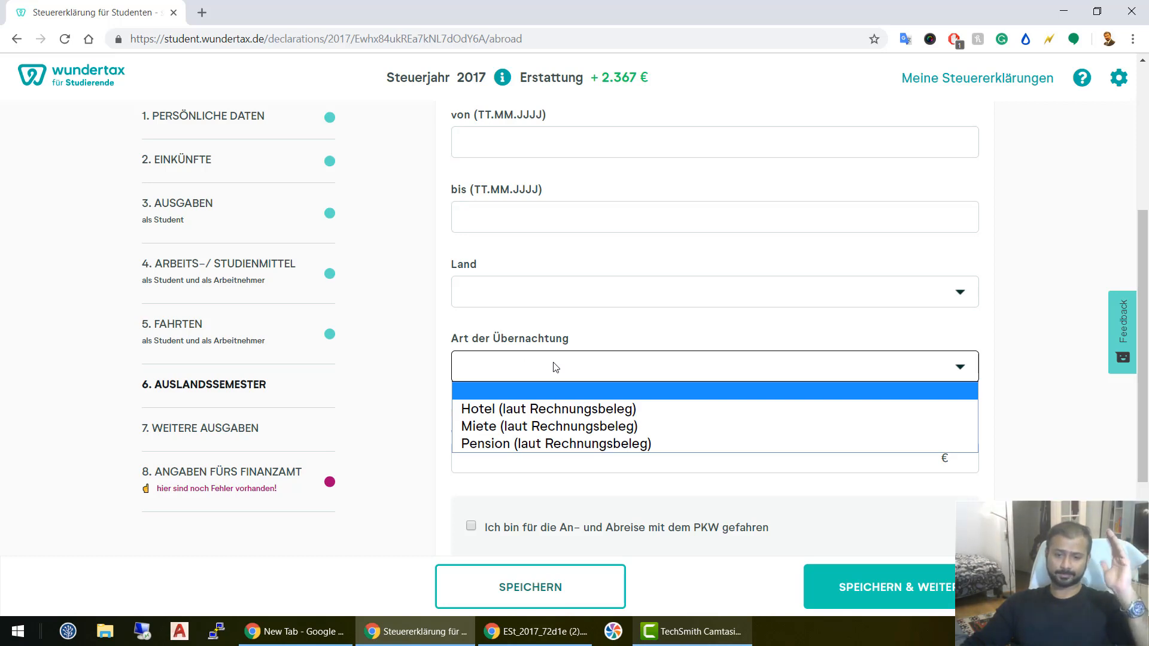
click(556, 367)
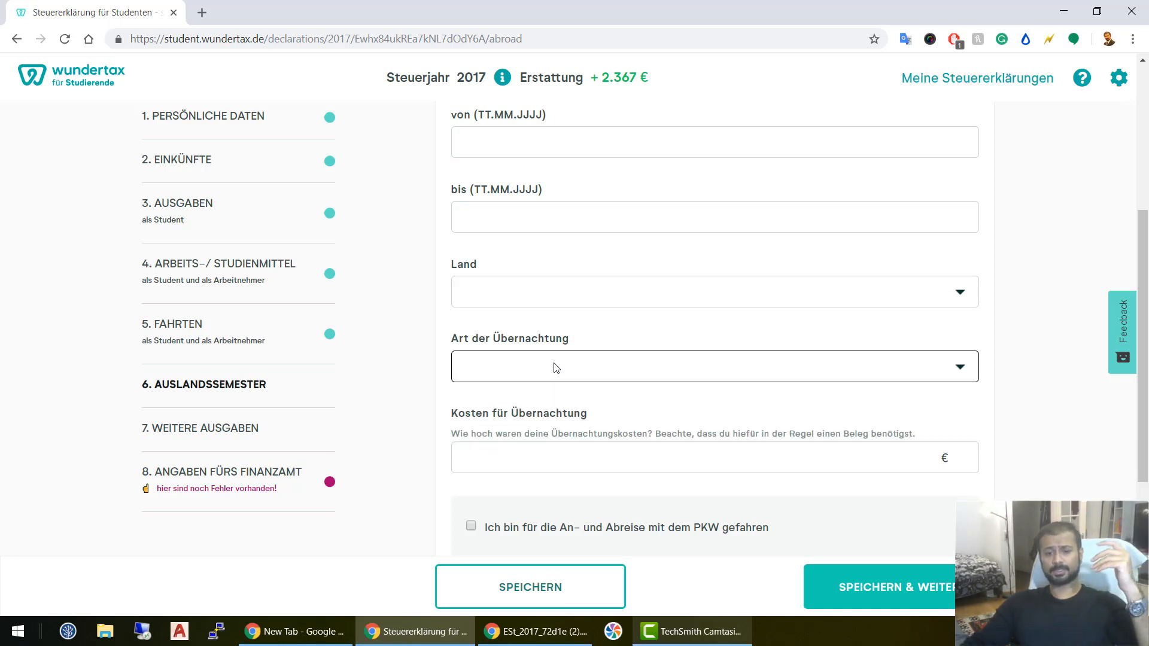
scroll(555, 366, down, 2)
scroll(563, 348, down, 2)
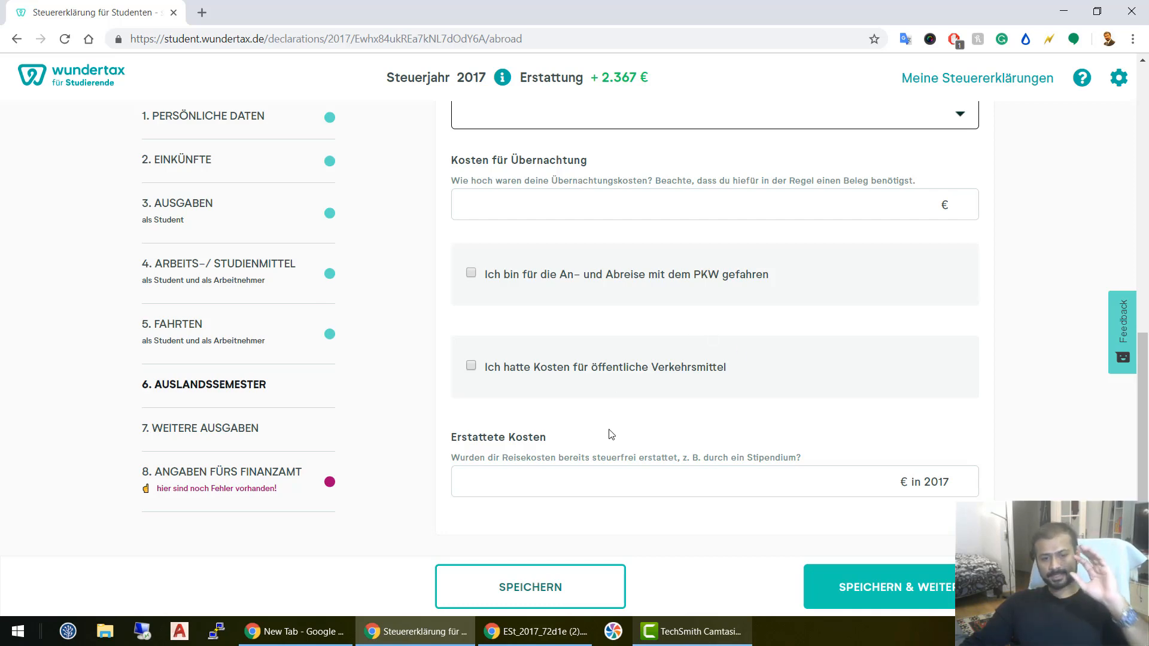
Delete the Auslandssemester step from the declaration
scroll(916, 187, up, 7)
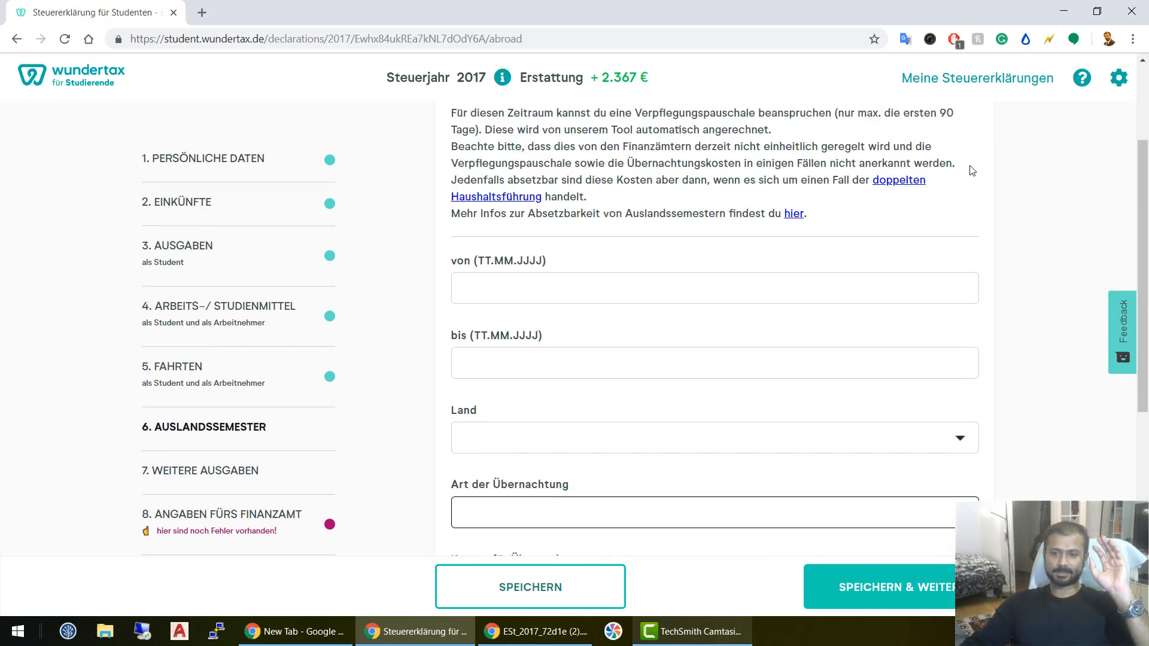
scroll(971, 171, up, 3)
click(951, 154)
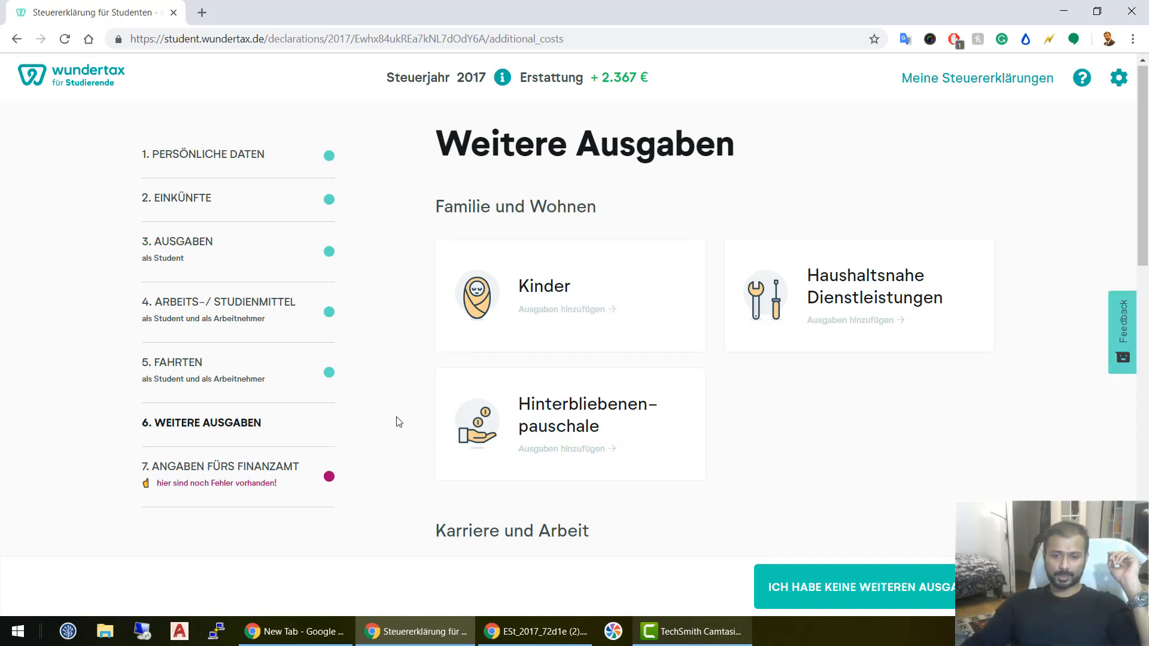
Look over the remaining Weitere Ausgaben categories and open the Angaben fürs Finanzamt section
scroll(397, 417, down, 5)
scroll(404, 446, down, 3)
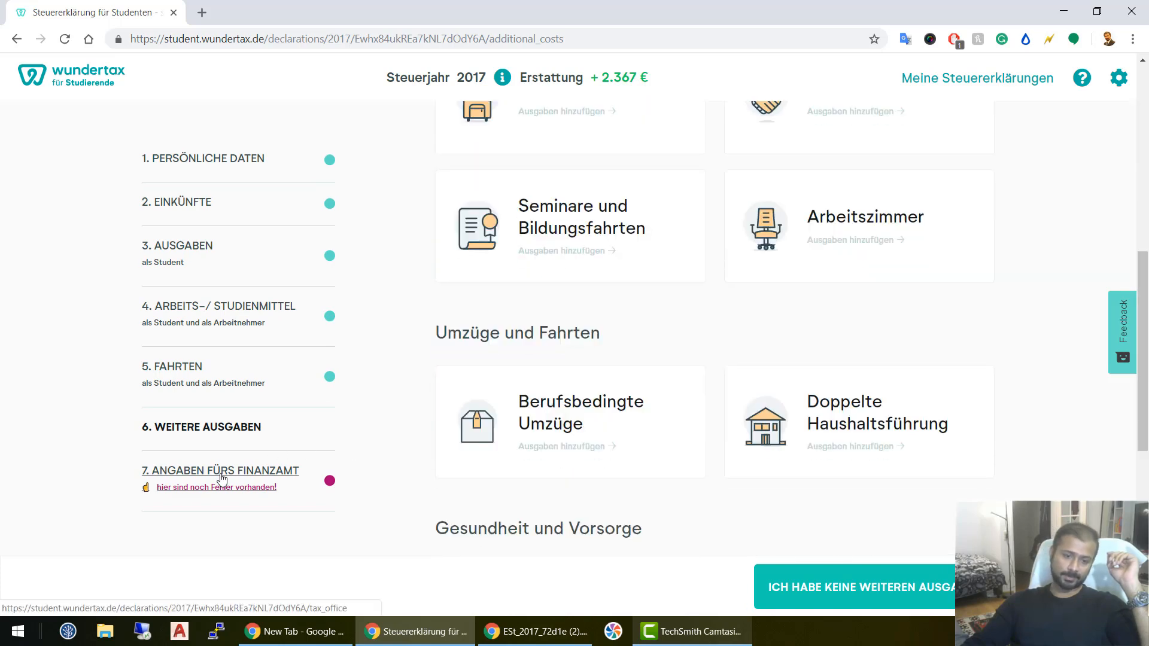
click(222, 477)
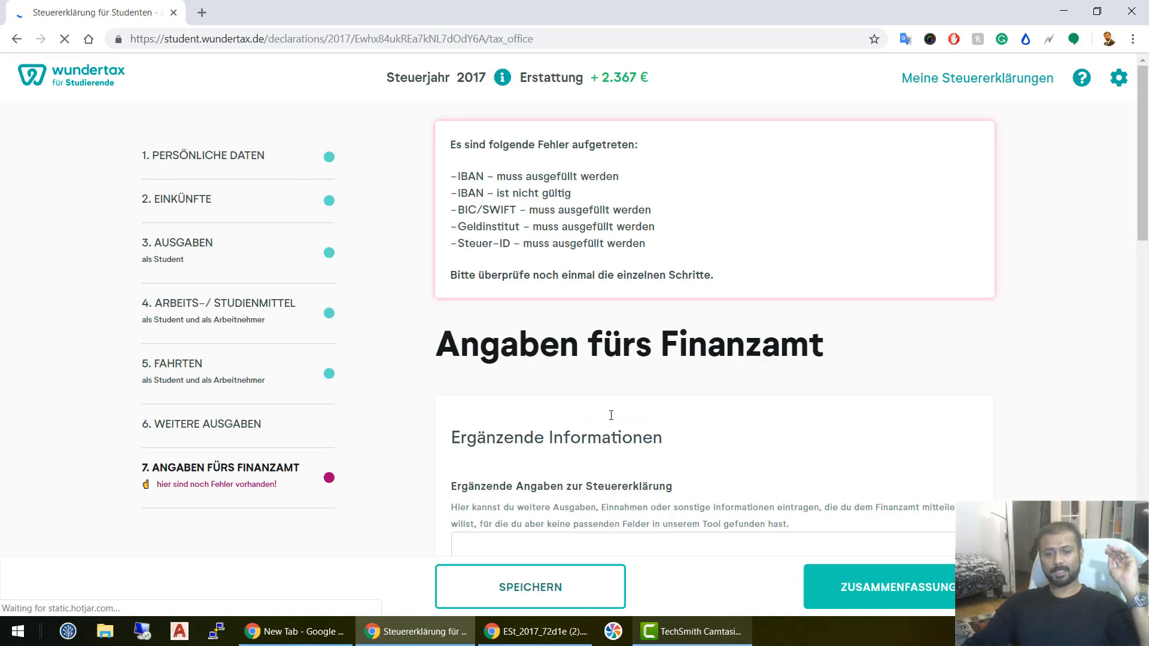
Review the Ergänzende Angaben field and the refund account fields Kontoinhaber, IBAN, BIC/SWIFT and Geldinstitut
scroll(611, 423, down, 4)
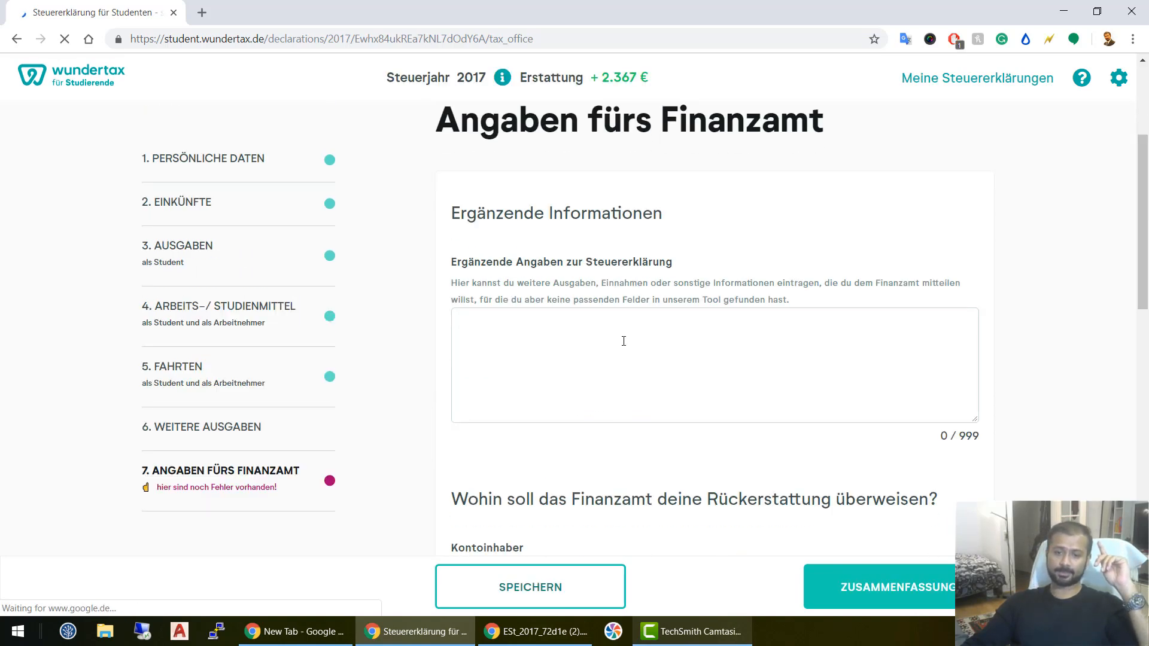
click(624, 341)
scroll(623, 343, down, 4)
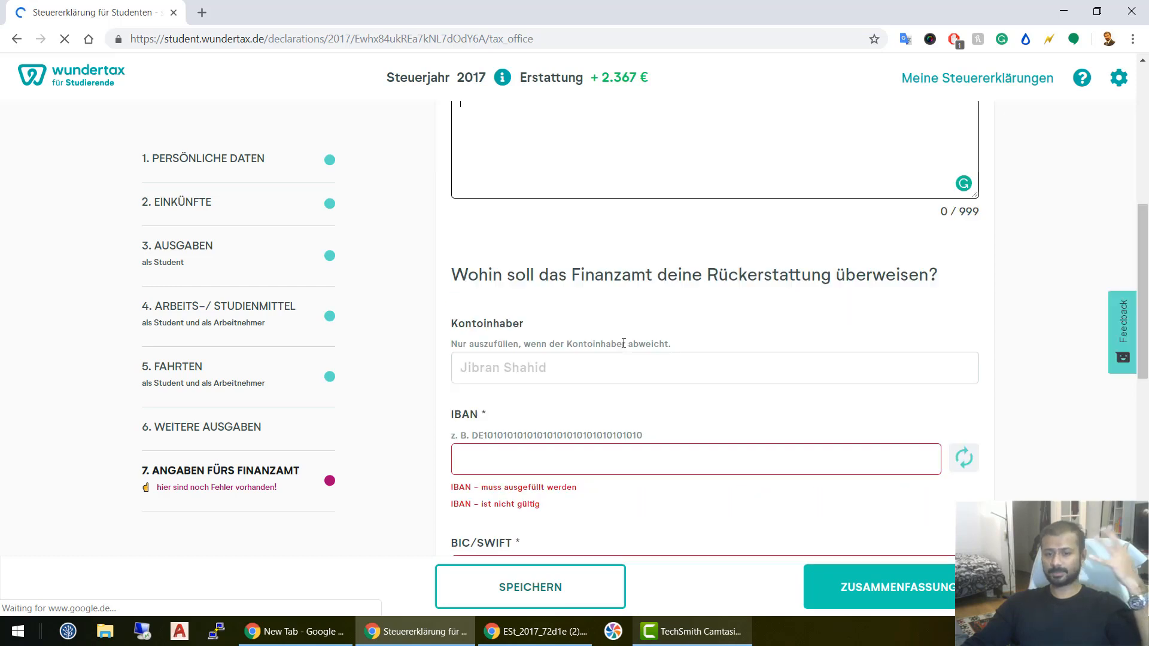
click(491, 363)
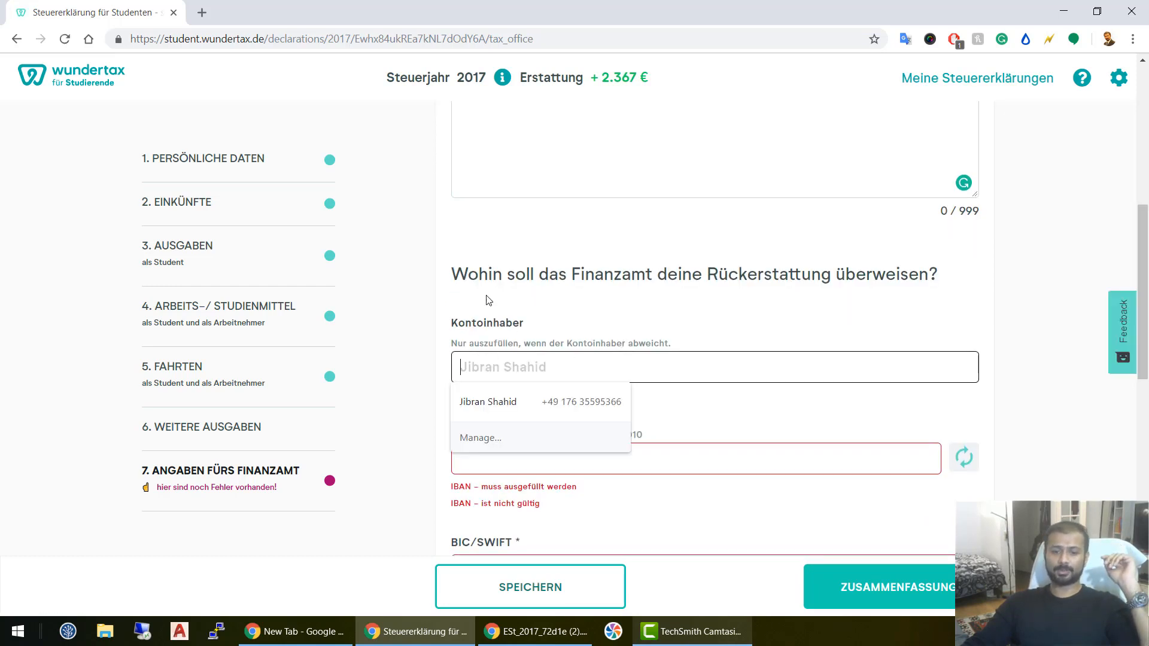
scroll(558, 299, down, 3)
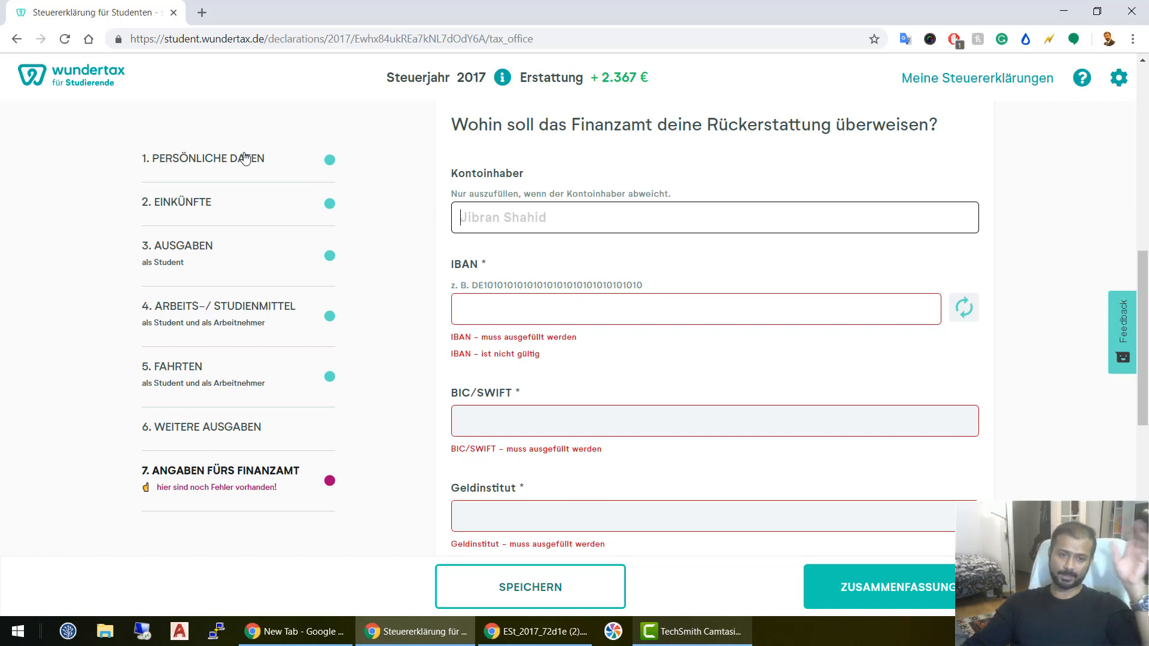
click(538, 309)
click(546, 422)
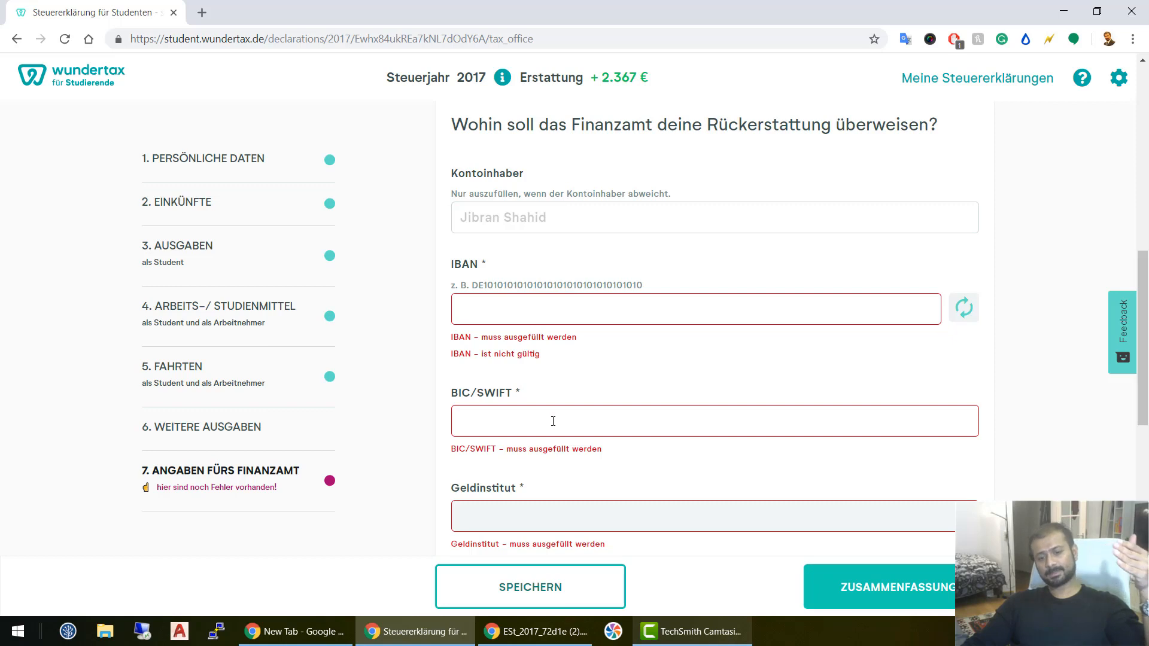
scroll(558, 410, down, 3)
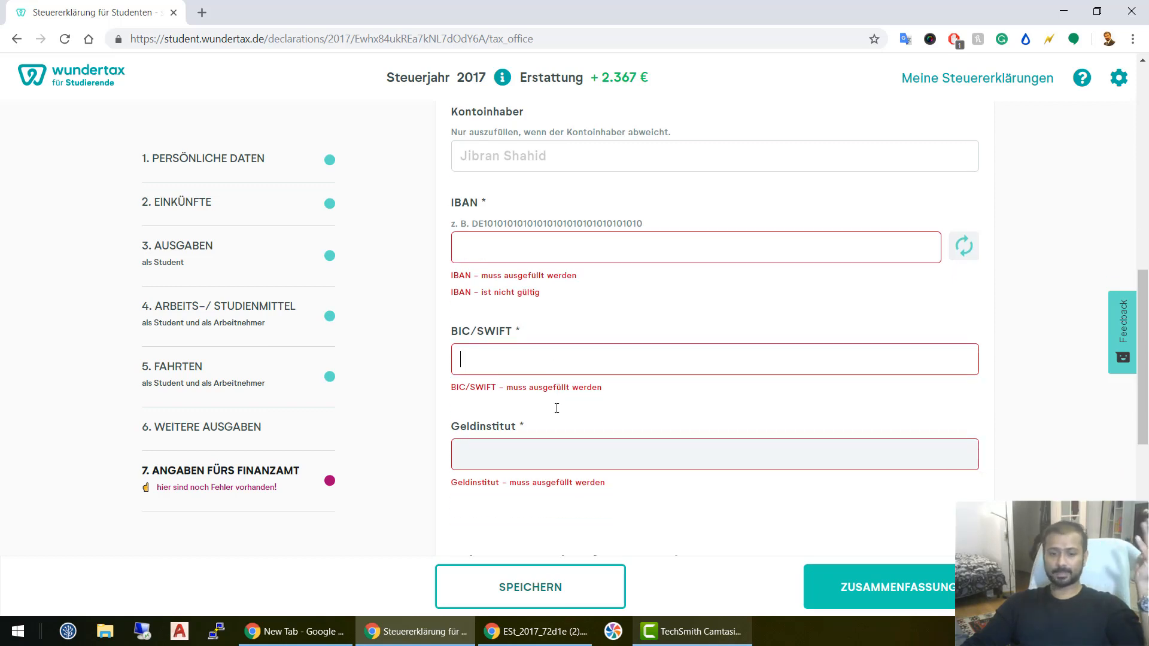
click(505, 374)
scroll(505, 374, down, 3)
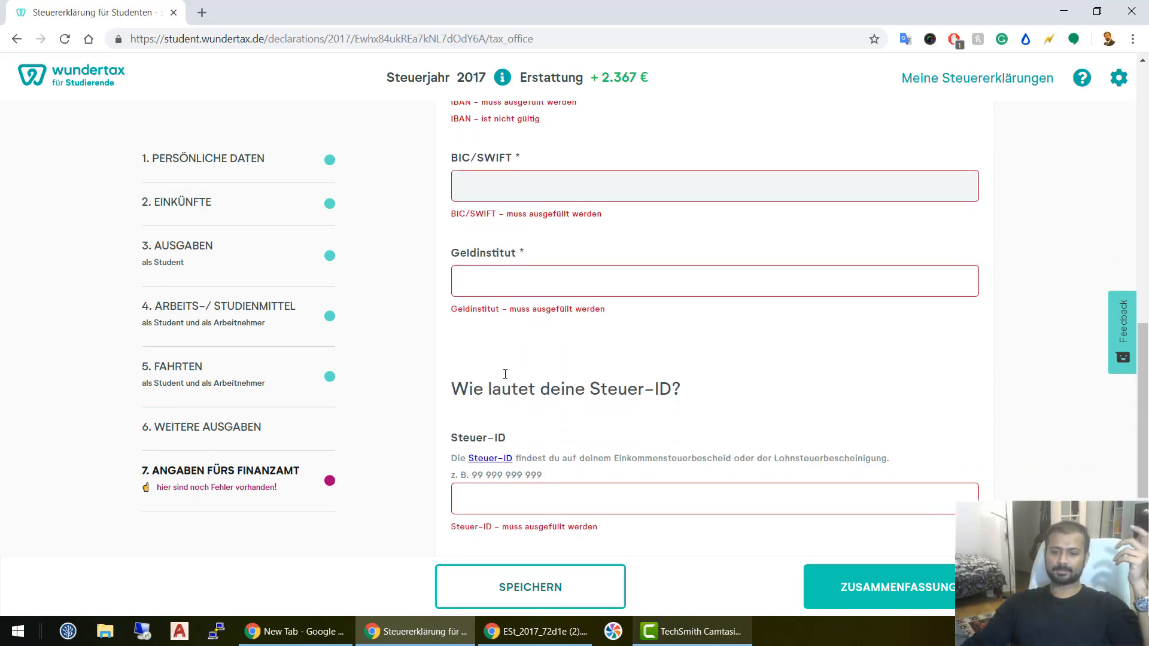
Examine the Steuer-ID field, the optional Steuernummer entry for Finanzamt Freiburg-Stadt and the Telefon field, leaving them empty
scroll(512, 371, down, 1)
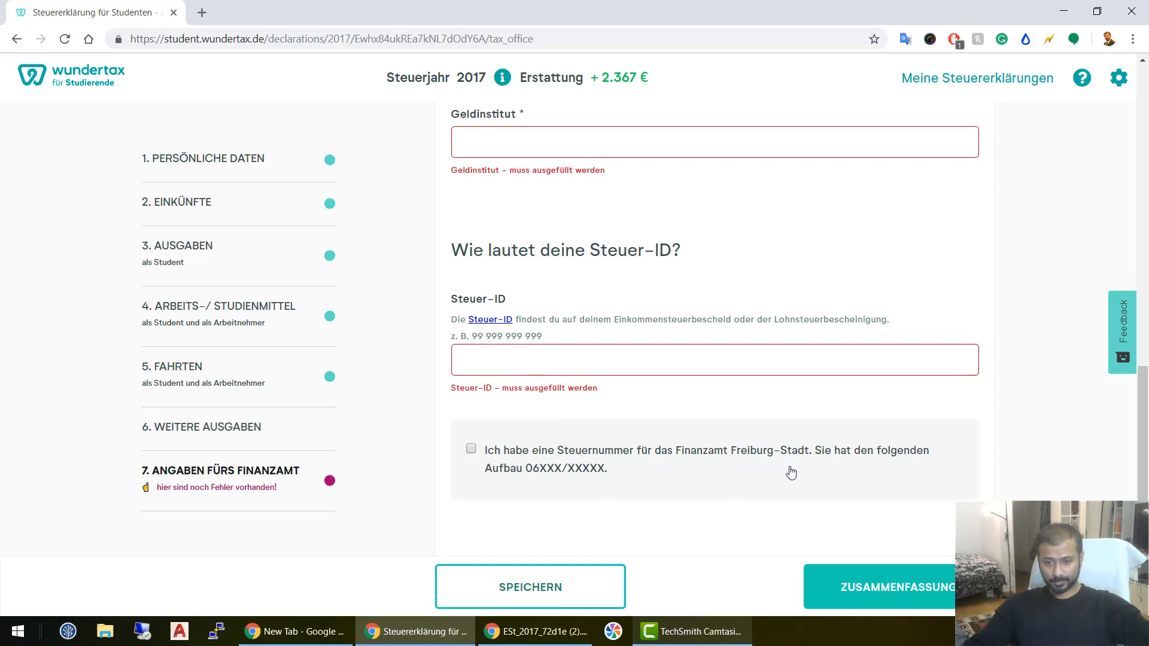
click(472, 452)
scroll(538, 388, down, 5)
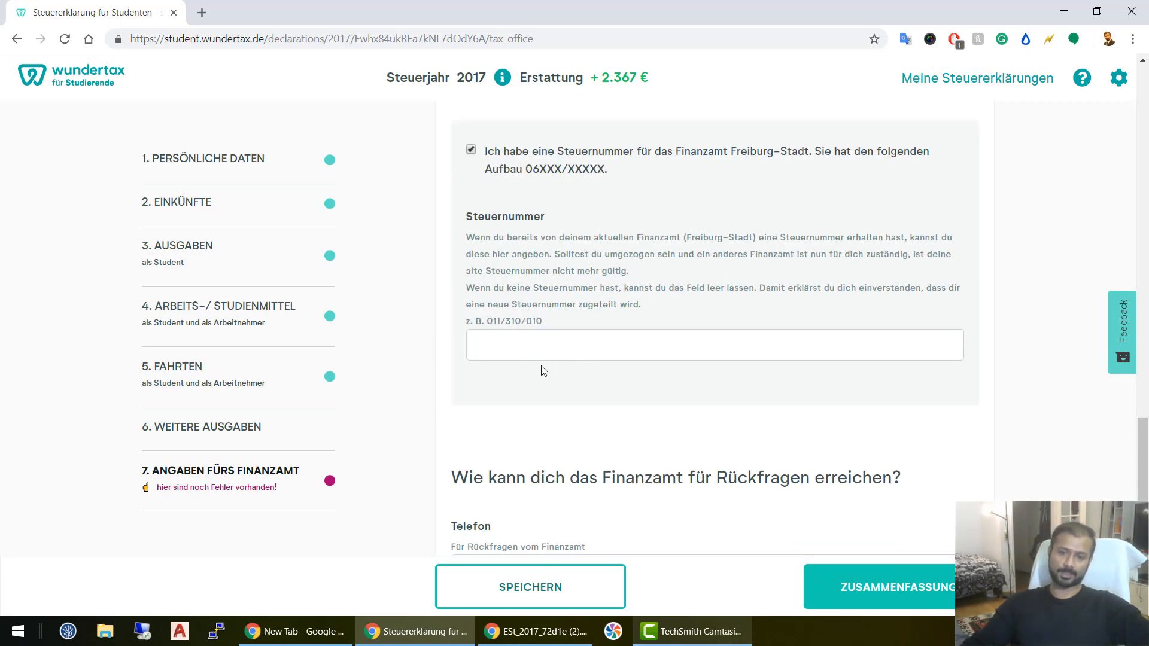
click(471, 149)
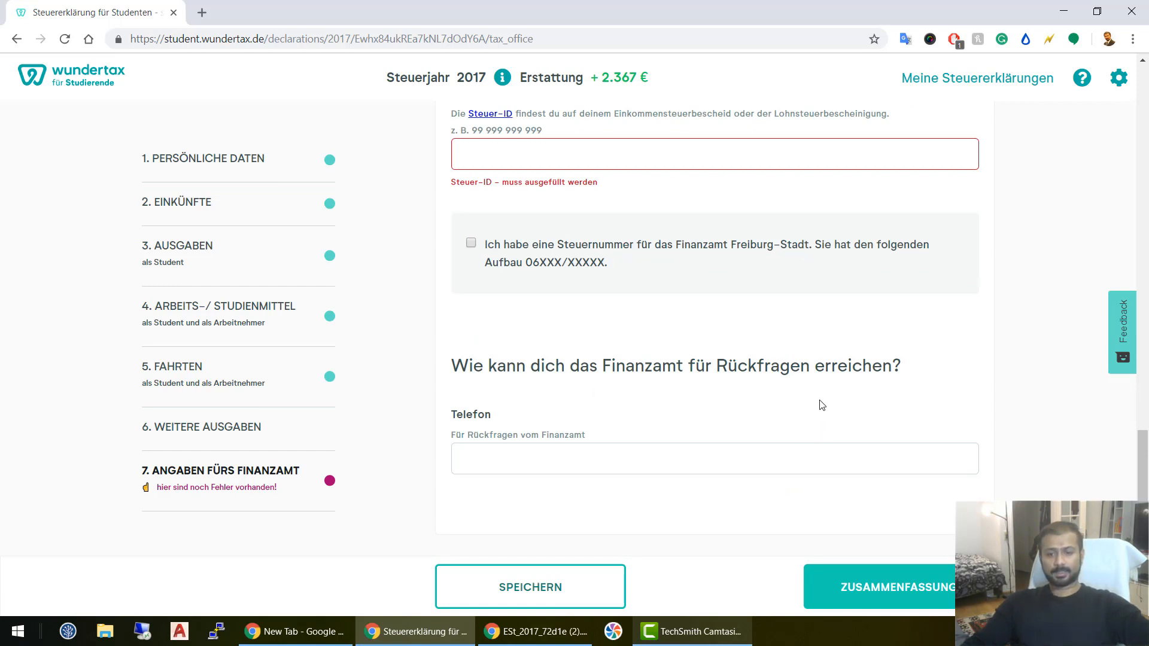
click(541, 460)
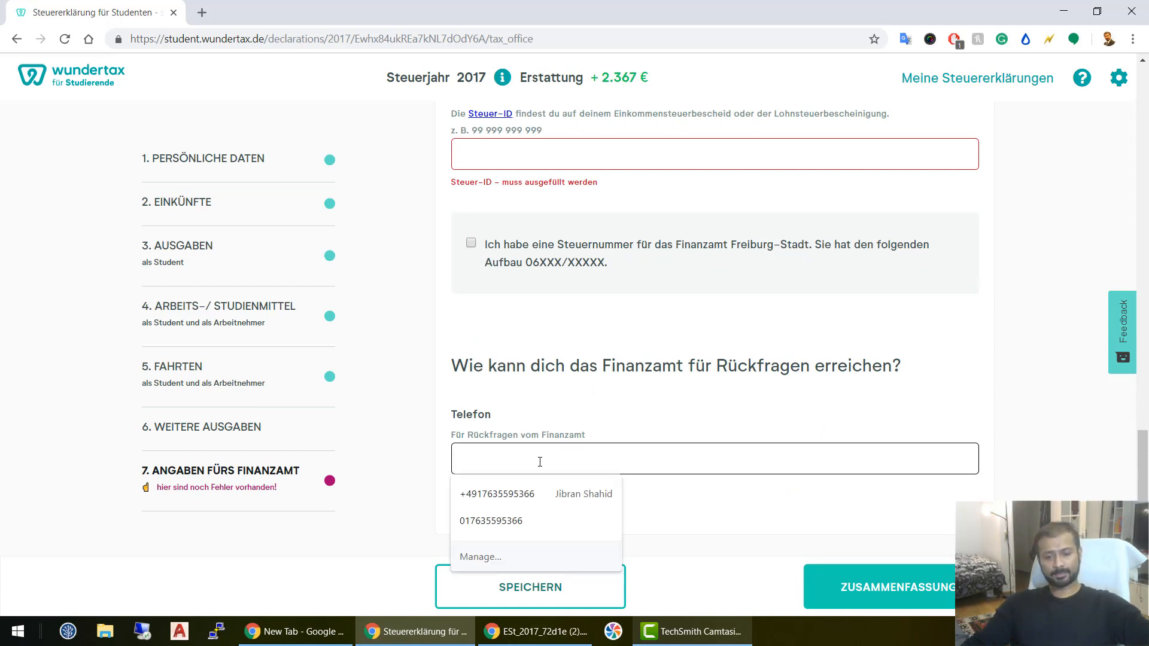
click(521, 430)
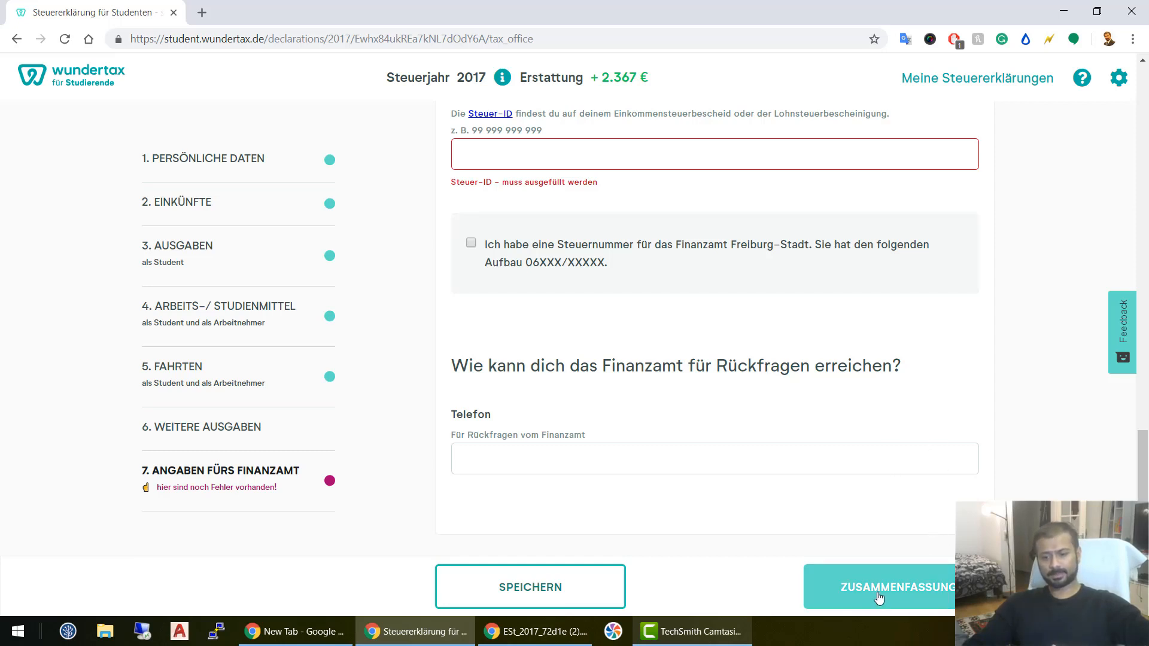
Try to continue to the Zusammenfassung and check which required Finanzamt details are missing
click(944, 592)
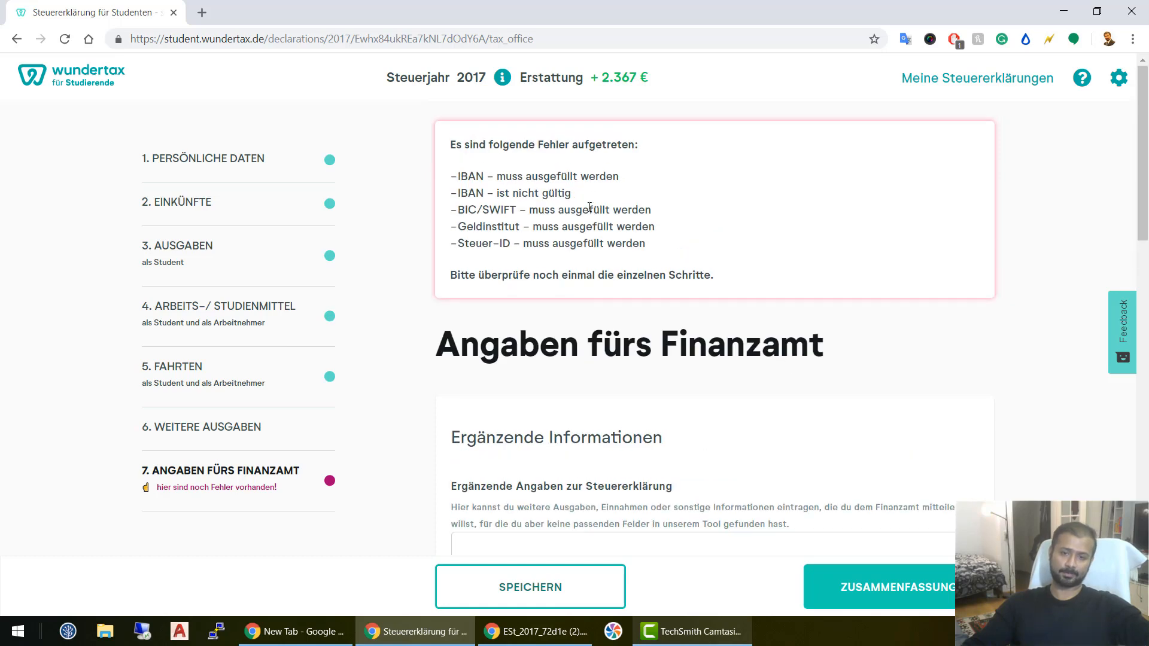
drag(459, 141, 729, 290)
scroll(731, 293, down, 15)
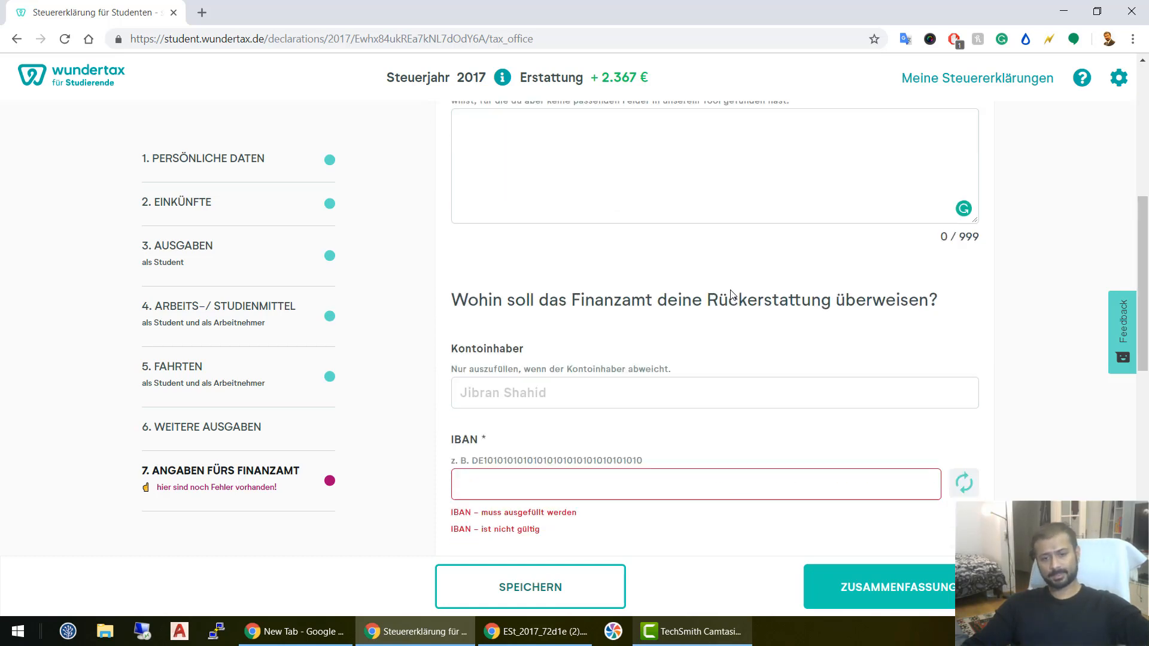
scroll(354, 251, down, 4)
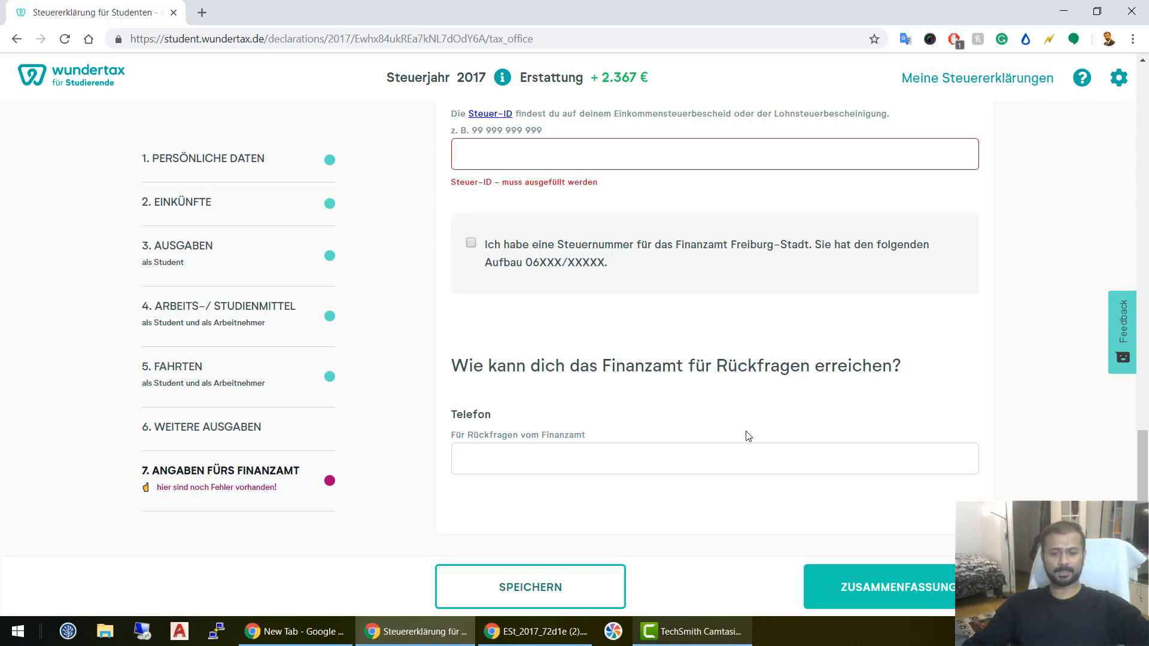
Switch to ESt_2017_72d1e (2).pdf and review the Anlage N wage figures and the commuting costs to the first workplace
click(539, 632)
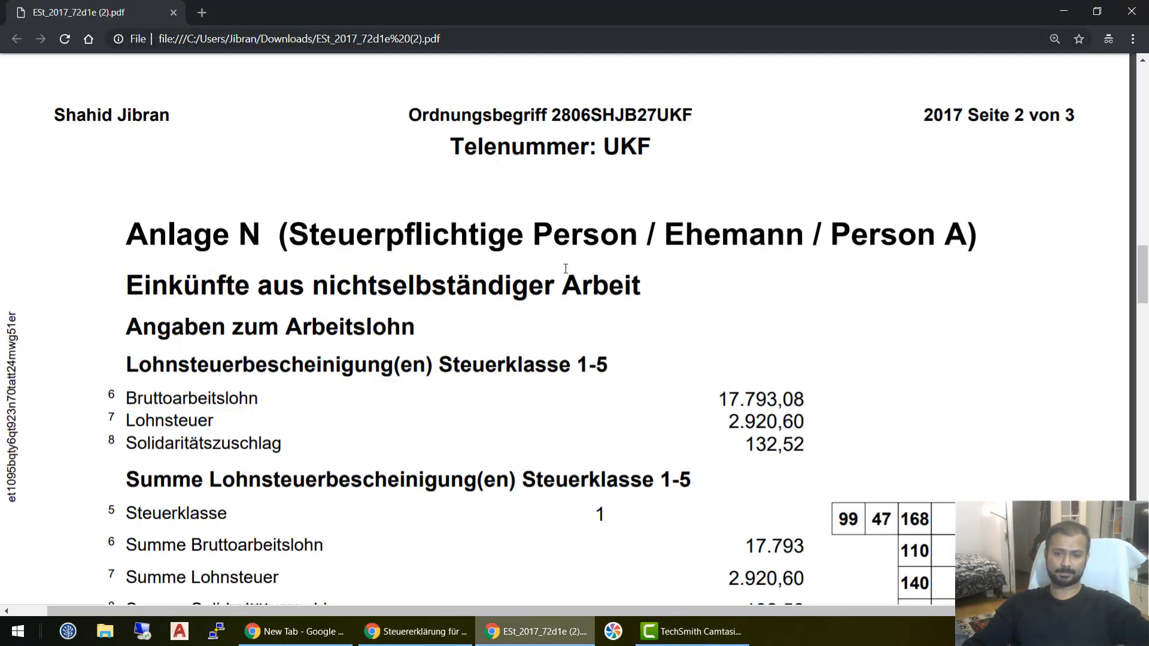
scroll(581, 173, down, 1)
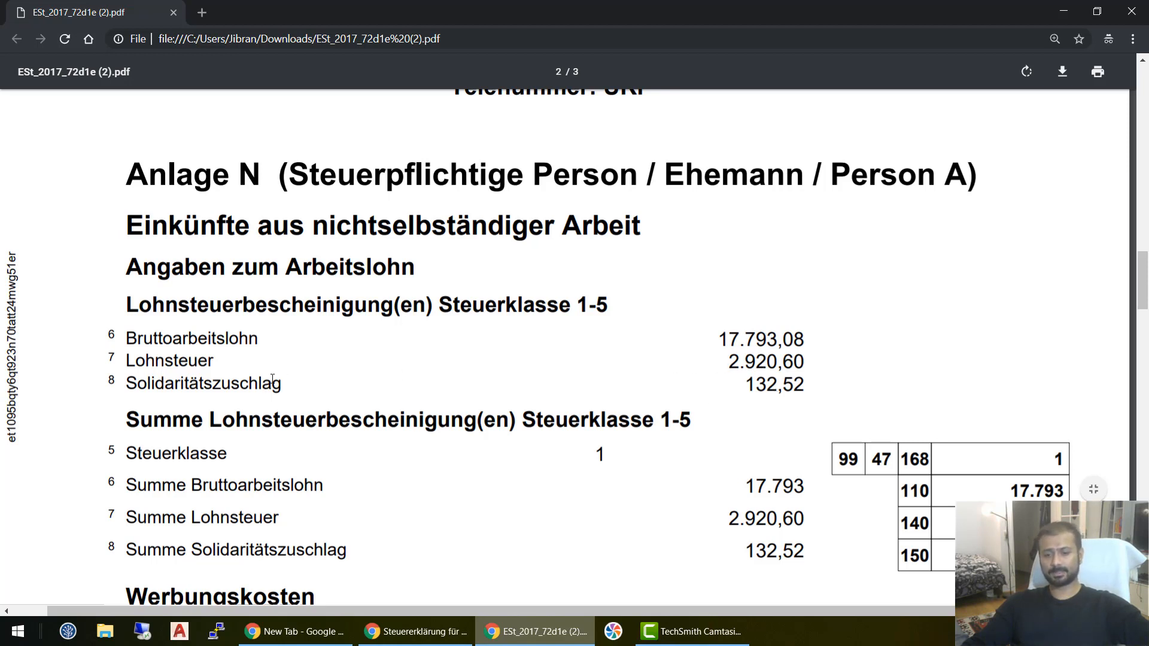
scroll(285, 381, down, 2)
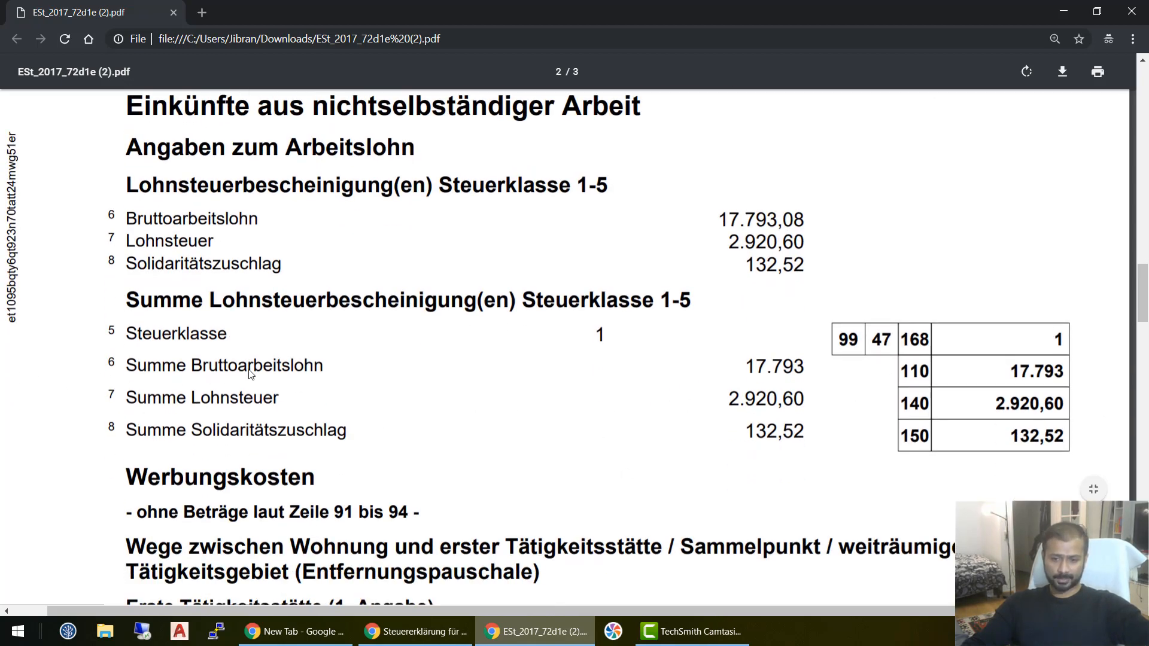
scroll(797, 353, down, 1)
scroll(796, 353, down, 4)
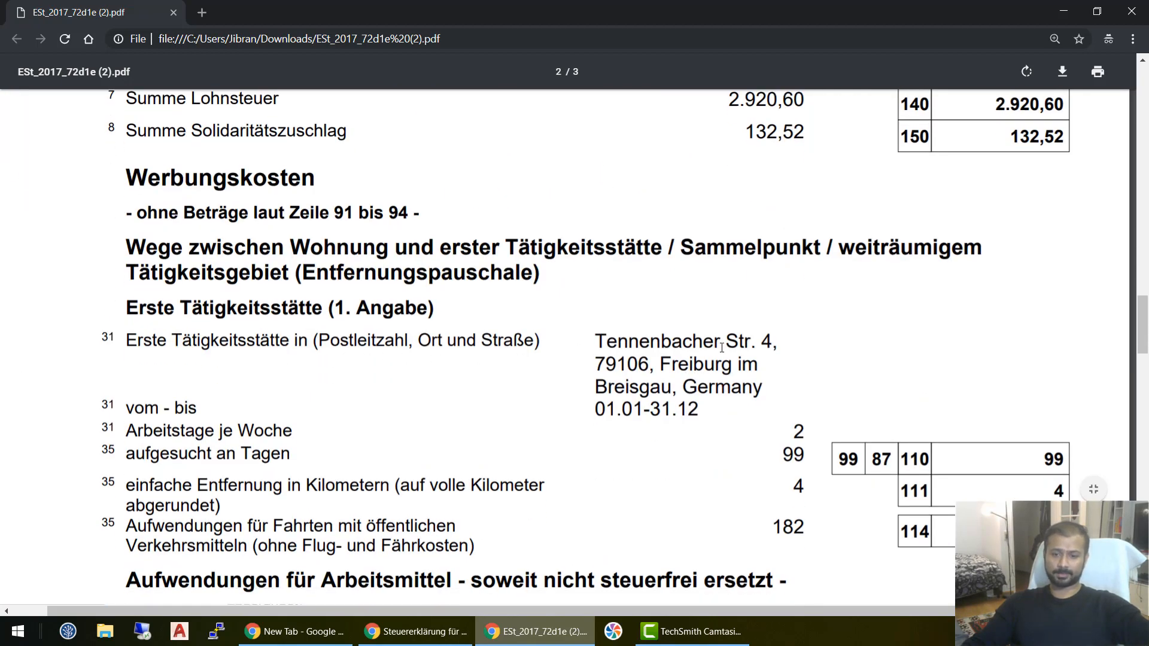
scroll(1032, 413, down, 2)
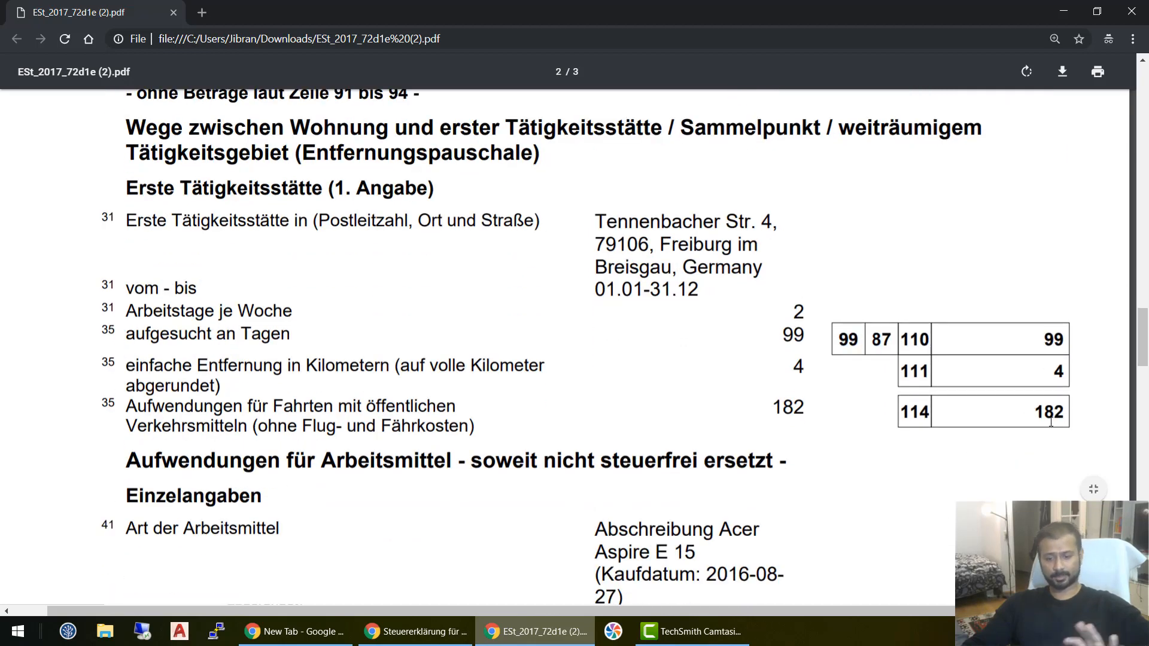
Examine the Arbeitsmittel entries and the Weitere Werbungskosten for telephone/internet, account fees and thesis printing in the PDF
scroll(1051, 422, down, 4)
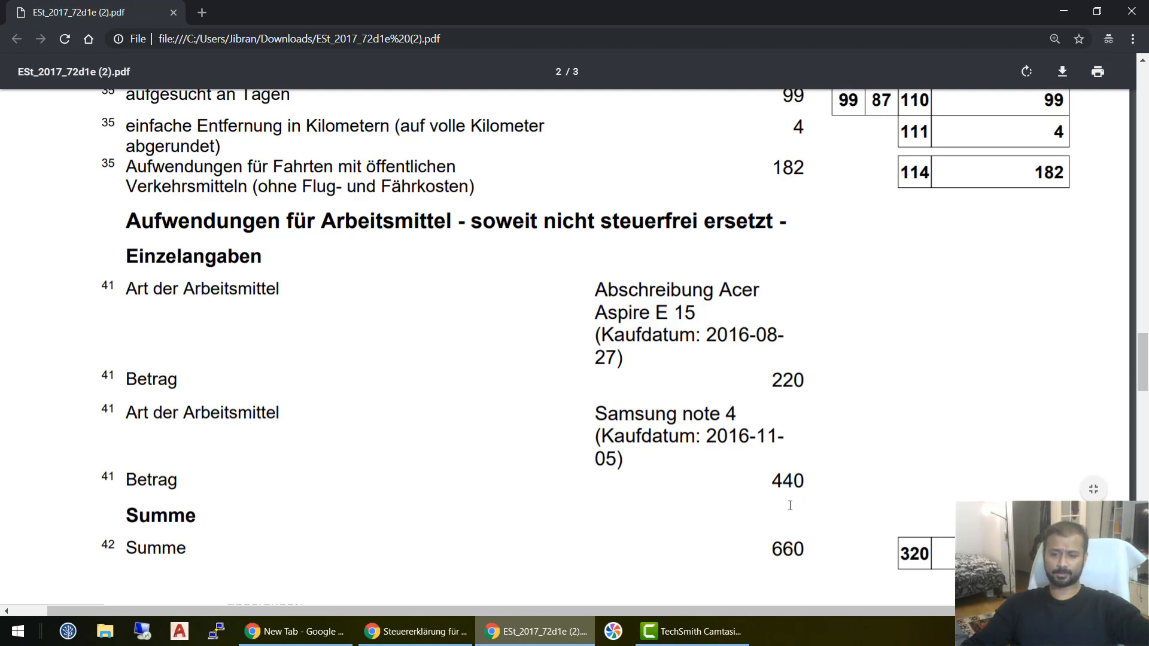
scroll(878, 542, down, 3)
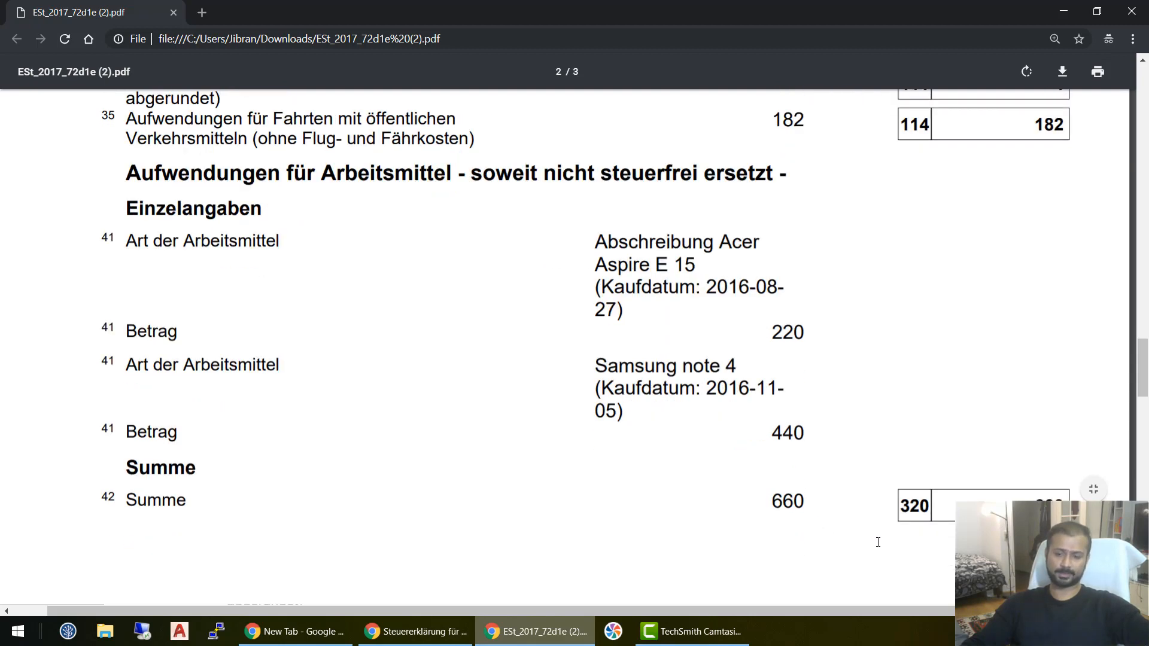
scroll(836, 459, down, 4)
scroll(834, 467, down, 5)
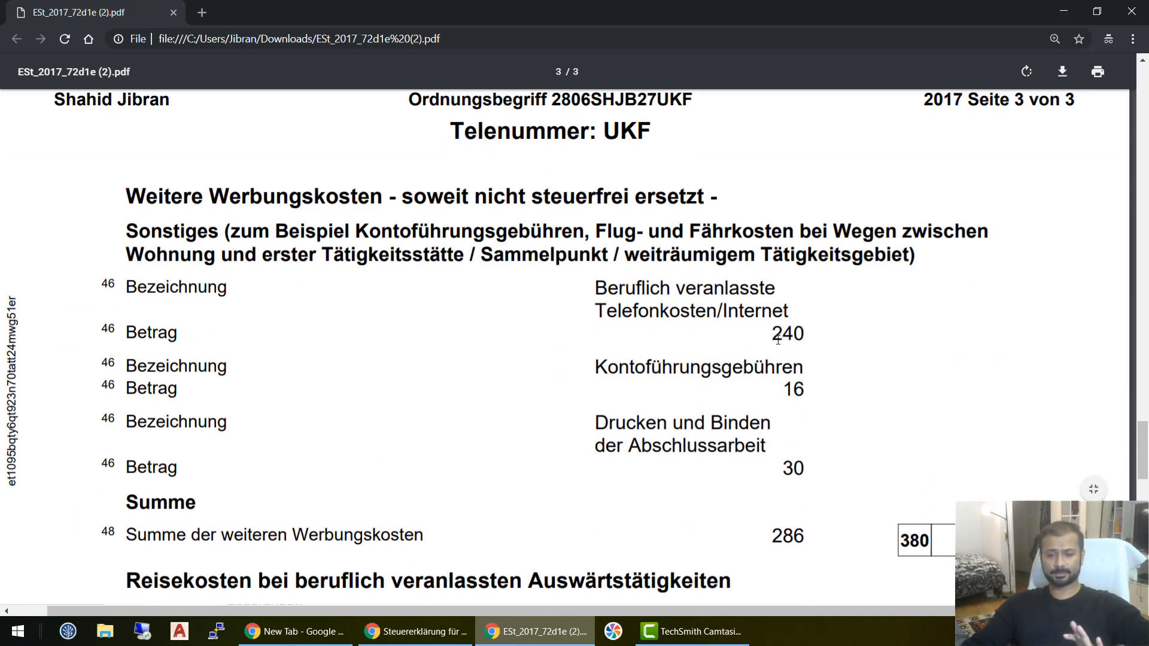
drag(644, 291, 620, 291)
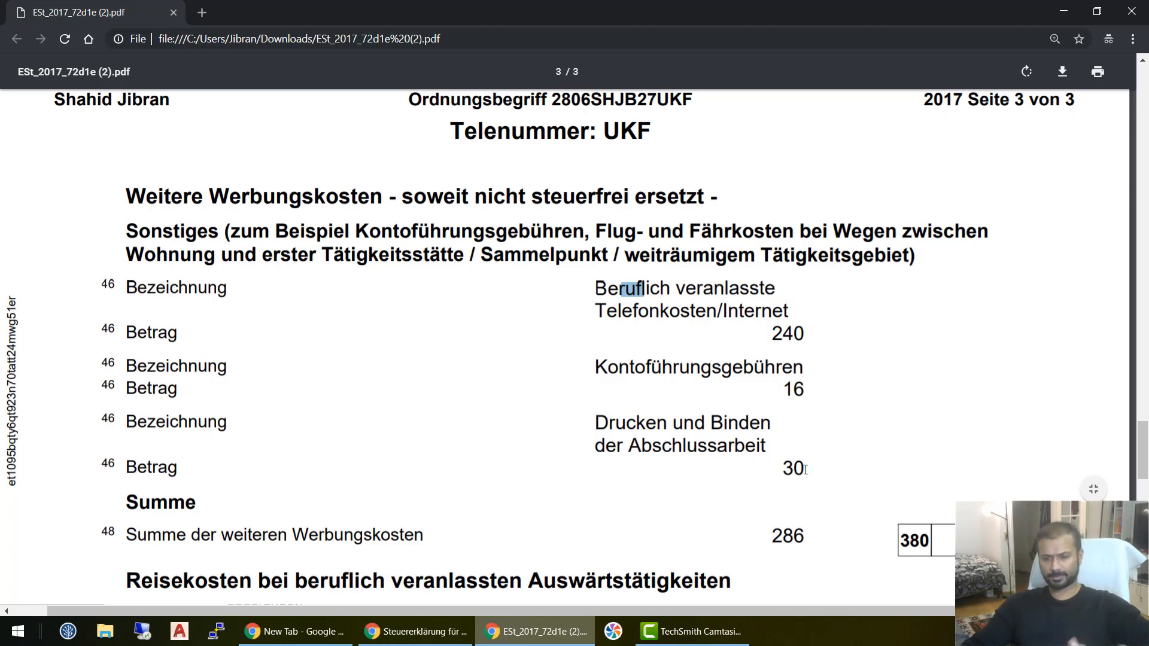
scroll(806, 475, down, 1)
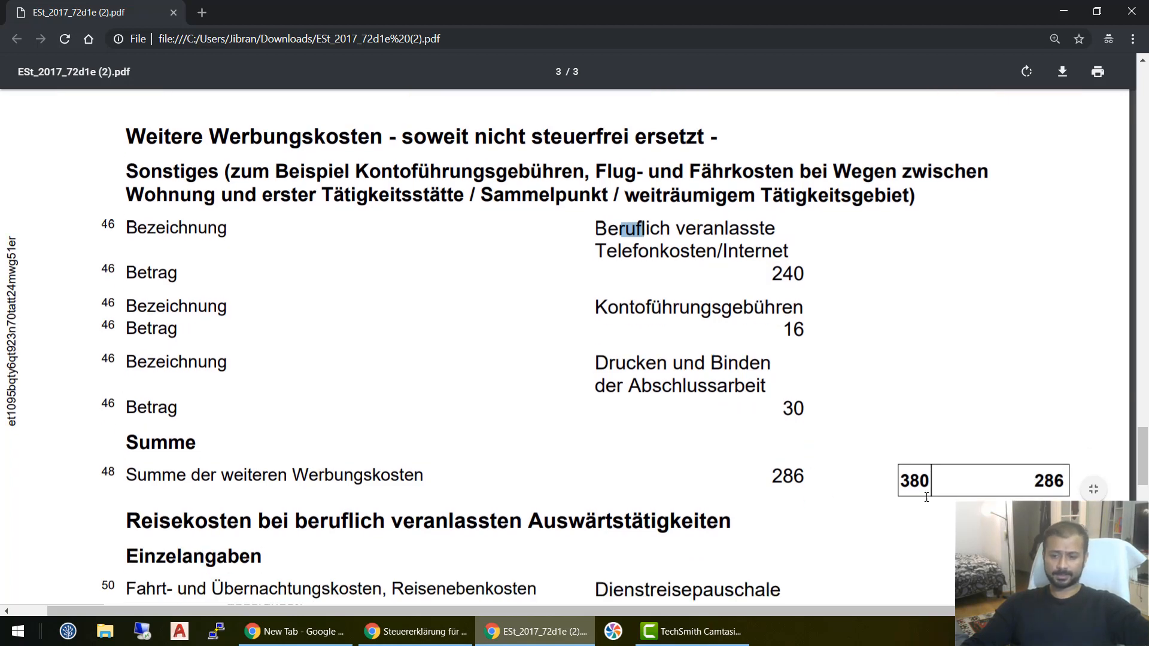
Review the Reisekosten for library visits and the Verpflegung allowance at the end of the PDF
scroll(1047, 497, down, 5)
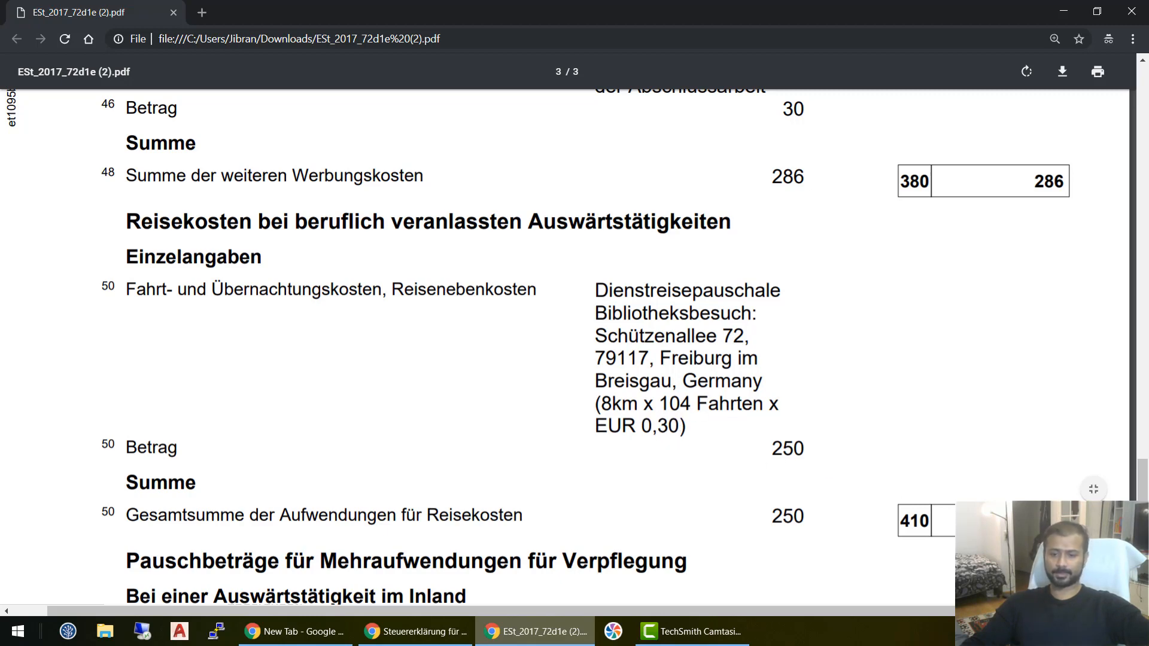
scroll(736, 421, down, 5)
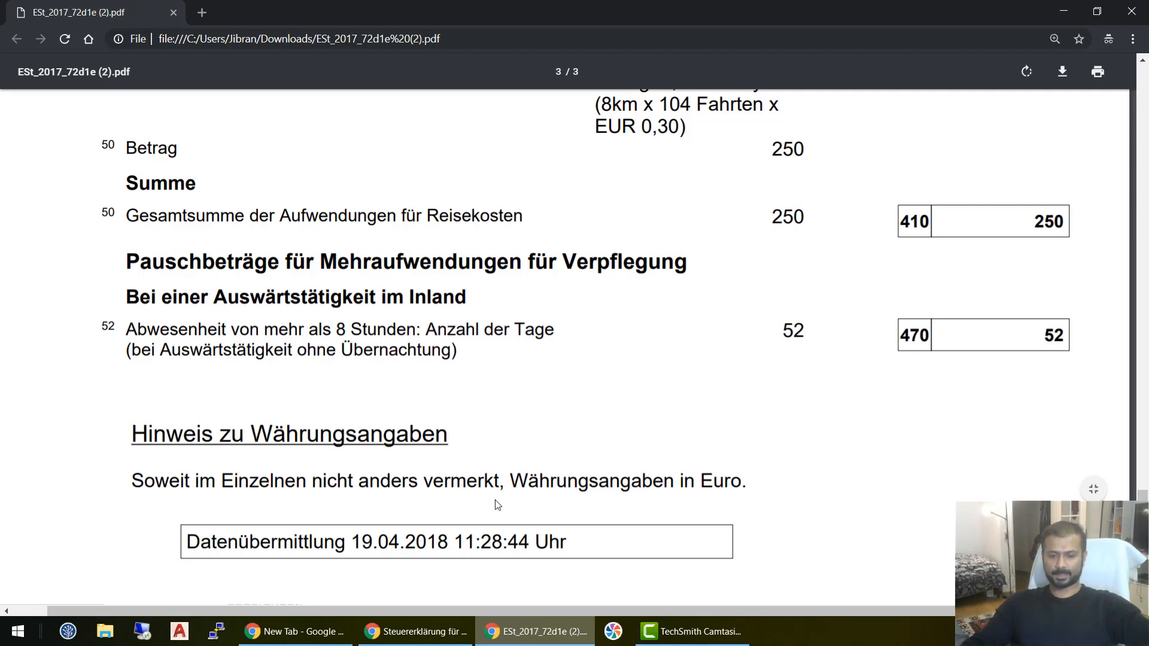
scroll(675, 558, up, 2)
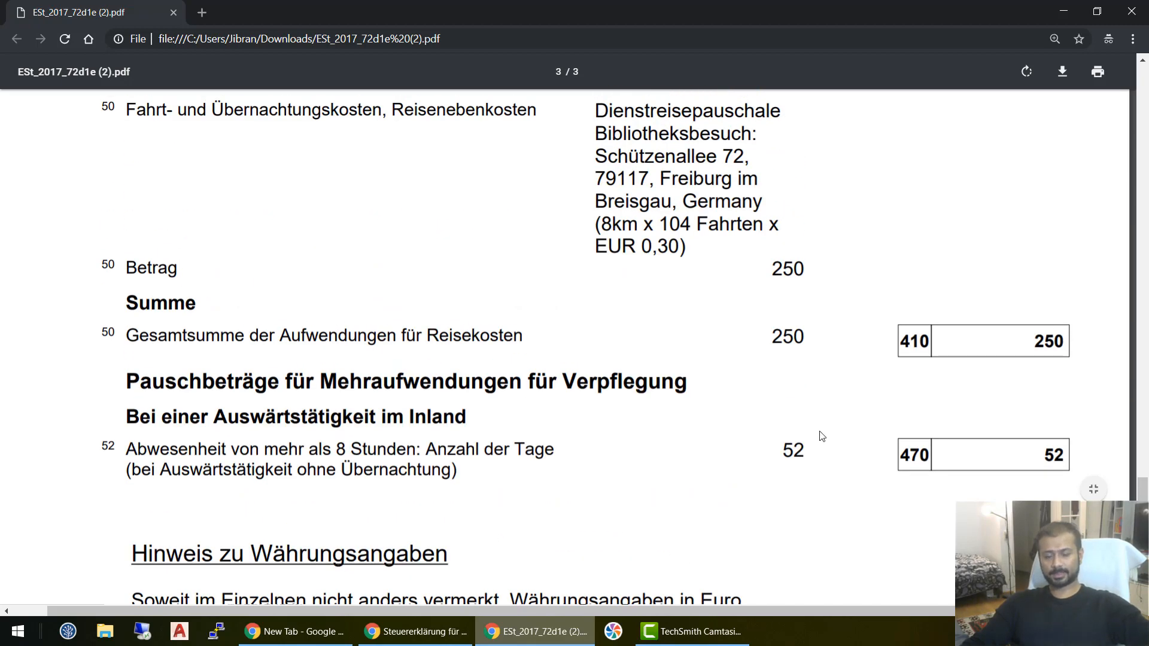